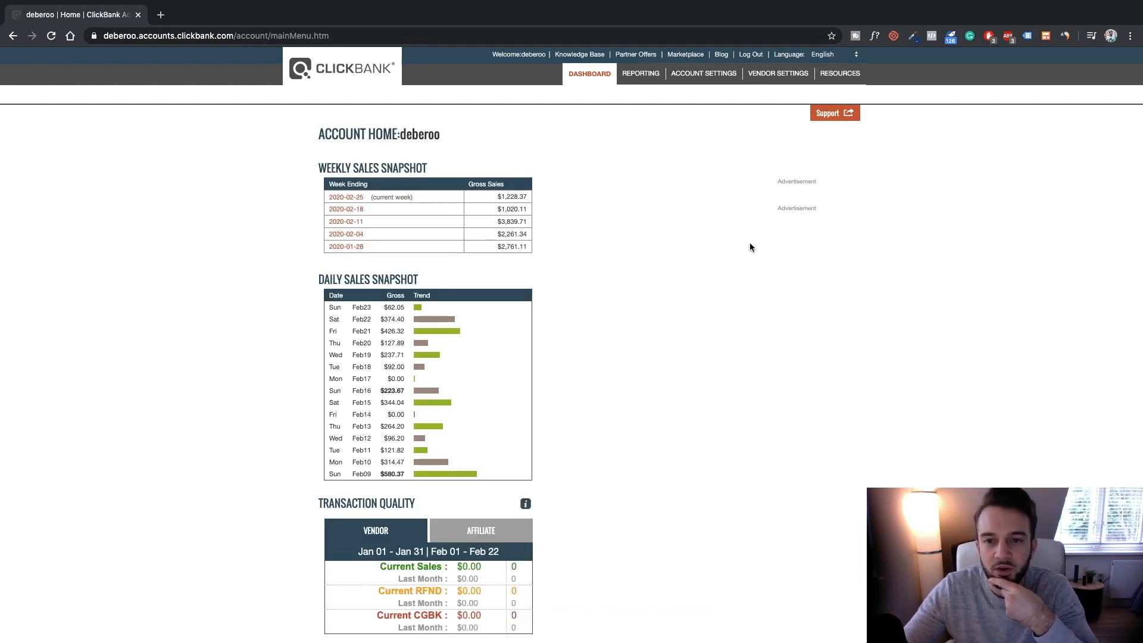
Open the ClickBank Marketplace and browse the Health & Fitness category
scroll(695, 106, down, 1)
click(695, 54)
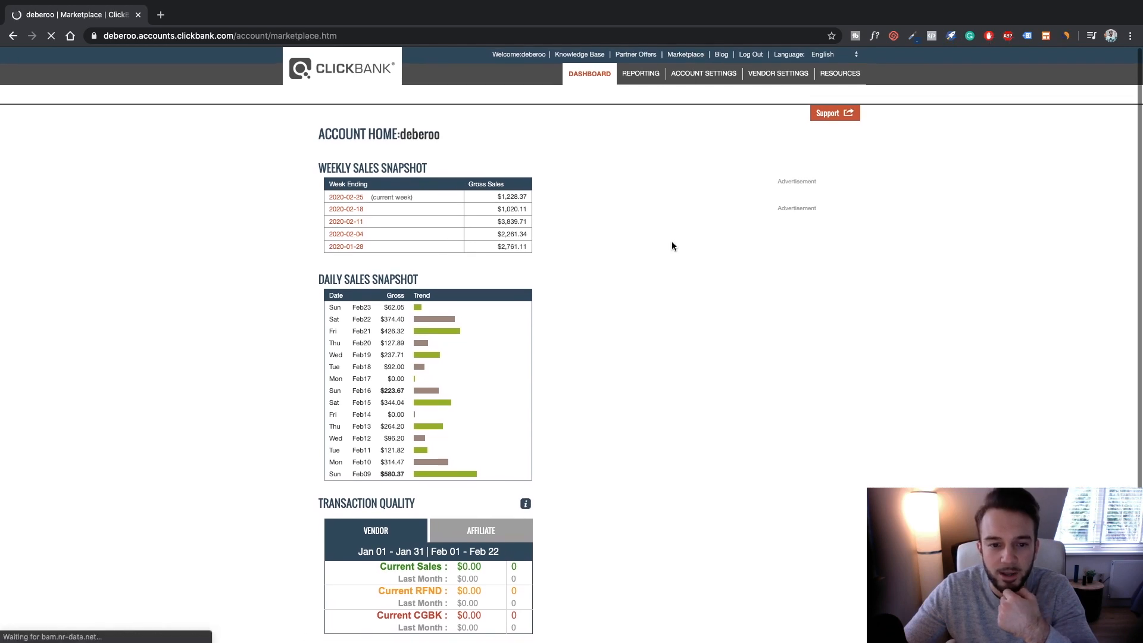
scroll(394, 322, down, 3)
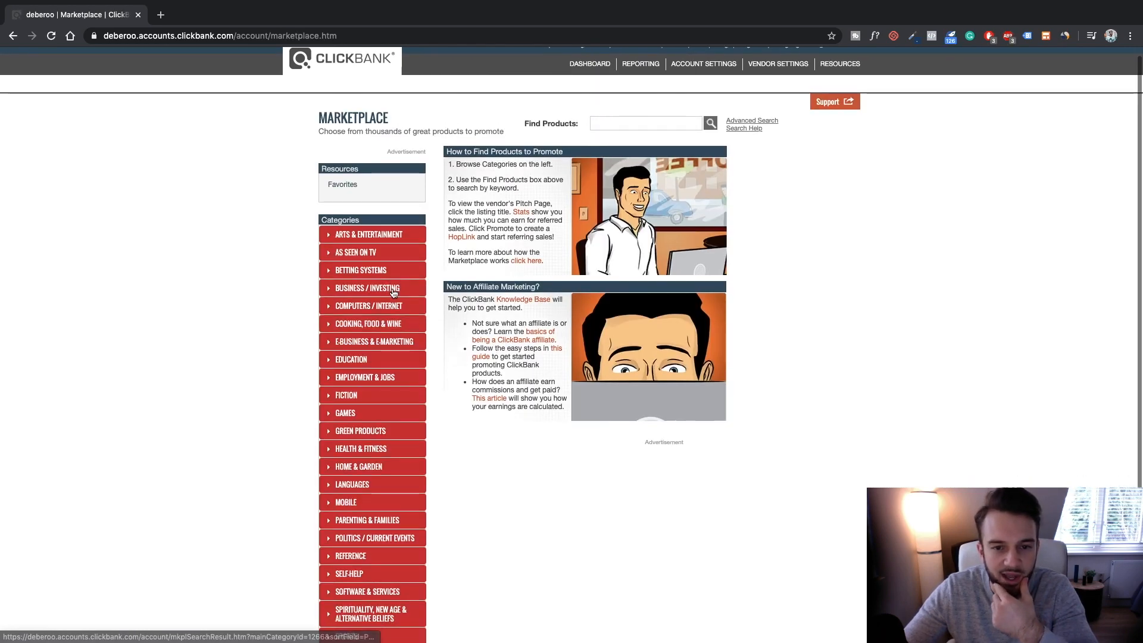
scroll(392, 293, up, 1)
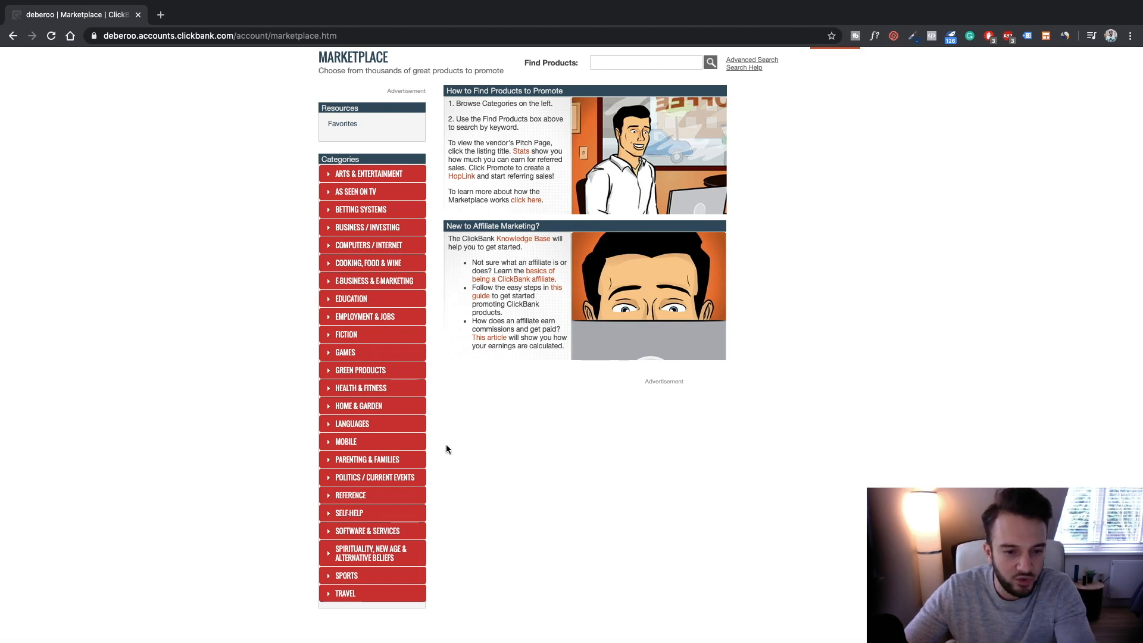
scroll(456, 441, up, 1)
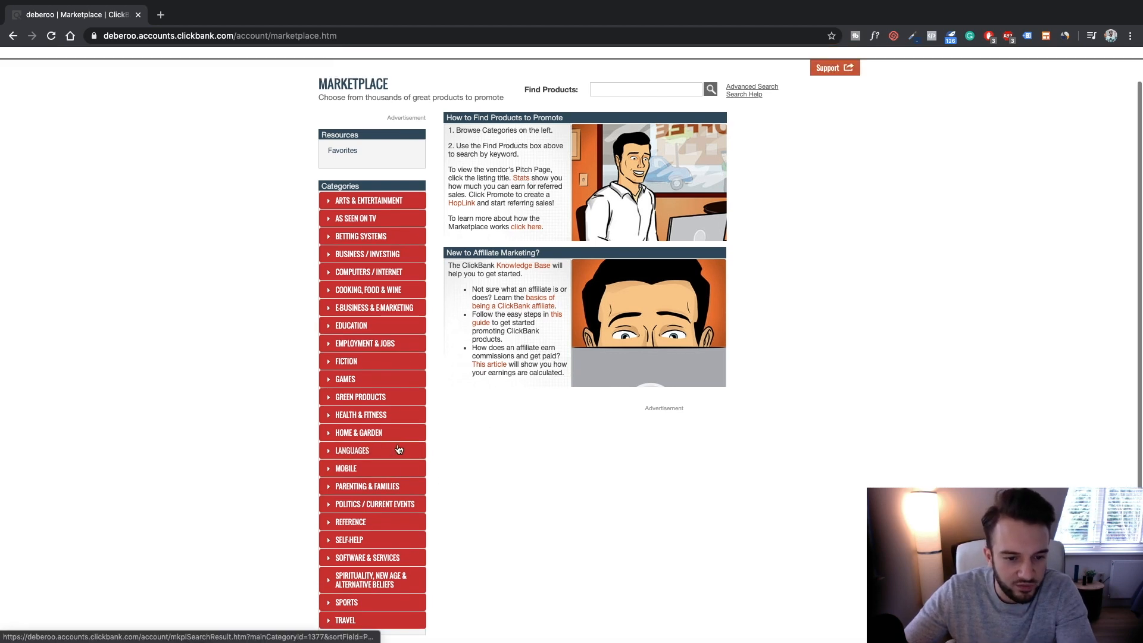
click(356, 421)
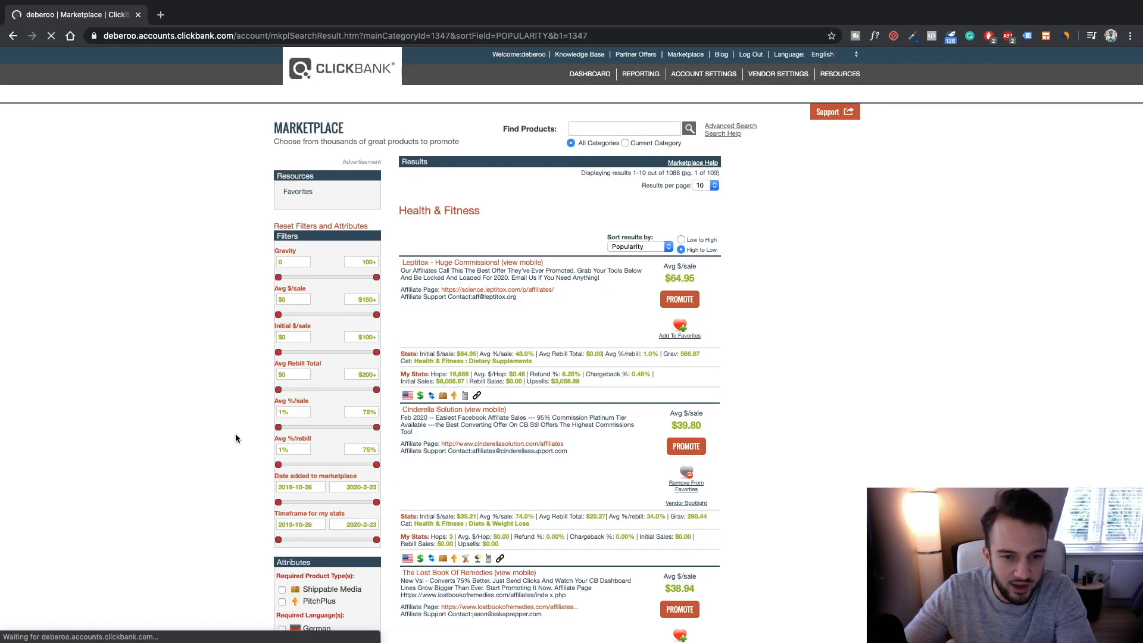
Sort the Health & Fitness results by Gravity
scroll(235, 438, down, 2)
scroll(236, 434, down, 2)
scroll(235, 433, up, 4)
click(632, 248)
click(624, 304)
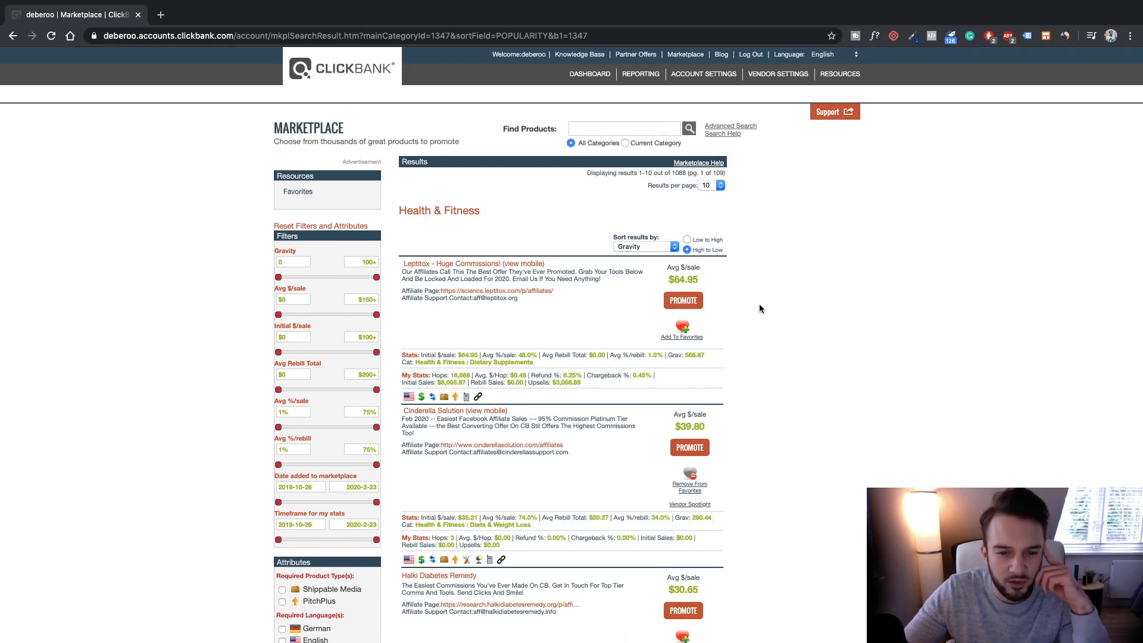
Scroll to the Custom Keto Diet listing and bring up its link options
scroll(537, 293, down, 2)
scroll(537, 293, down, 6)
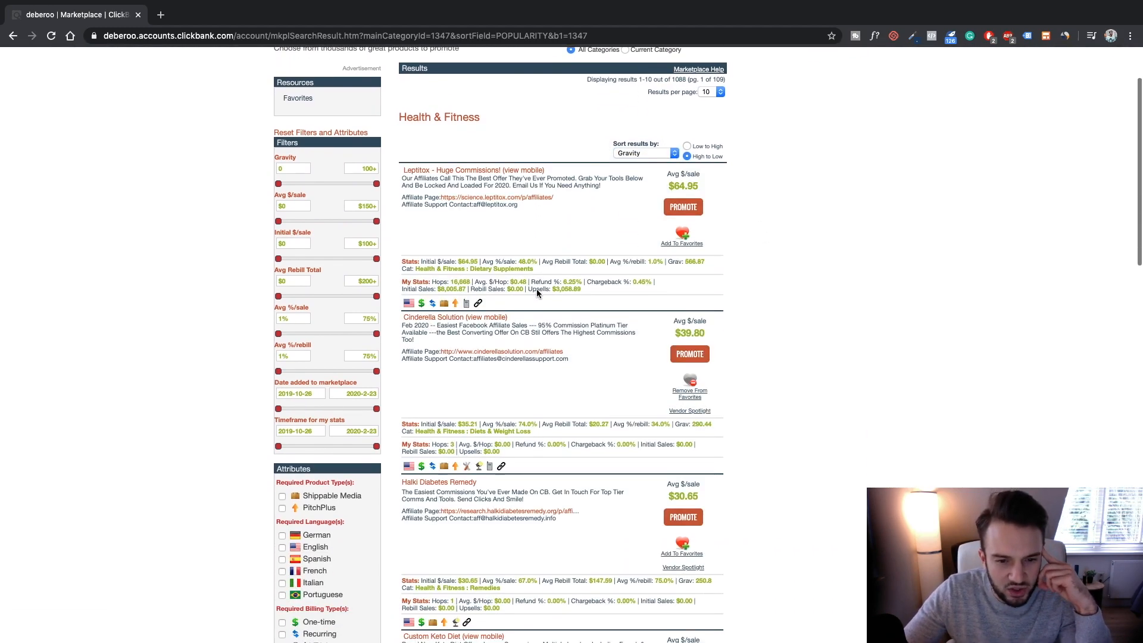
scroll(537, 293, down, 2)
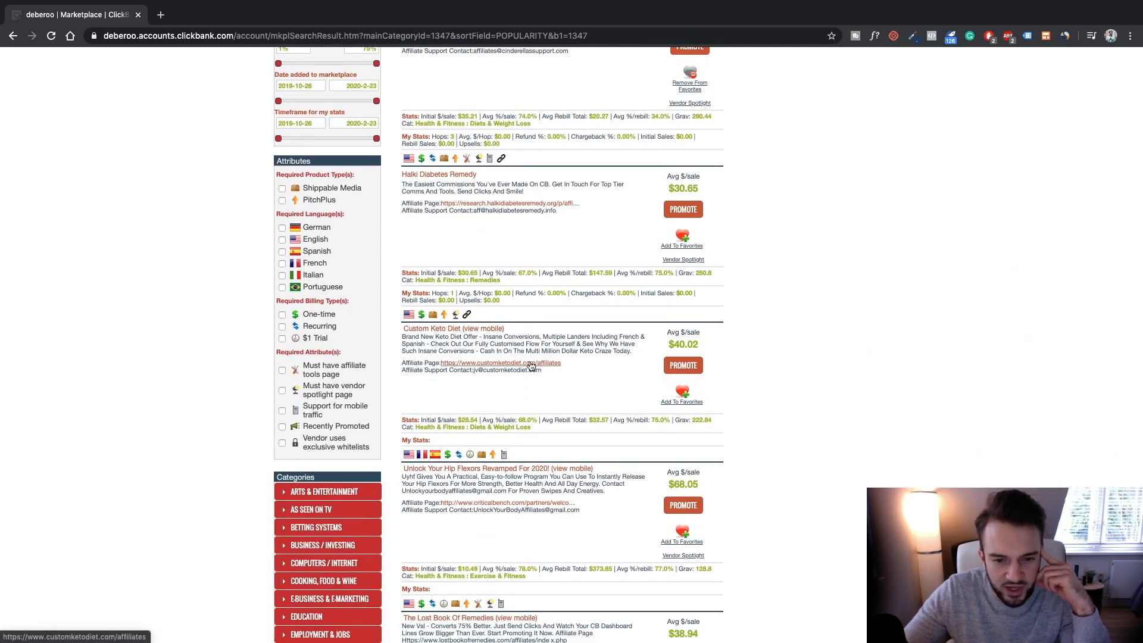
right_click(457, 328)
Open the Custom Keto Diet sales page and the vendor's affiliate page in new tabs
click(470, 335)
right_click(471, 362)
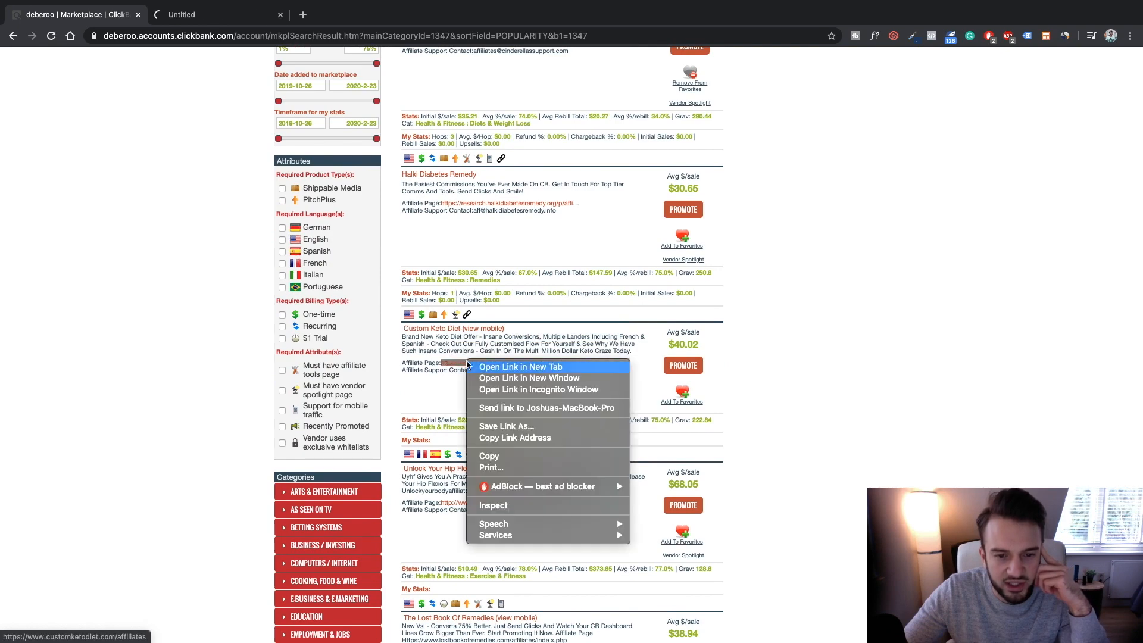
click(506, 367)
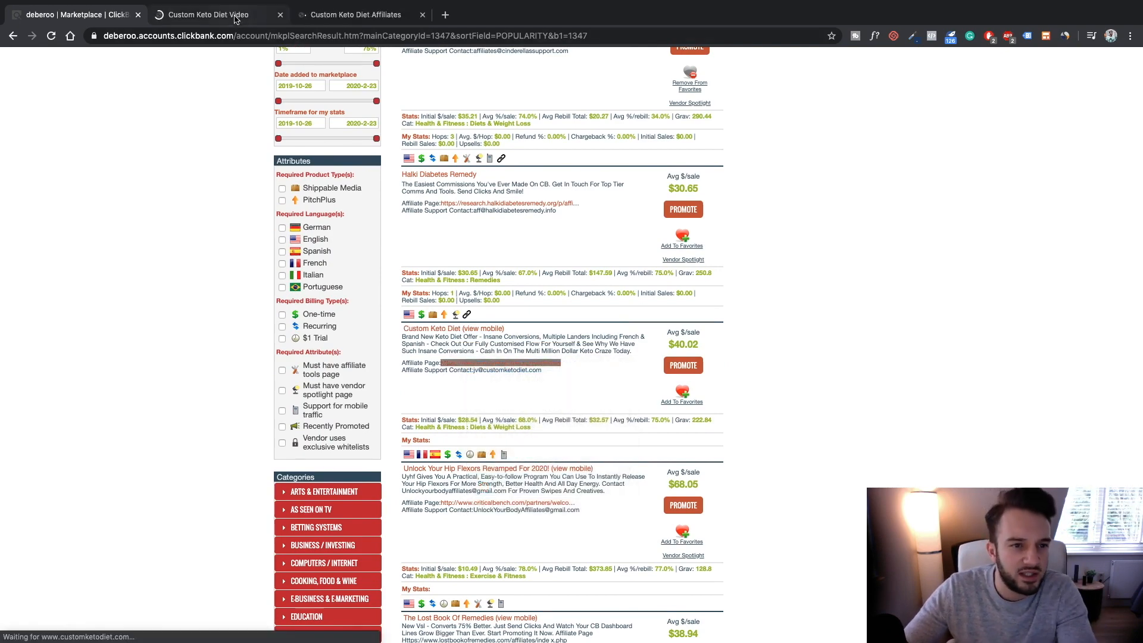
On the sales video page, choose 'Prefer To Read? - Click Here' for the written sales letter
click(225, 15)
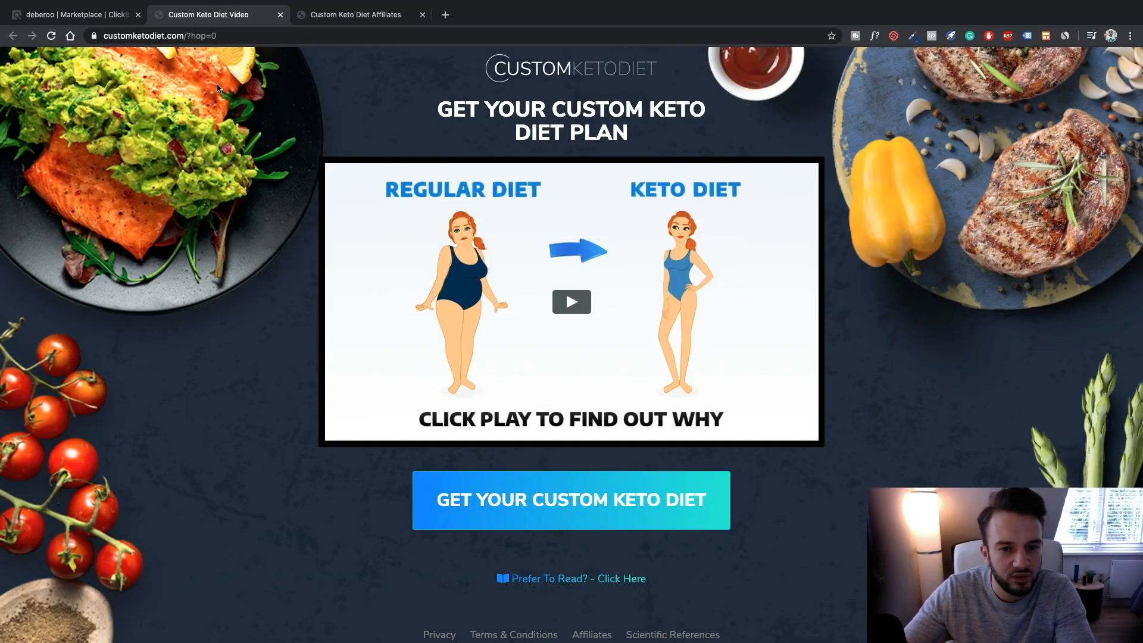
scroll(262, 159, down, 5)
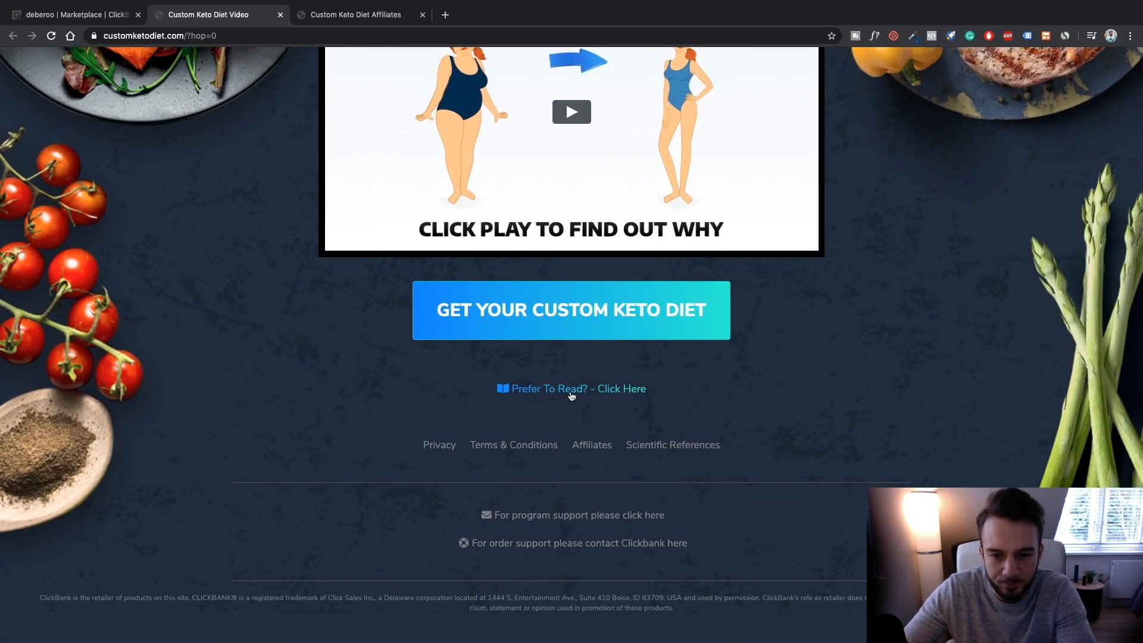
click(571, 394)
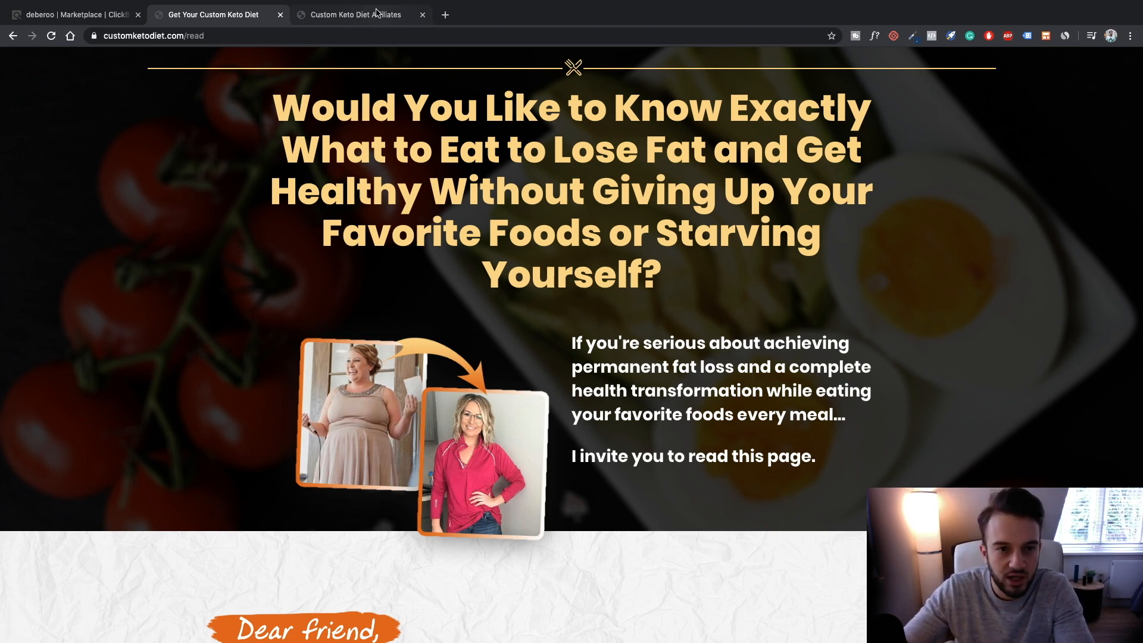
Try Access Affiliate Tools on the affiliates page, then go back after the error
click(352, 14)
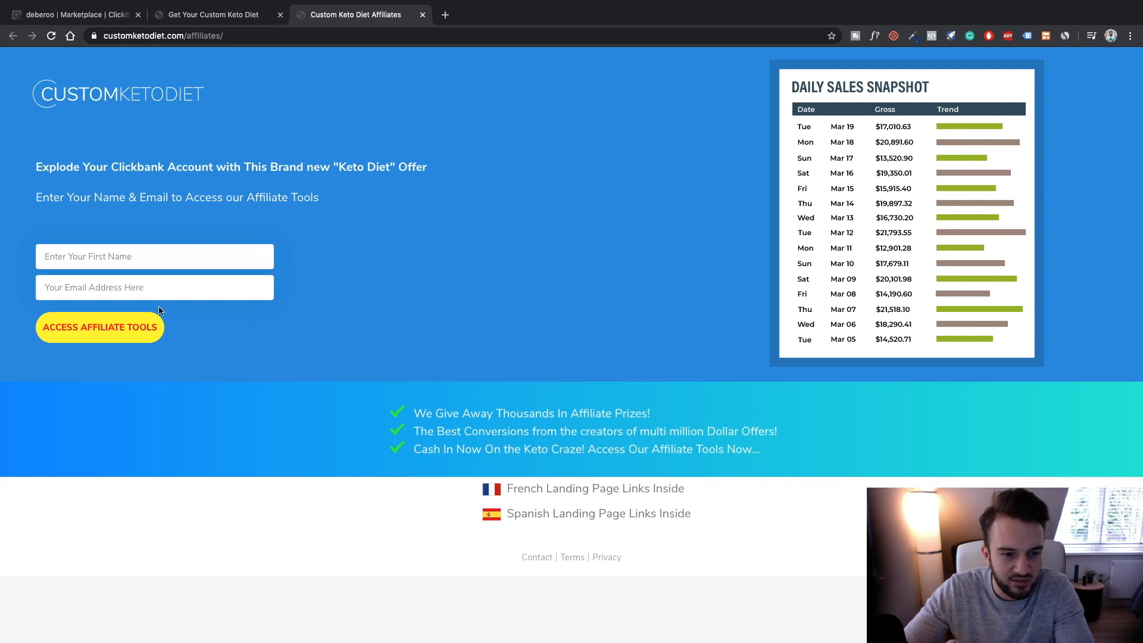
click(124, 329)
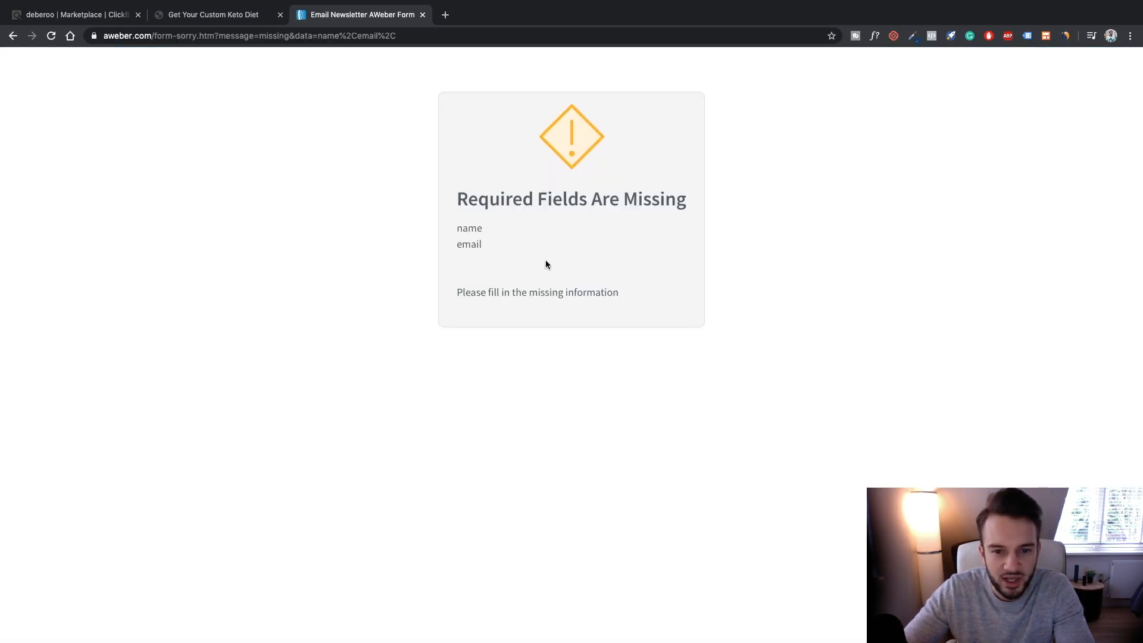
click(13, 36)
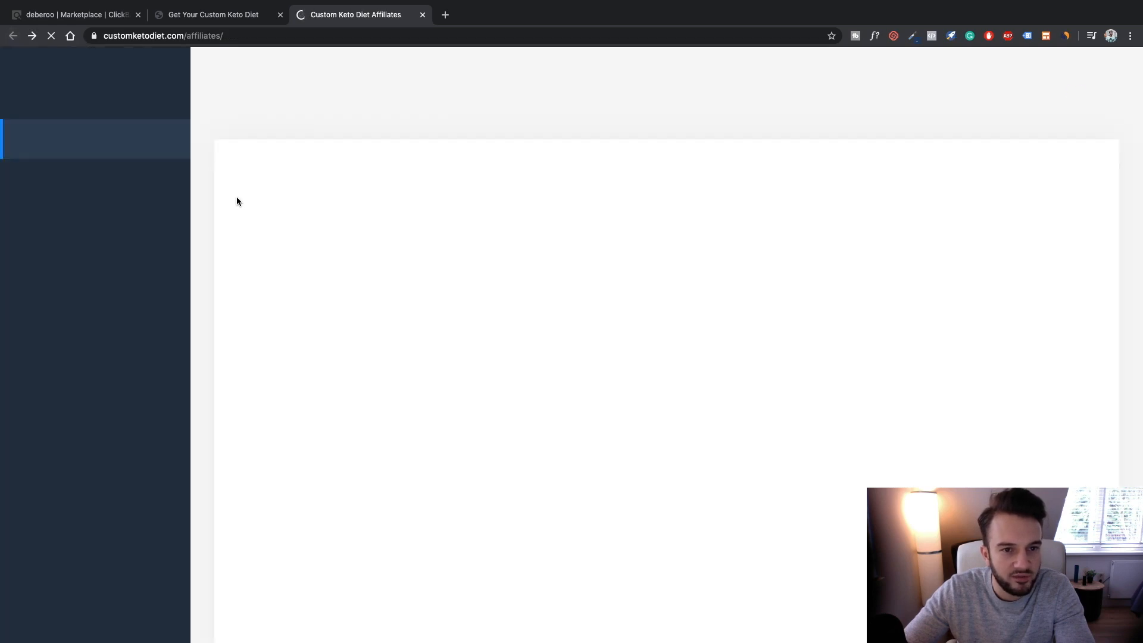
click(238, 14)
click(356, 14)
scroll(417, 298, down, 3)
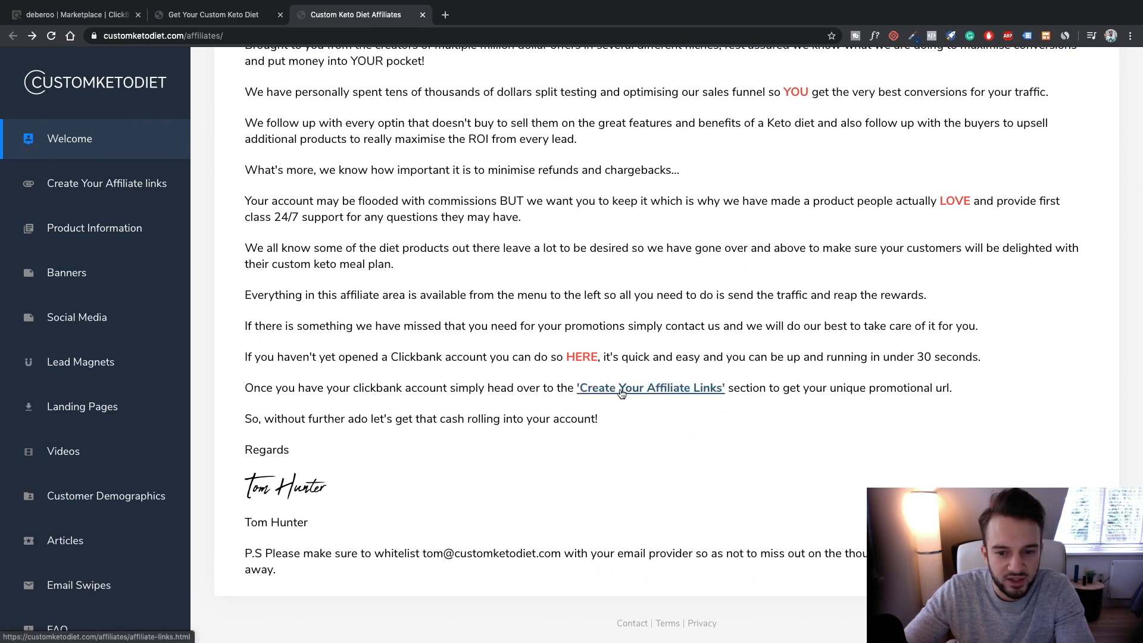
Open the vendor's affiliate page from the ClickBank listing and close the extra affiliates tab
click(107, 16)
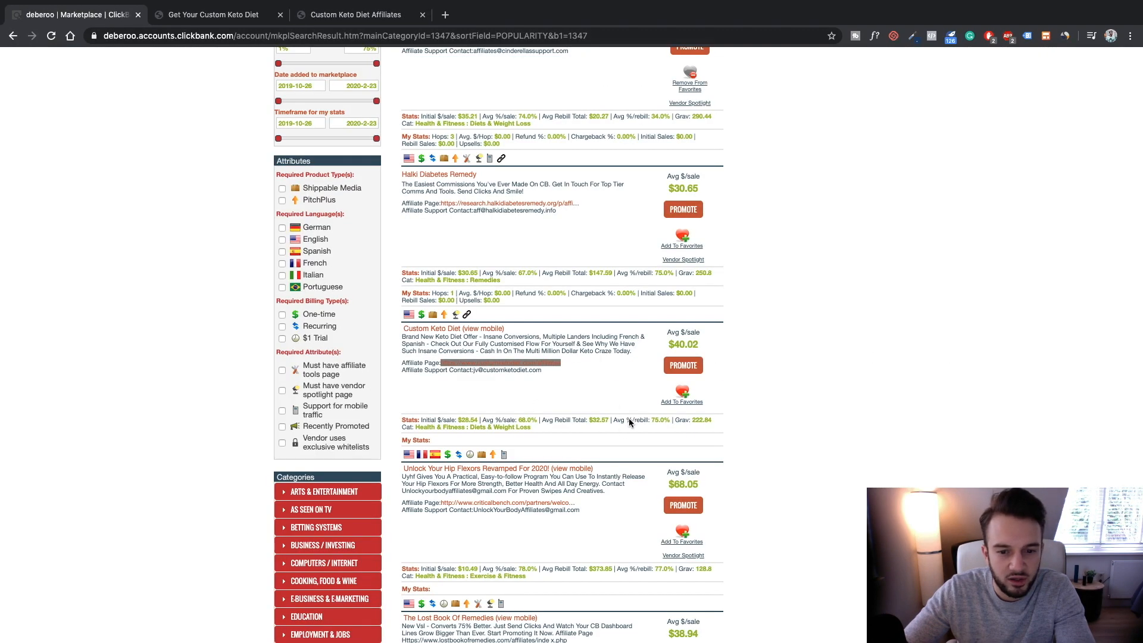
click(548, 363)
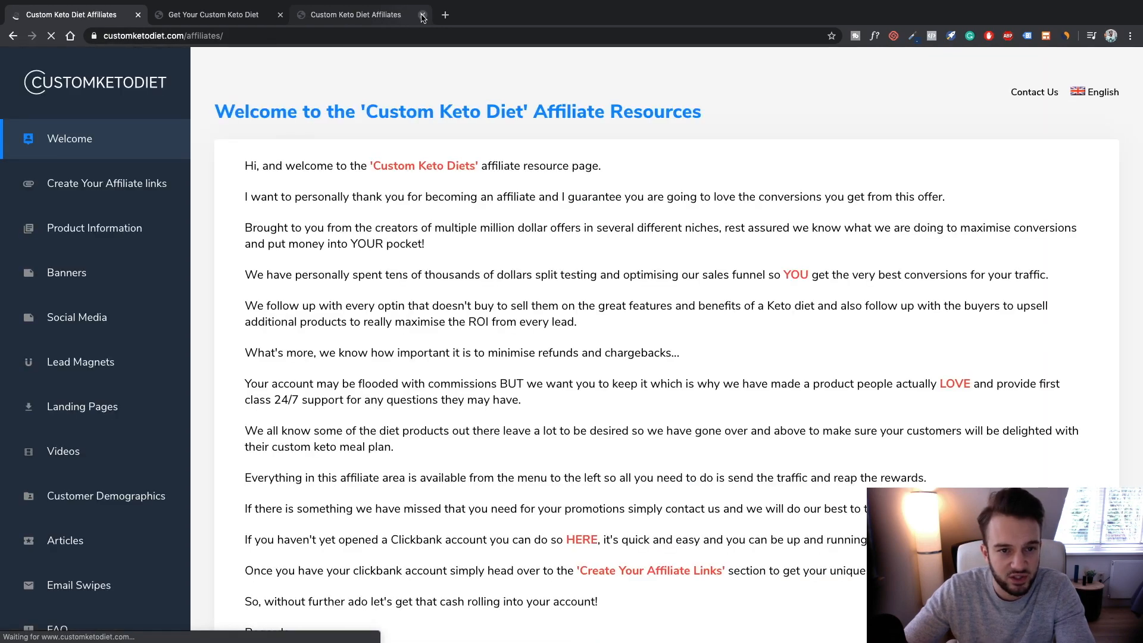
click(422, 15)
scroll(143, 199, down, 2)
scroll(143, 199, down, 3)
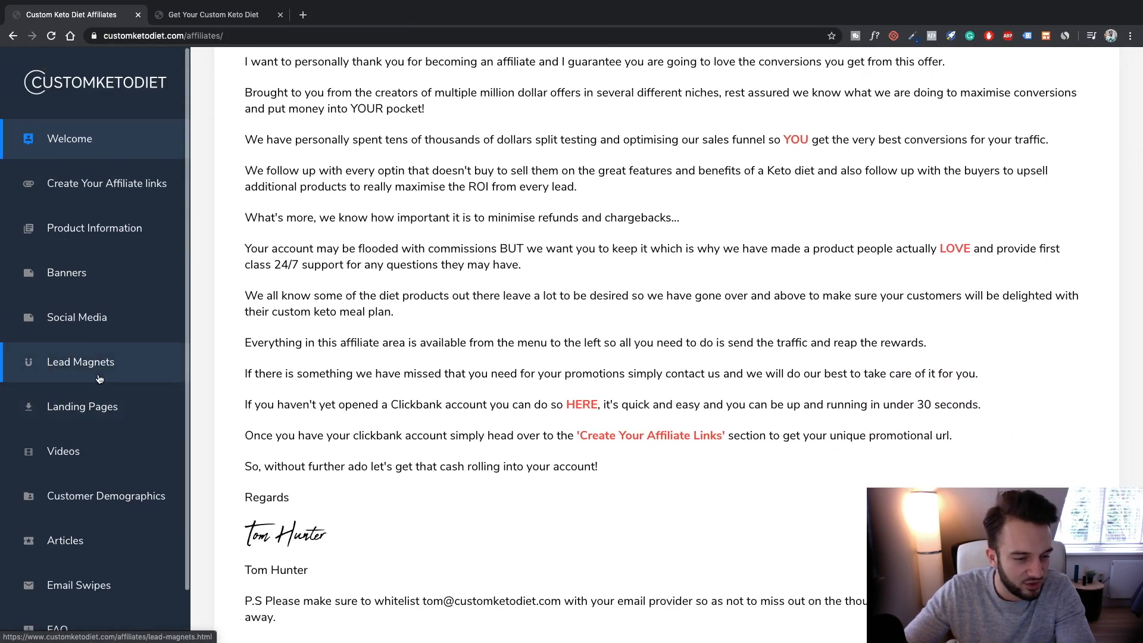
Download Lead Magnet #1, the 'Deliciously Easy Keto Recipes' PDF, skim it, and return to Lead Magnets
click(99, 379)
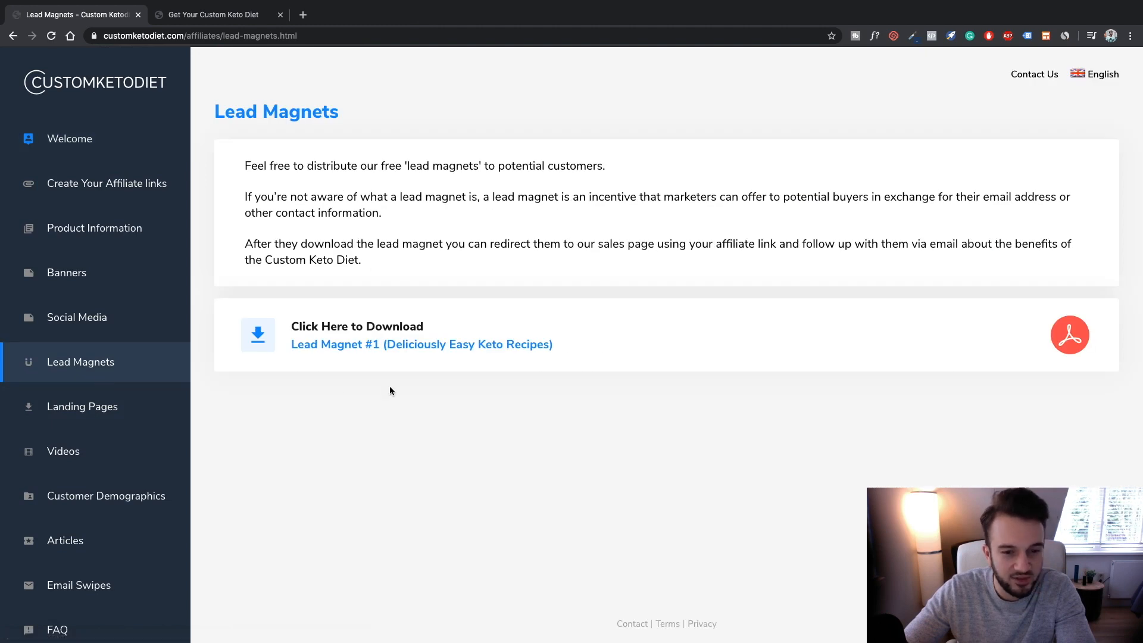
click(340, 347)
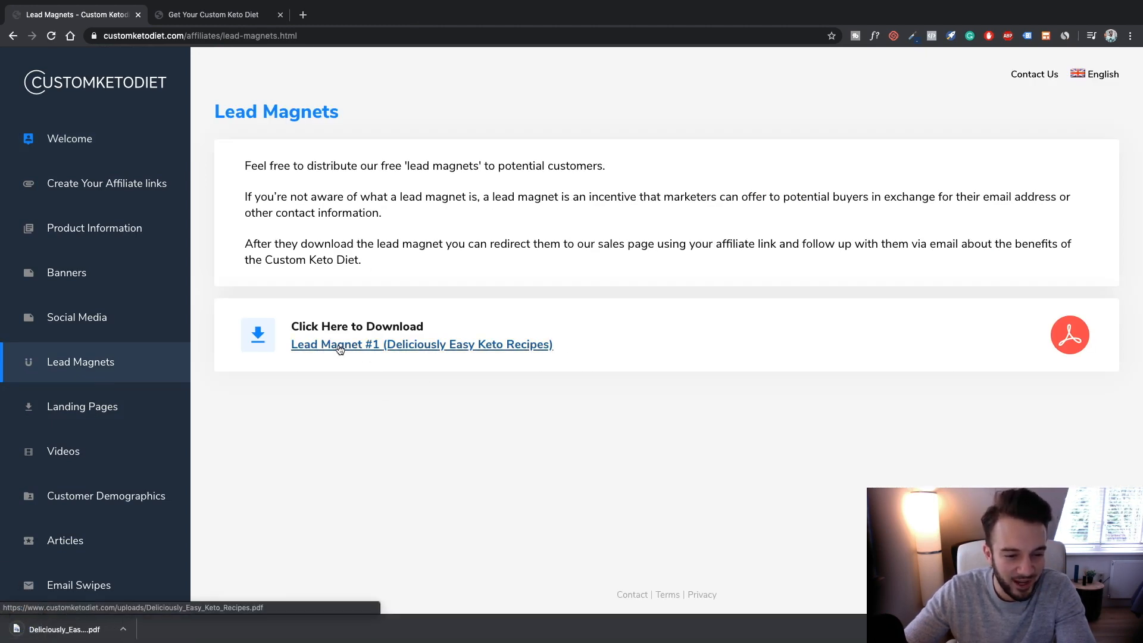
click(90, 629)
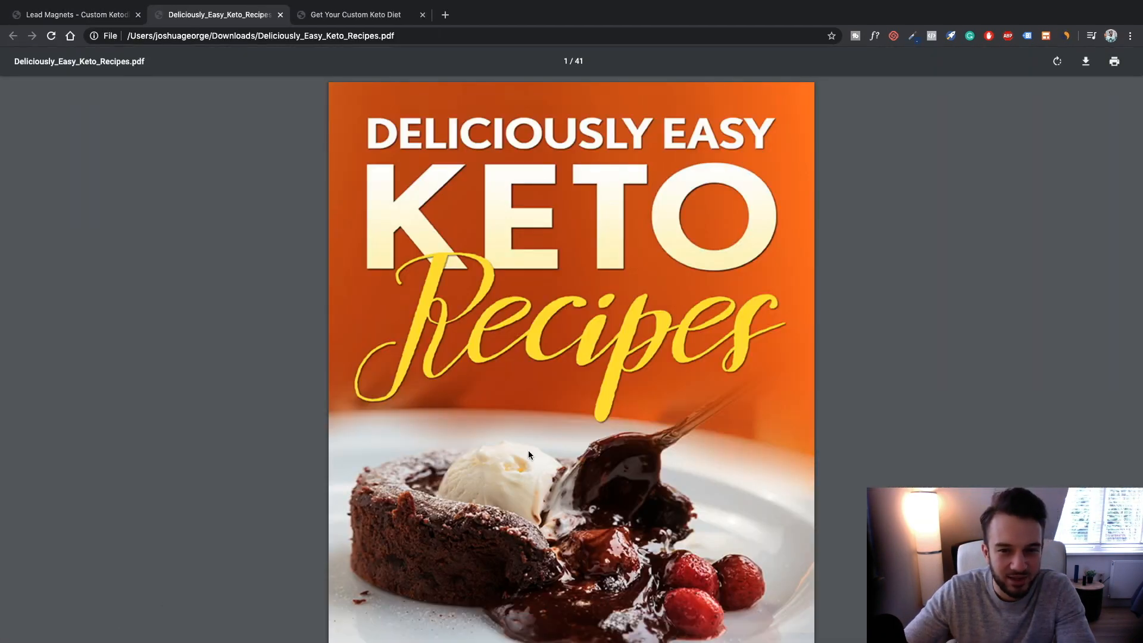
scroll(528, 454, down, 20)
scroll(528, 453, down, 20)
scroll(528, 455, down, 20)
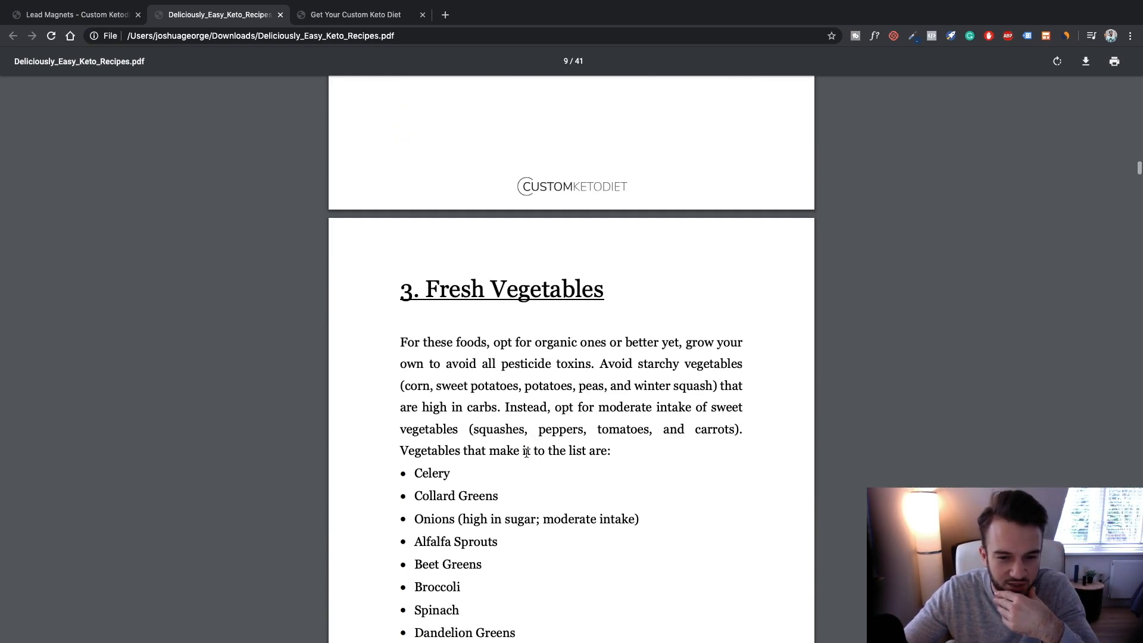
scroll(526, 452, down, 20)
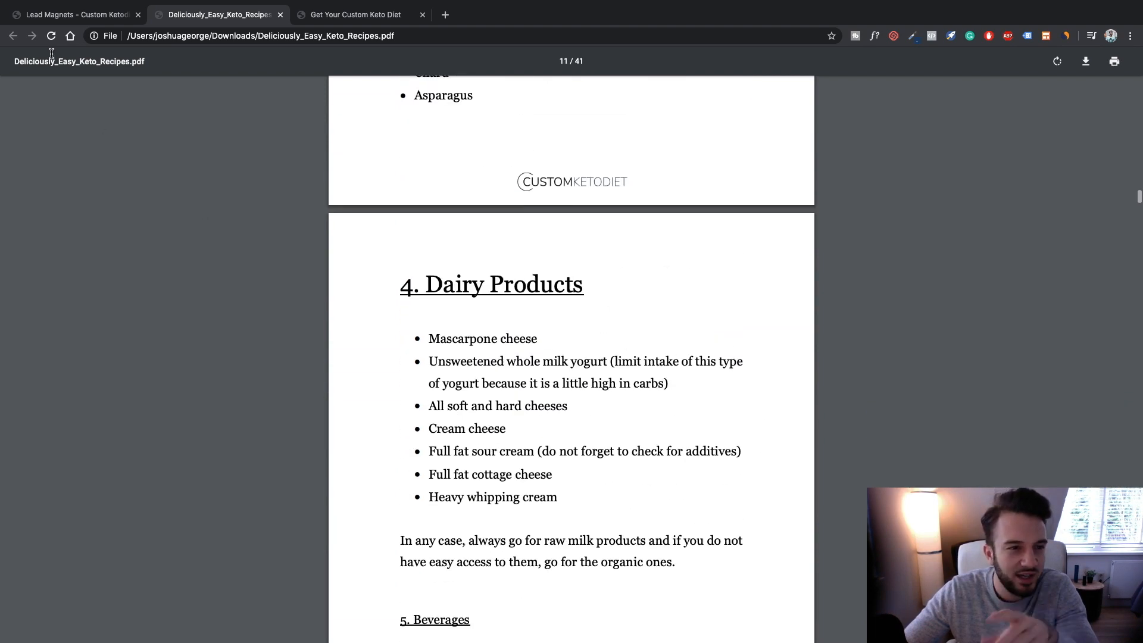
click(60, 15)
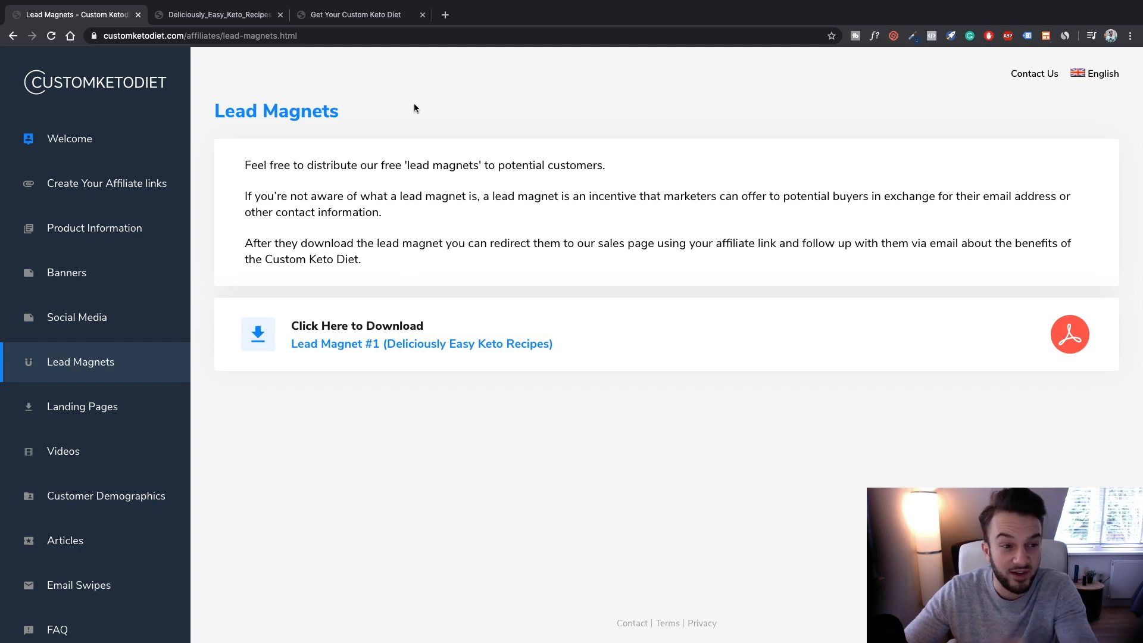
Open the Social Media packs section of the affiliate area
click(125, 324)
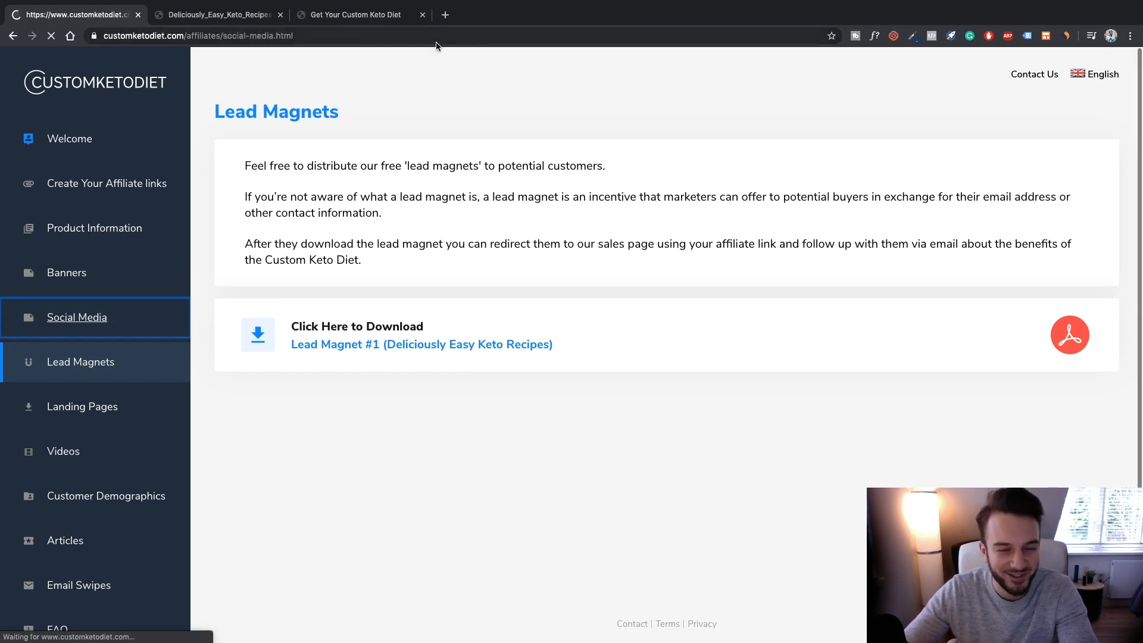
scroll(419, 250, down, 3)
scroll(420, 250, up, 4)
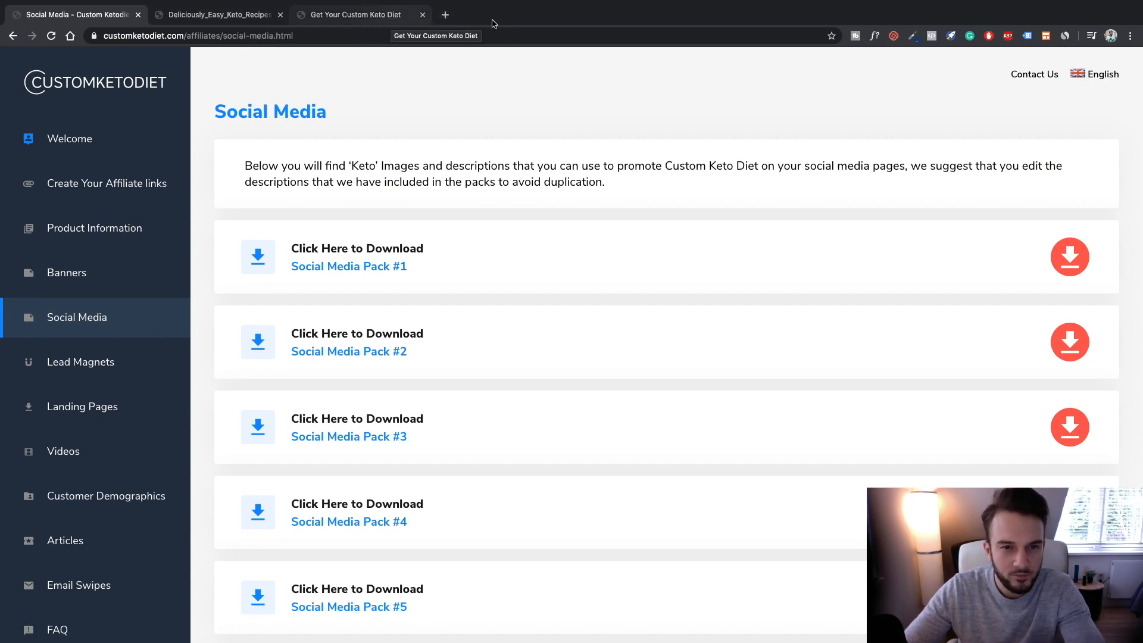
Load canva.com in a new browser tab
click(447, 16)
text(can)
key(Return)
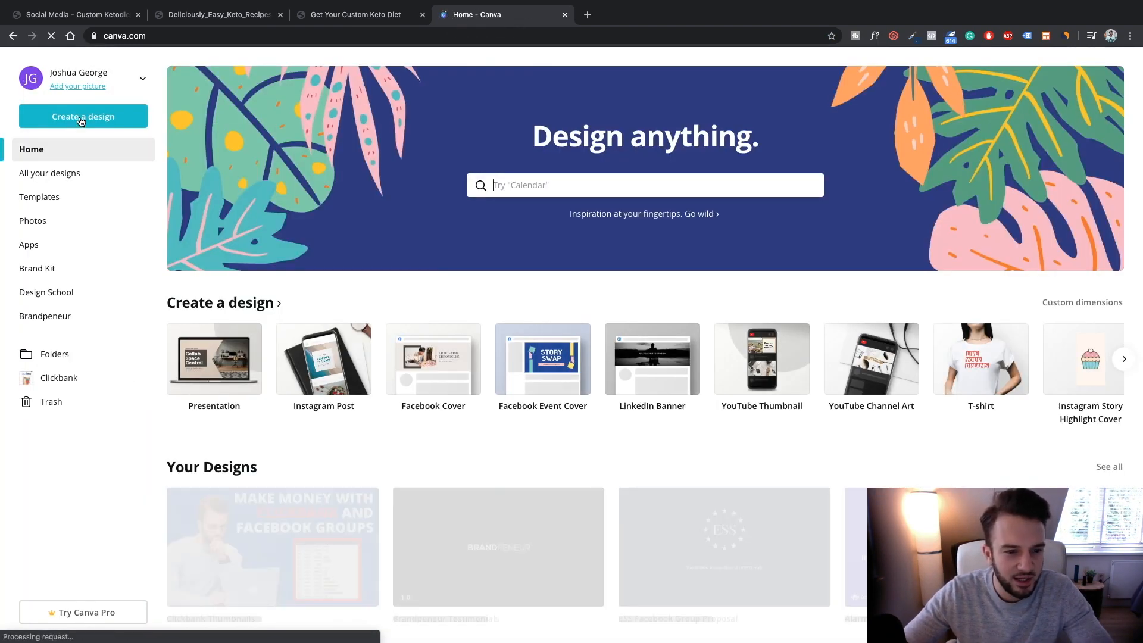
Start a new blank Programme design from the Create a design list
click(82, 121)
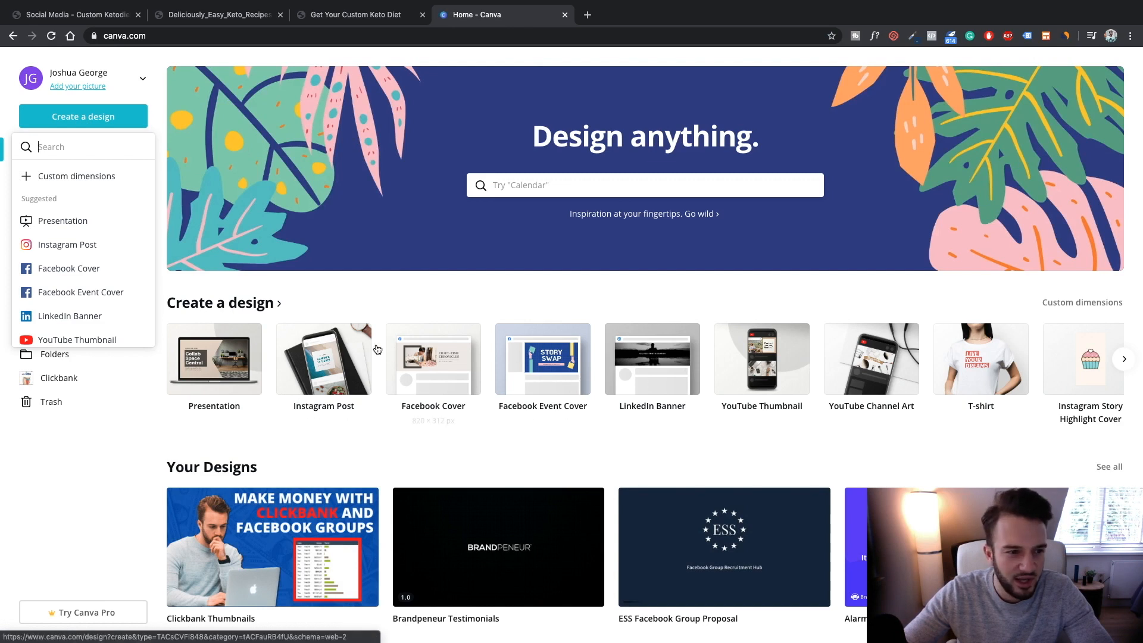
scroll(66, 210, down, 5)
scroll(67, 211, down, 5)
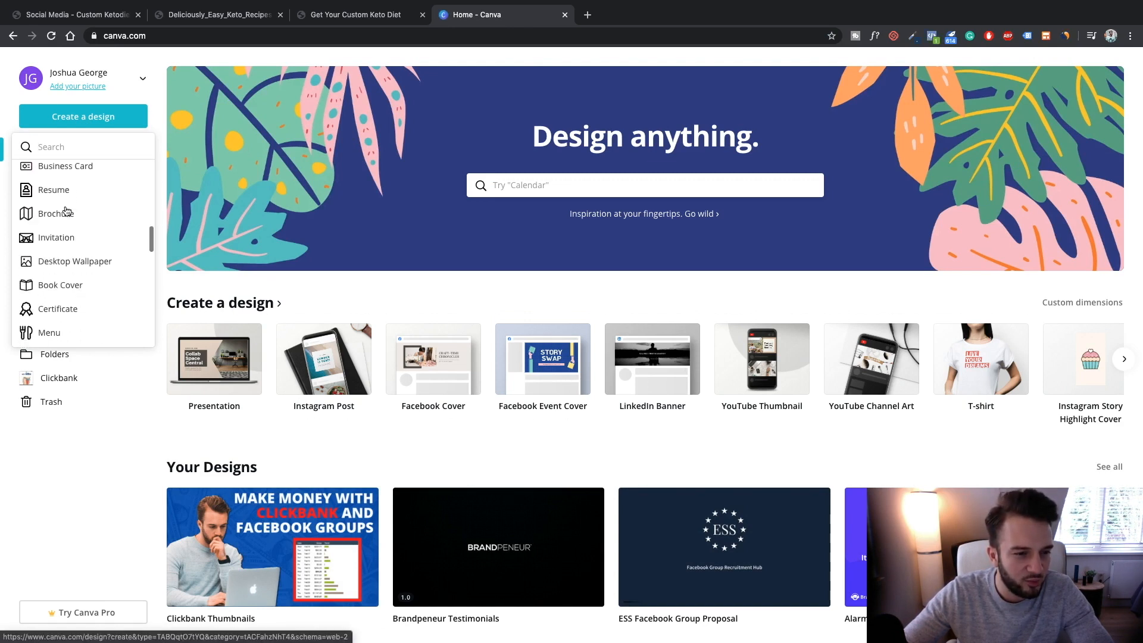
scroll(67, 211, down, 4)
scroll(67, 211, down, 5)
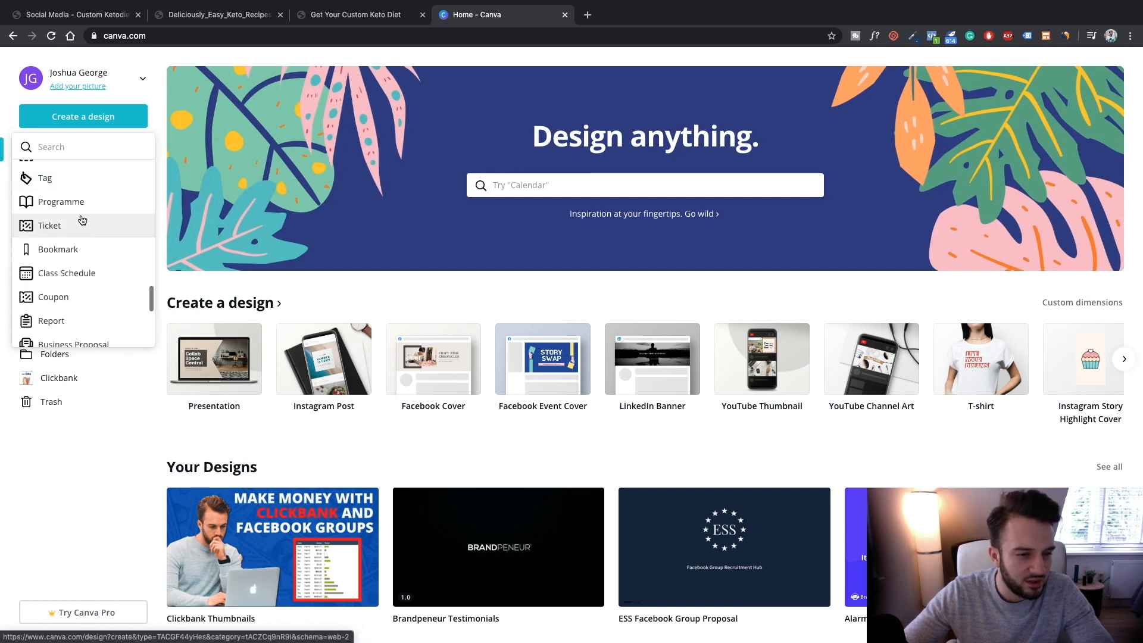
scroll(75, 212, down, 4)
scroll(75, 213, down, 3)
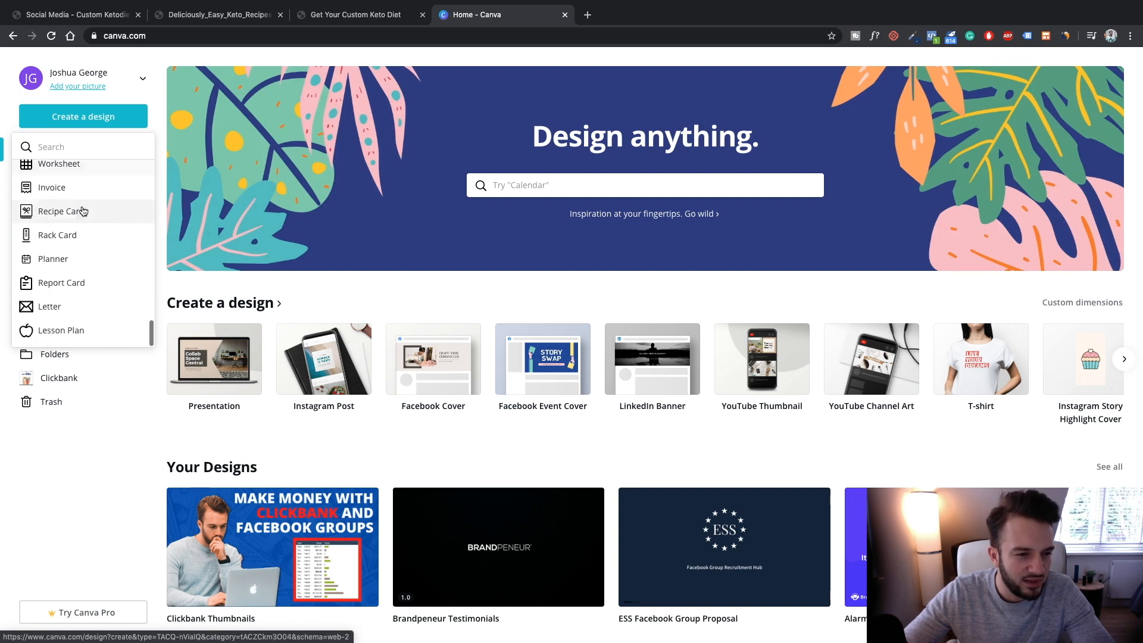
scroll(95, 330, up, 2)
scroll(98, 332, up, 5)
scroll(96, 328, up, 4)
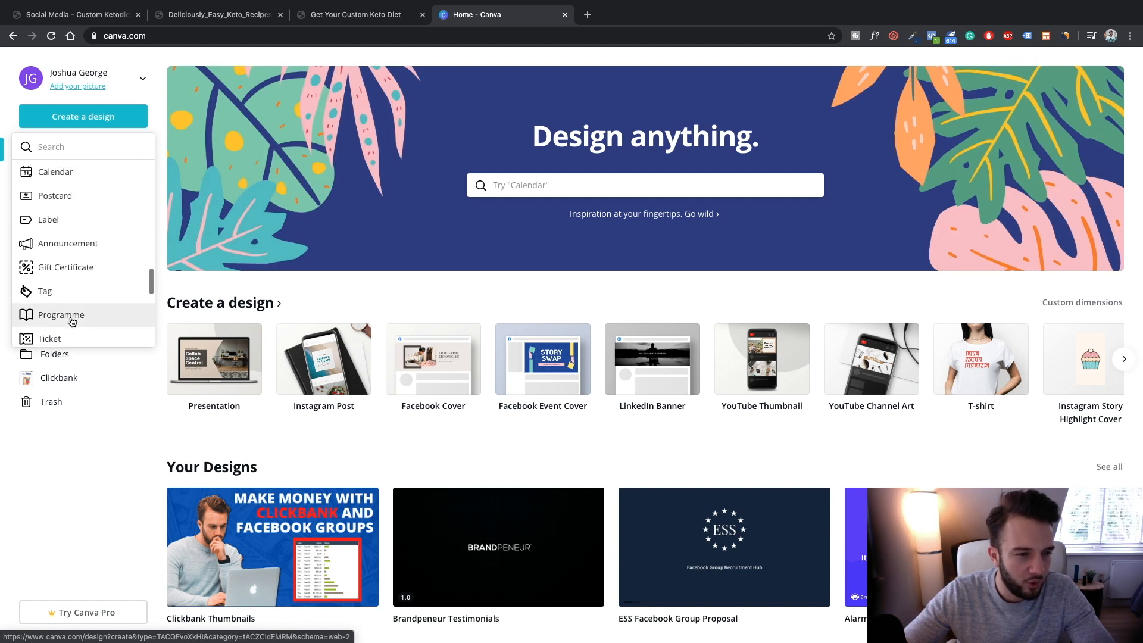
click(70, 319)
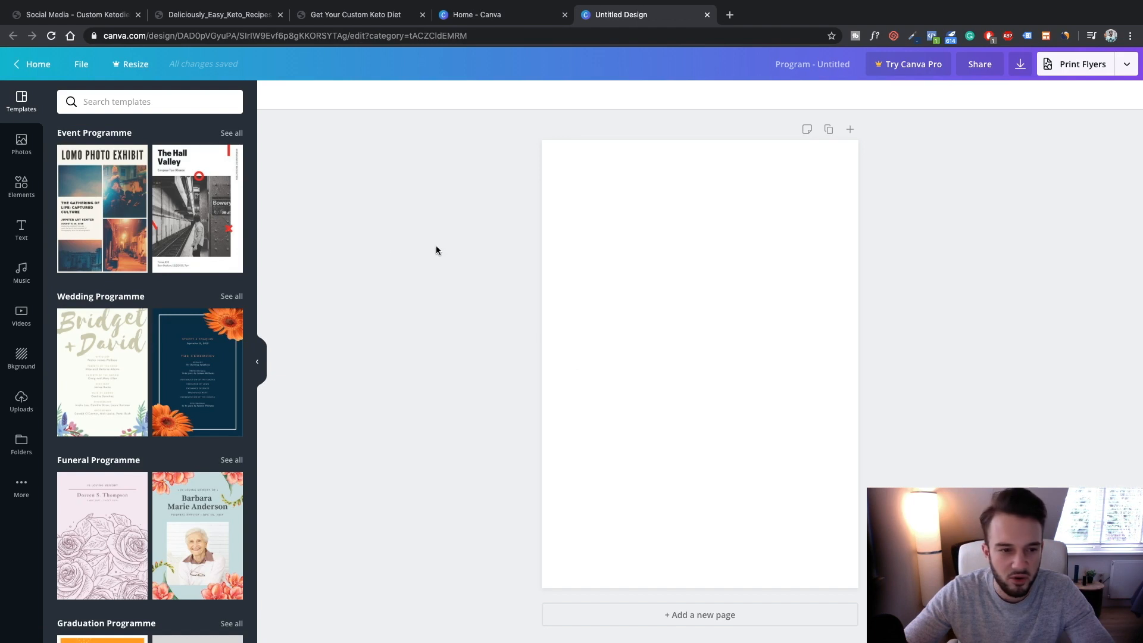
Search the Canva templates panel for 'food'
scroll(122, 194, down, 3)
scroll(124, 197, down, 8)
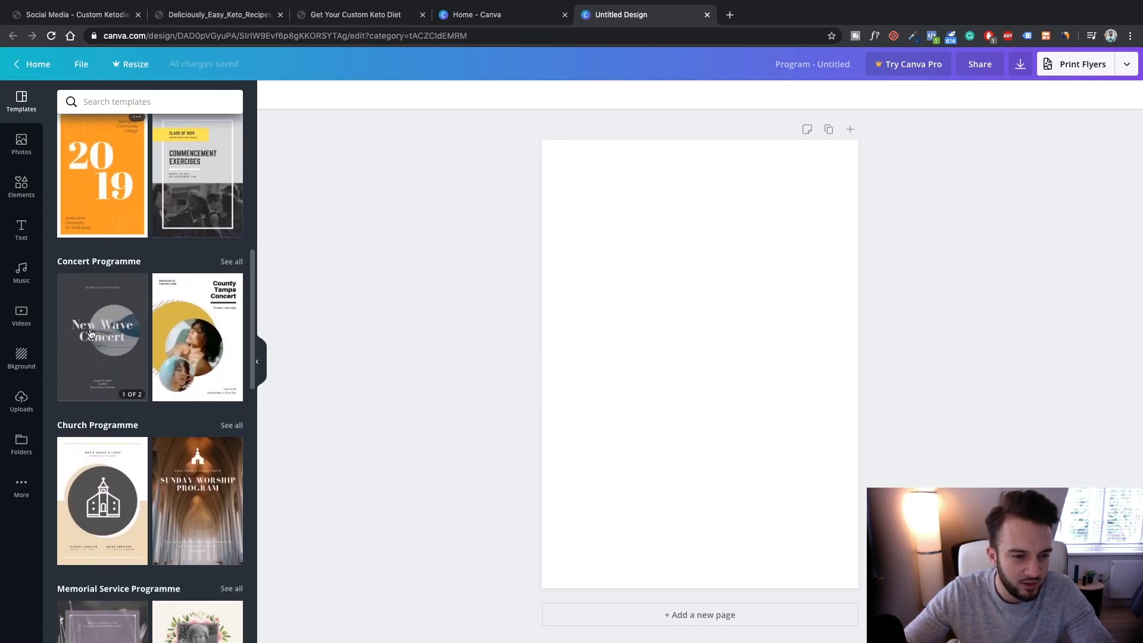
scroll(90, 333, down, 2)
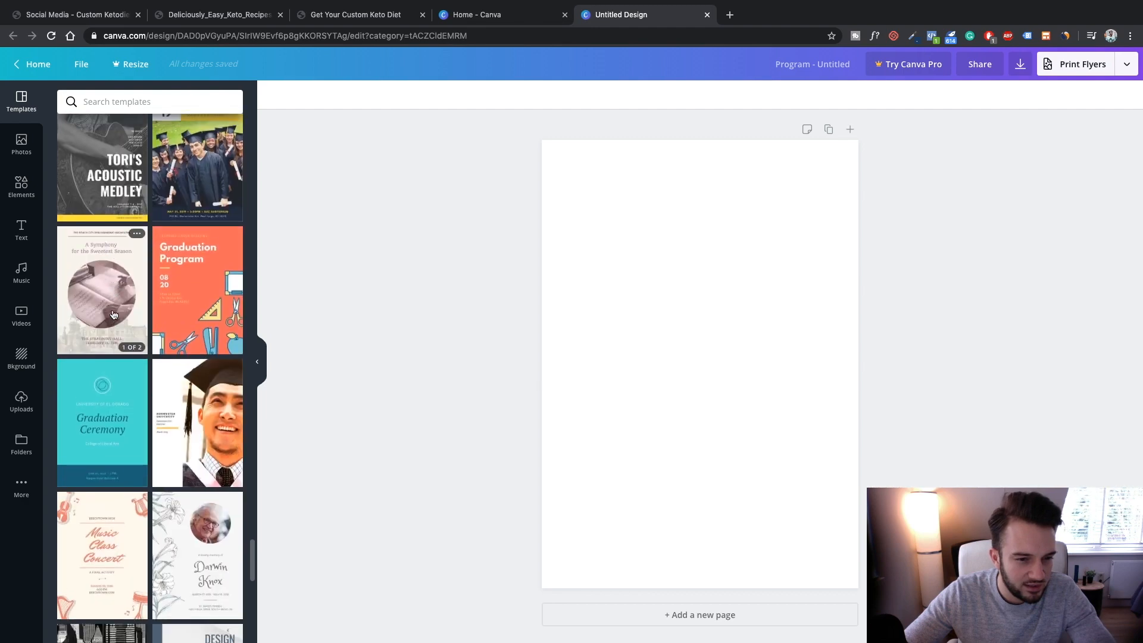
click(155, 100)
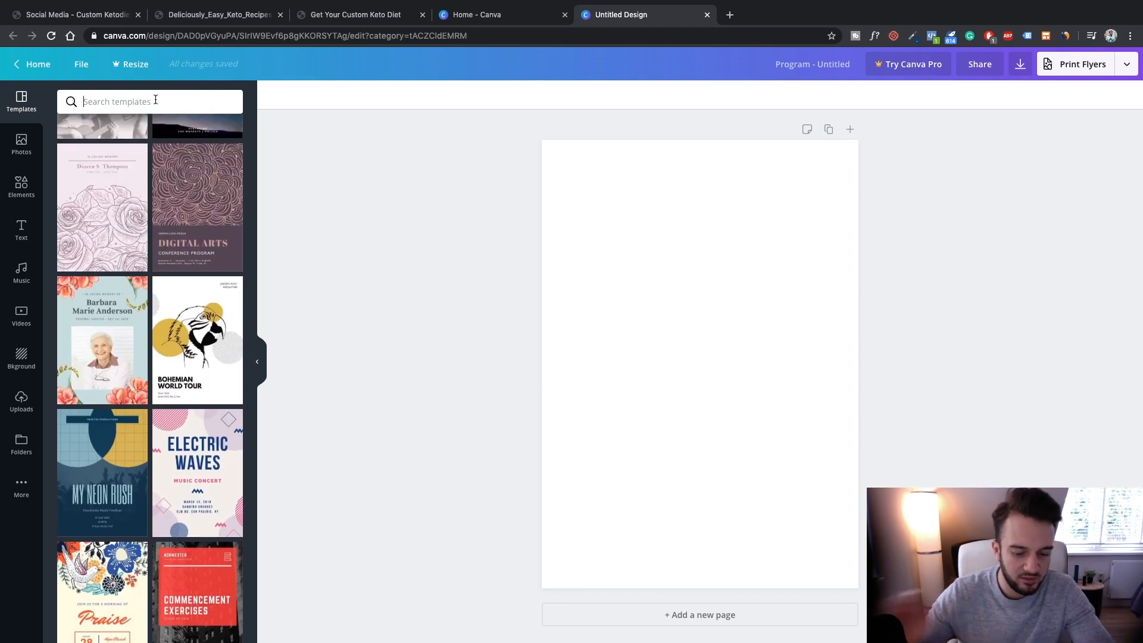
text(food)
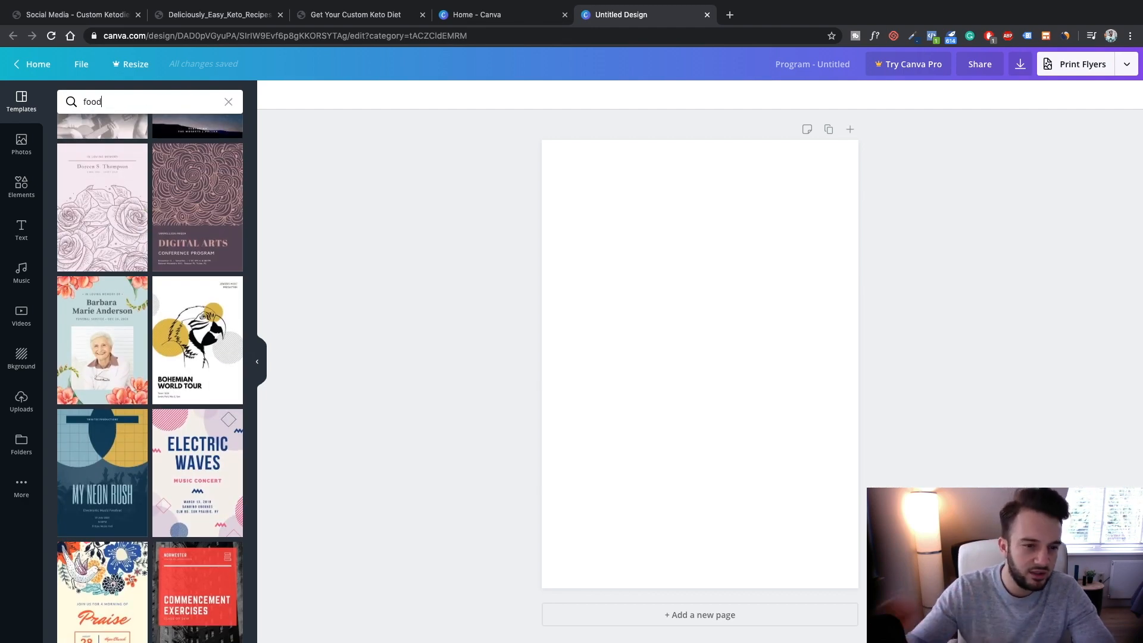
scroll(132, 203, up, 10)
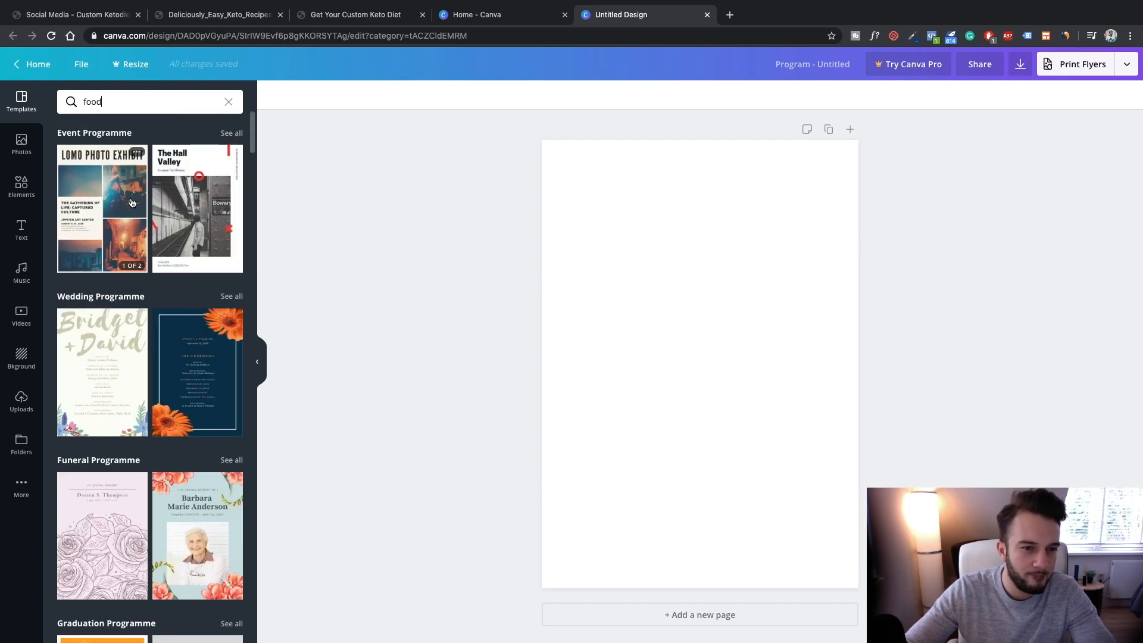
key(Return)
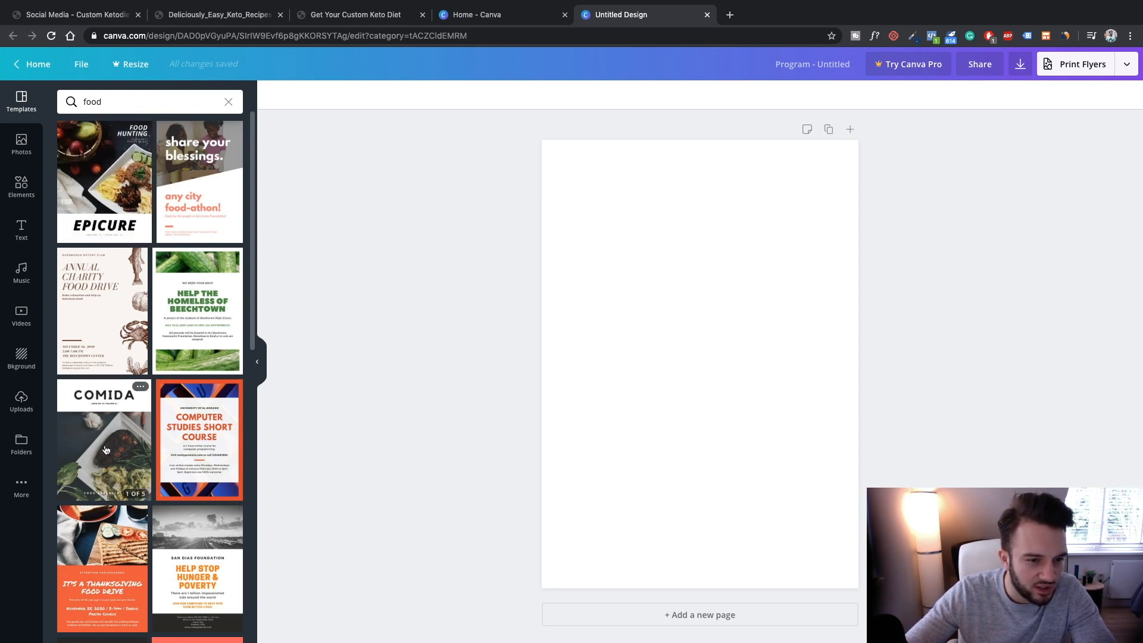
Apply the Epicure food-magazine cover to the blank page, then bring up the keto recipes PDF
scroll(106, 449, down, 6)
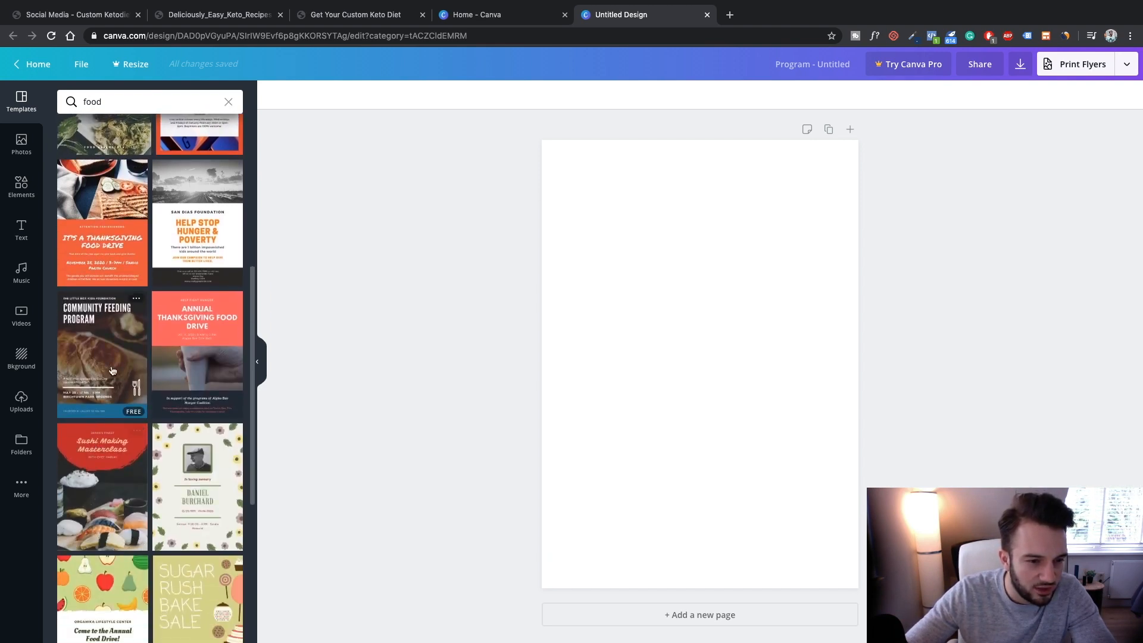
scroll(109, 351, down, 8)
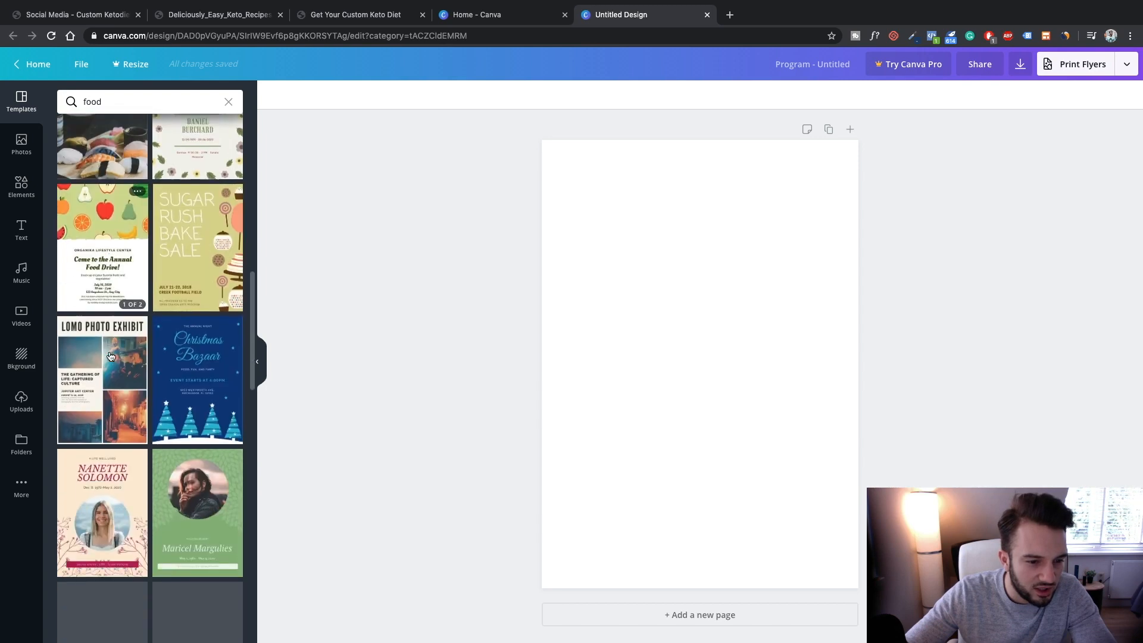
scroll(109, 354, up, 12)
scroll(109, 356, up, 2)
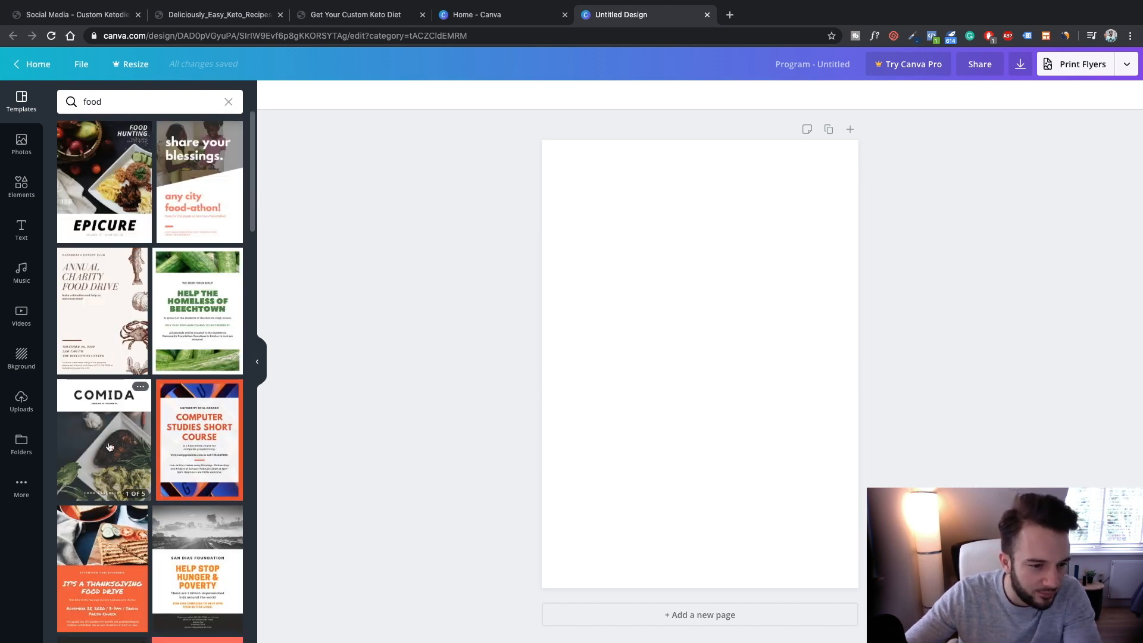
click(113, 182)
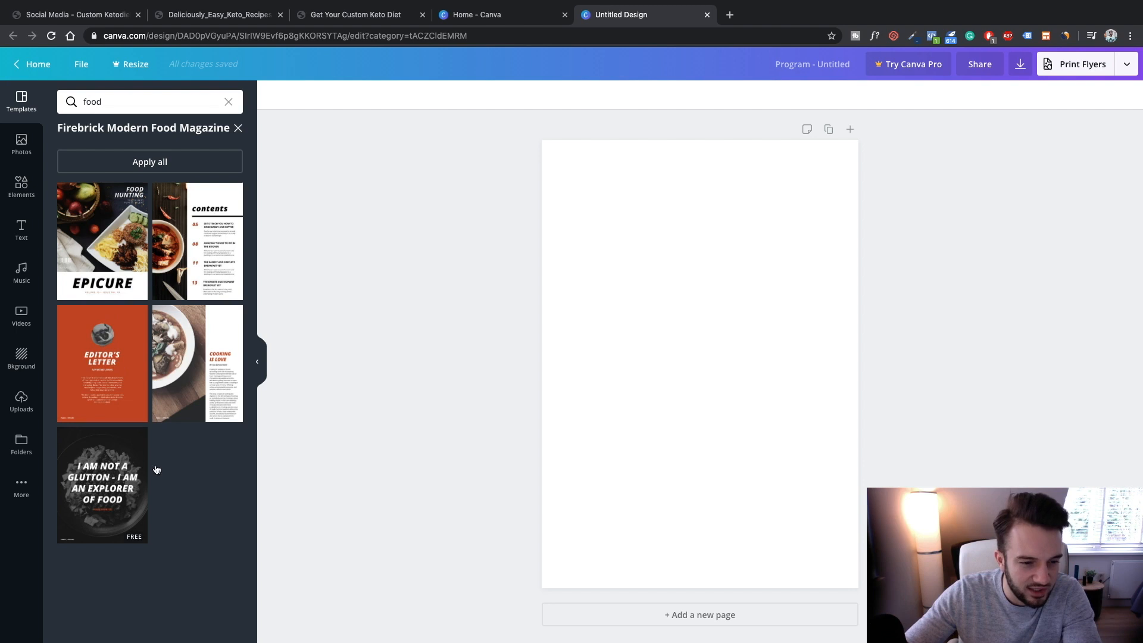
click(92, 256)
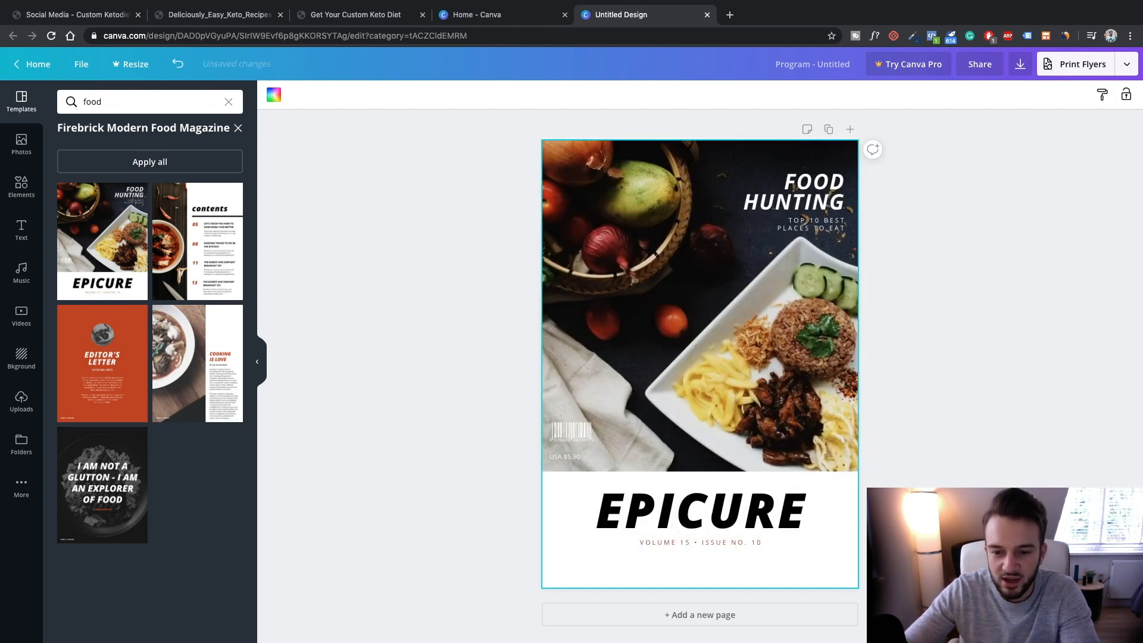
click(208, 15)
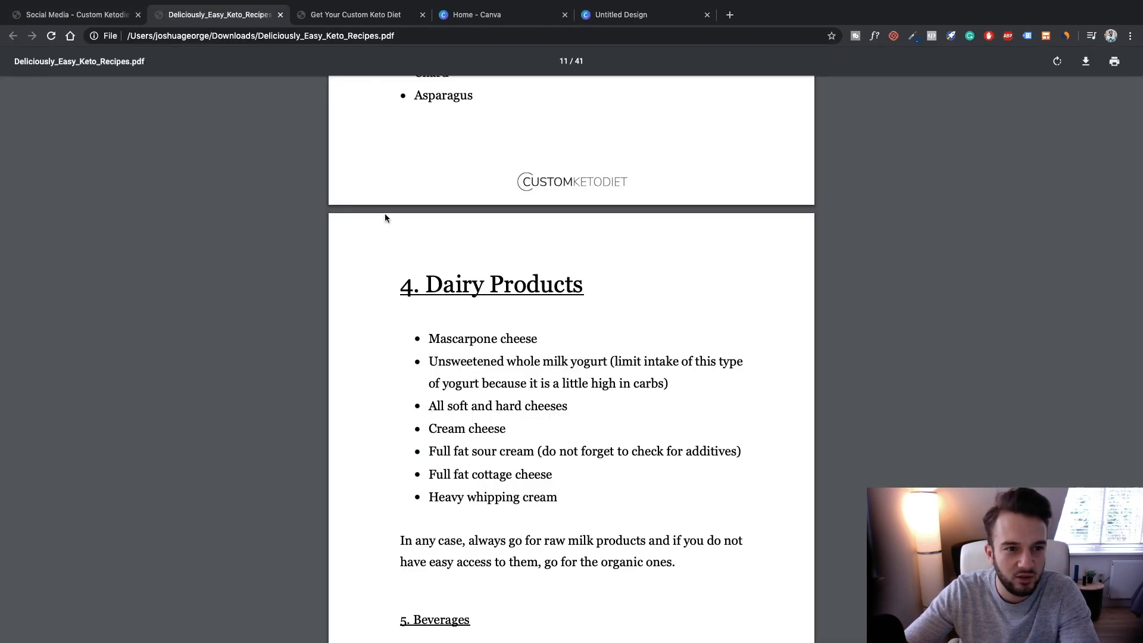
Find the diet-mistakes section on the Get Your Custom Keto Diet sales page
scroll(385, 218, up, 10)
click(77, 15)
click(13, 37)
click(308, 22)
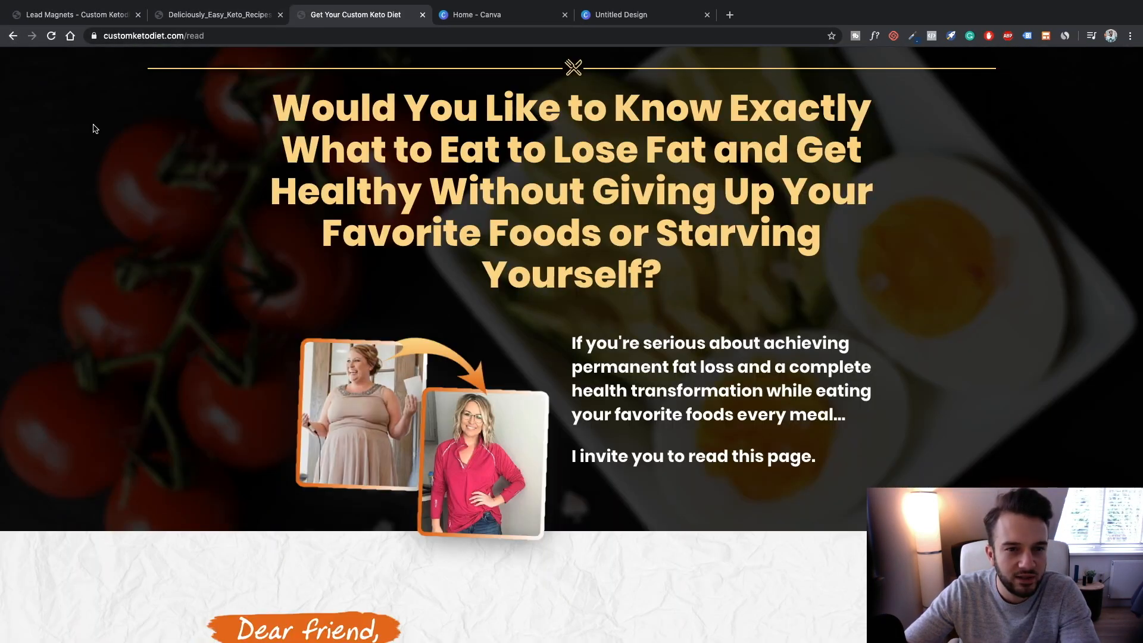
scroll(95, 127, down, 15)
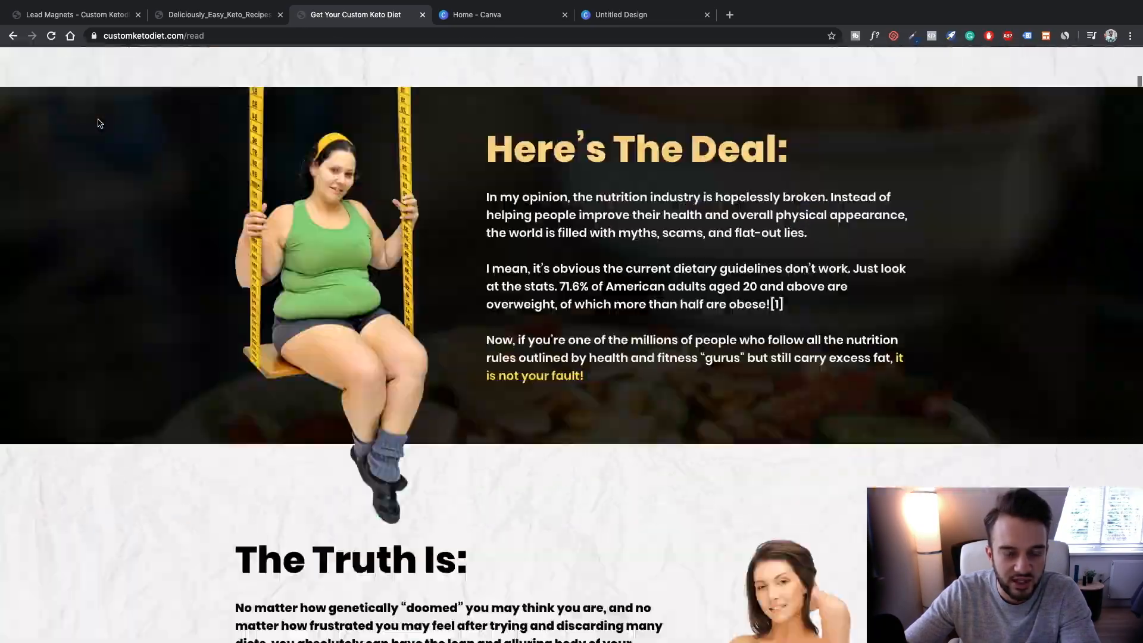
scroll(98, 121, down, 20)
scroll(98, 122, up, 12)
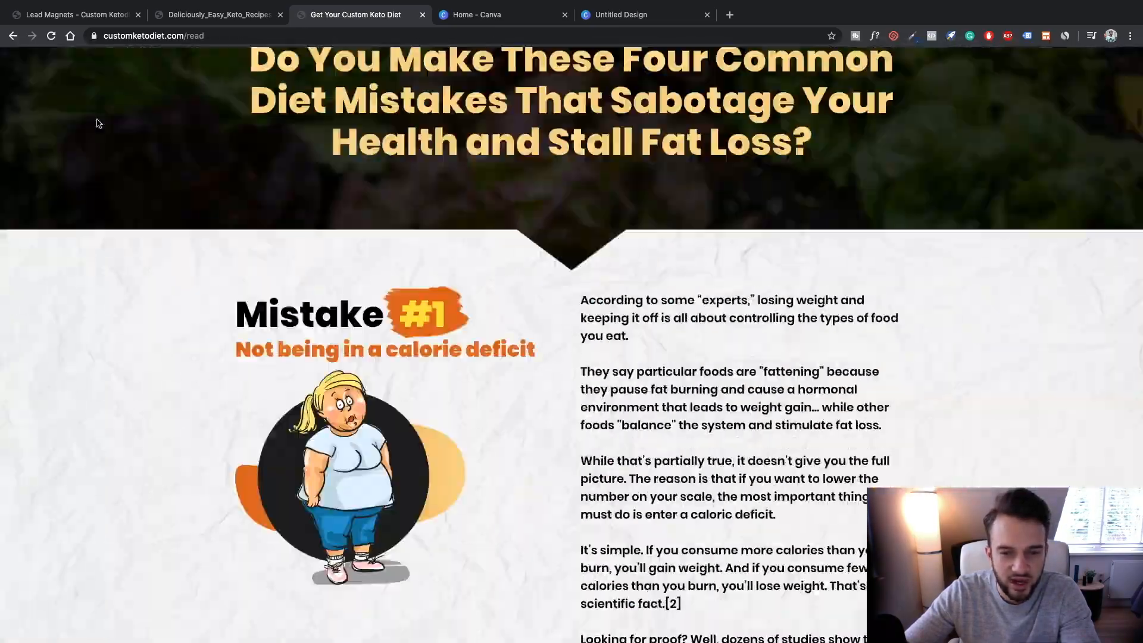
scroll(98, 121, up, 15)
scroll(97, 122, down, 12)
scroll(97, 122, up, 12)
scroll(97, 122, down, 12)
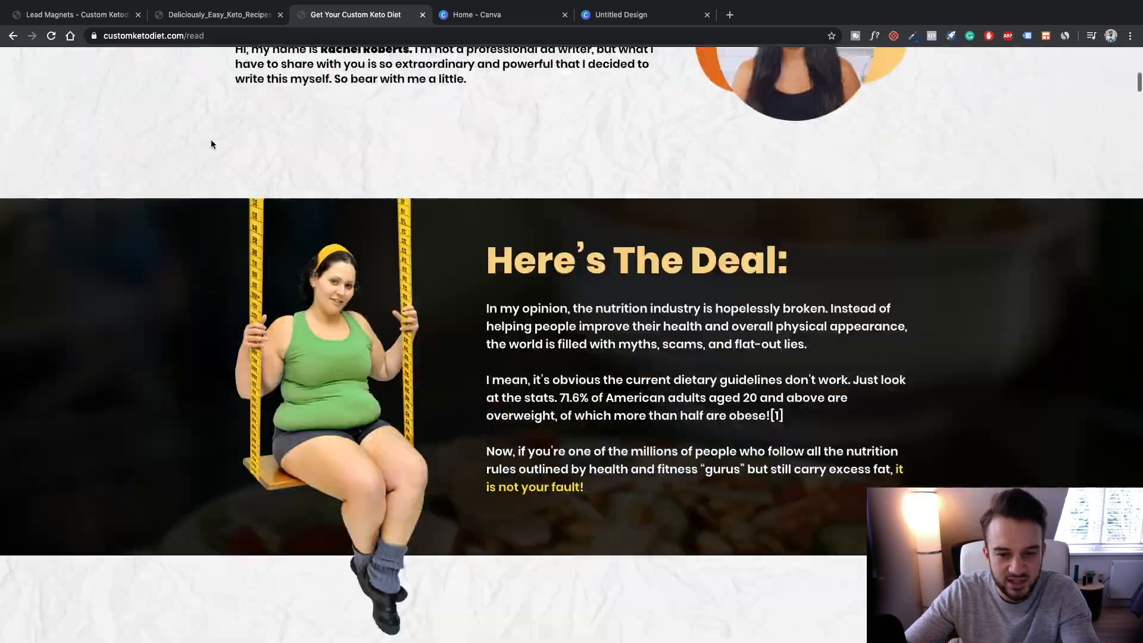
scroll(212, 143, down, 15)
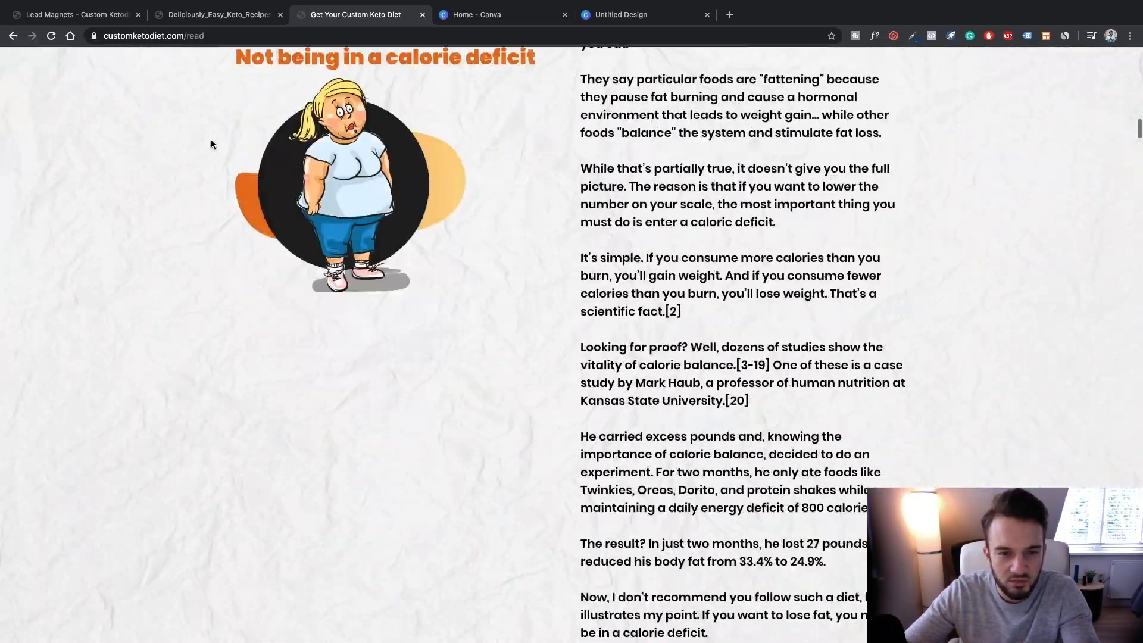
scroll(212, 144, down, 20)
scroll(212, 143, down, 20)
scroll(210, 143, down, 20)
scroll(212, 143, up, 8)
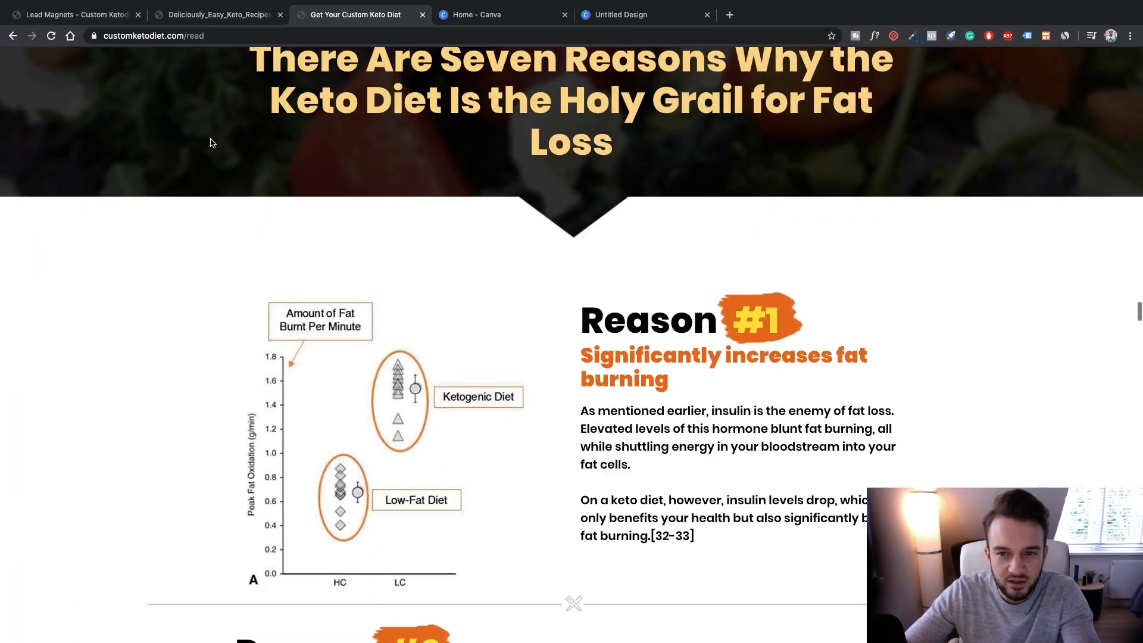
click(637, 17)
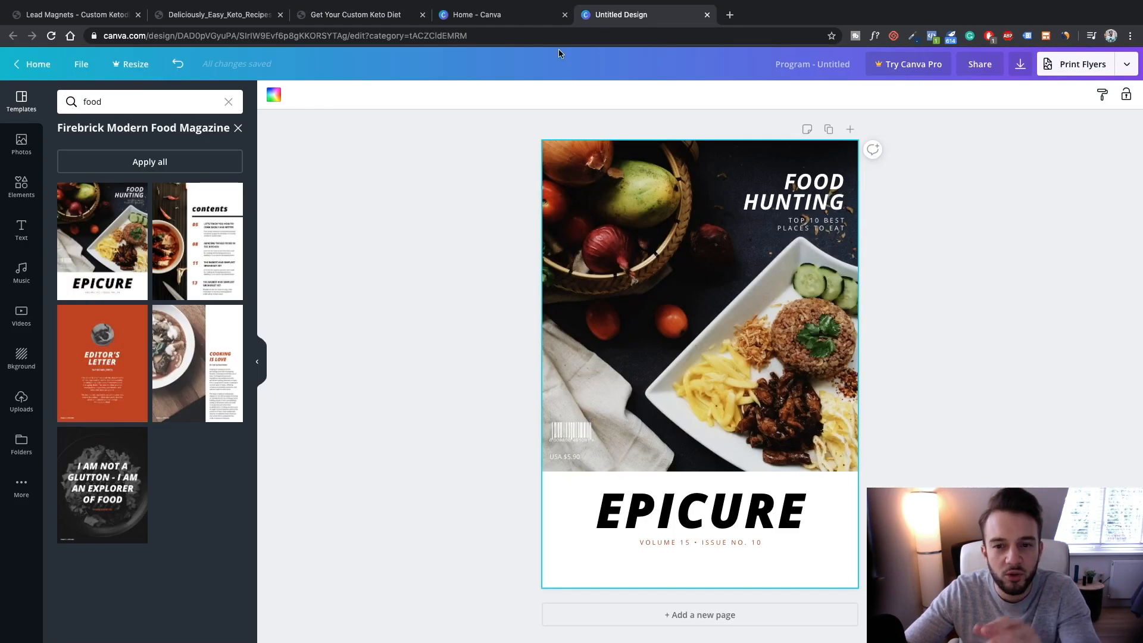
click(357, 18)
Select the 'Four Common Diet Mistakes' heading text and return to the Canva design
scroll(411, 206, up, 10)
scroll(411, 206, up, 20)
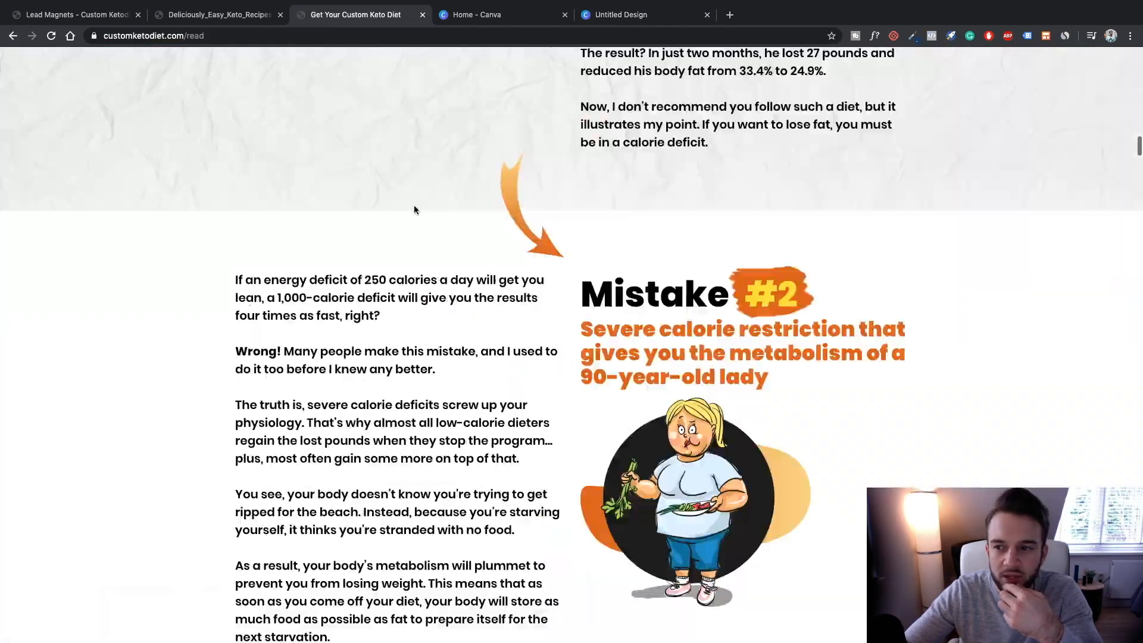
scroll(414, 210, down, 8)
scroll(415, 211, down, 8)
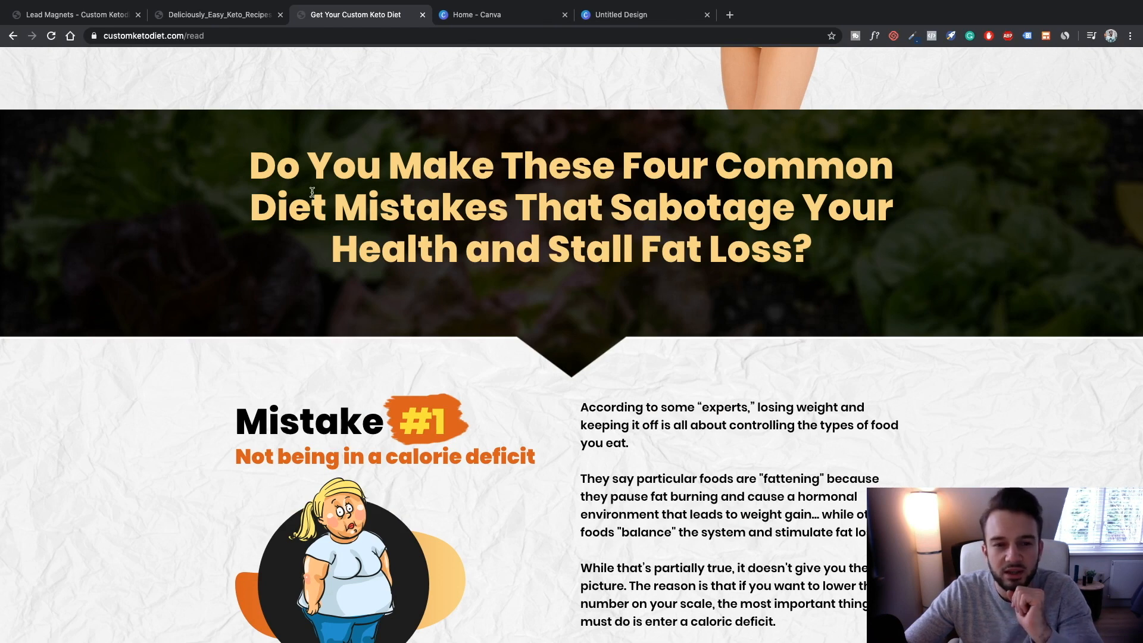
drag(266, 169, 824, 254)
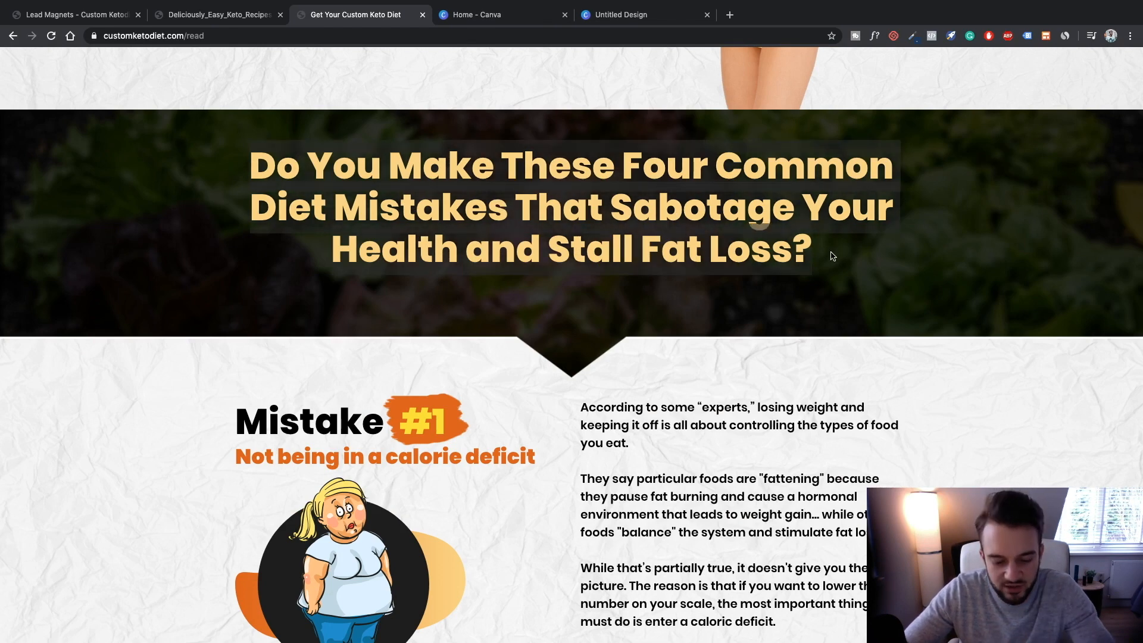
click(620, 15)
Paste the diet-mistakes heading over the EPICURE title and set its font size to 30
click(712, 516)
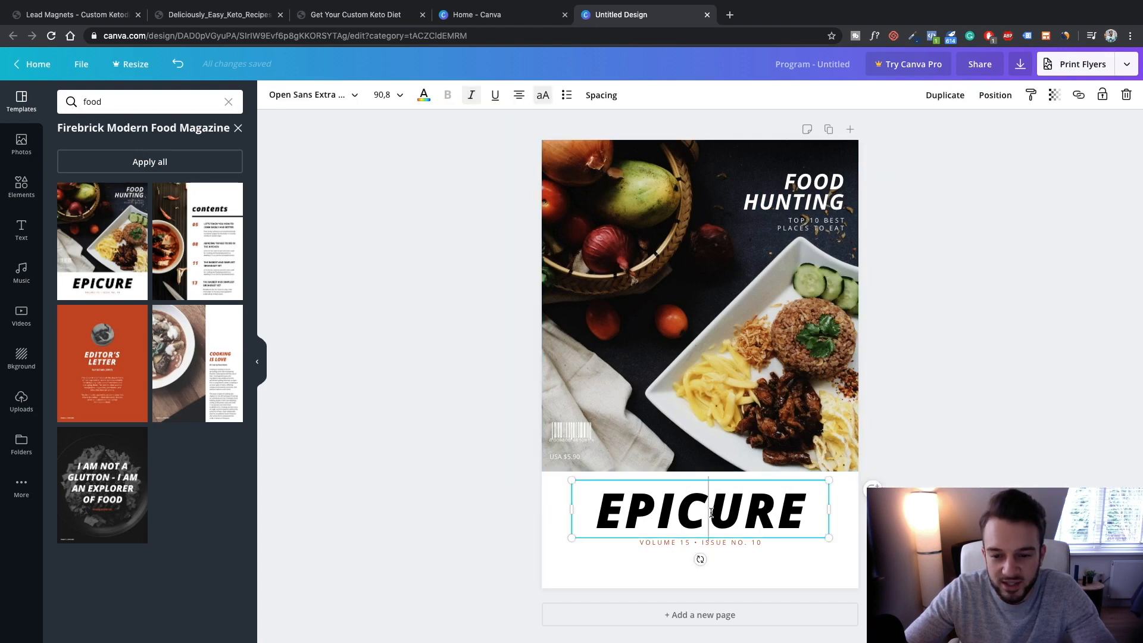
key(ctrl+a)
key(ctrl+v)
key(ctrl+a)
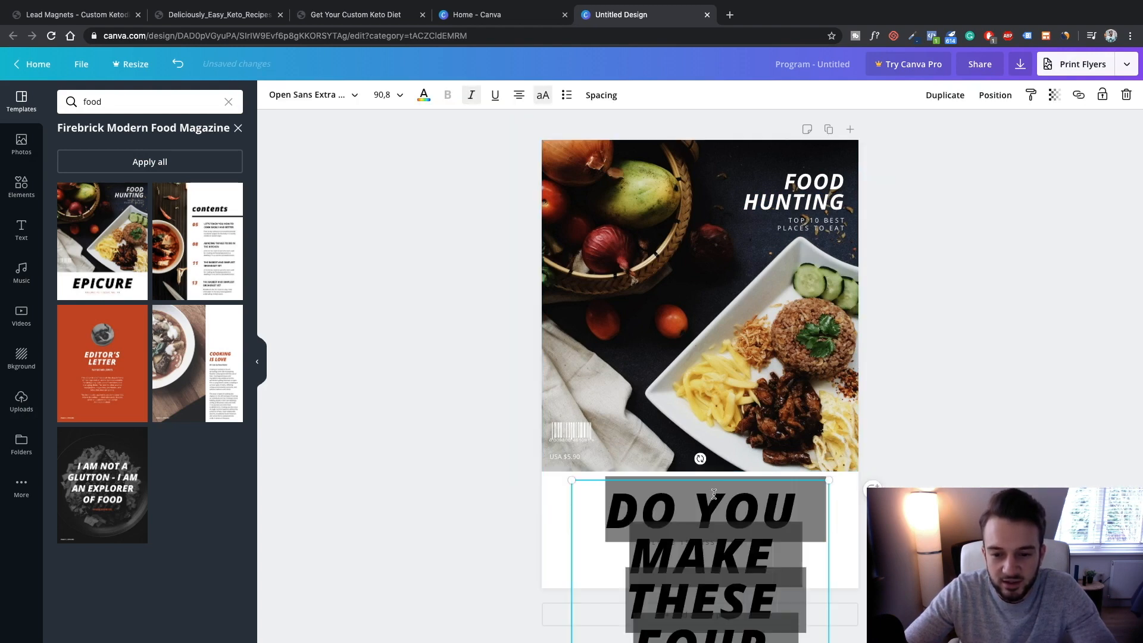
click(385, 96)
key(Return)
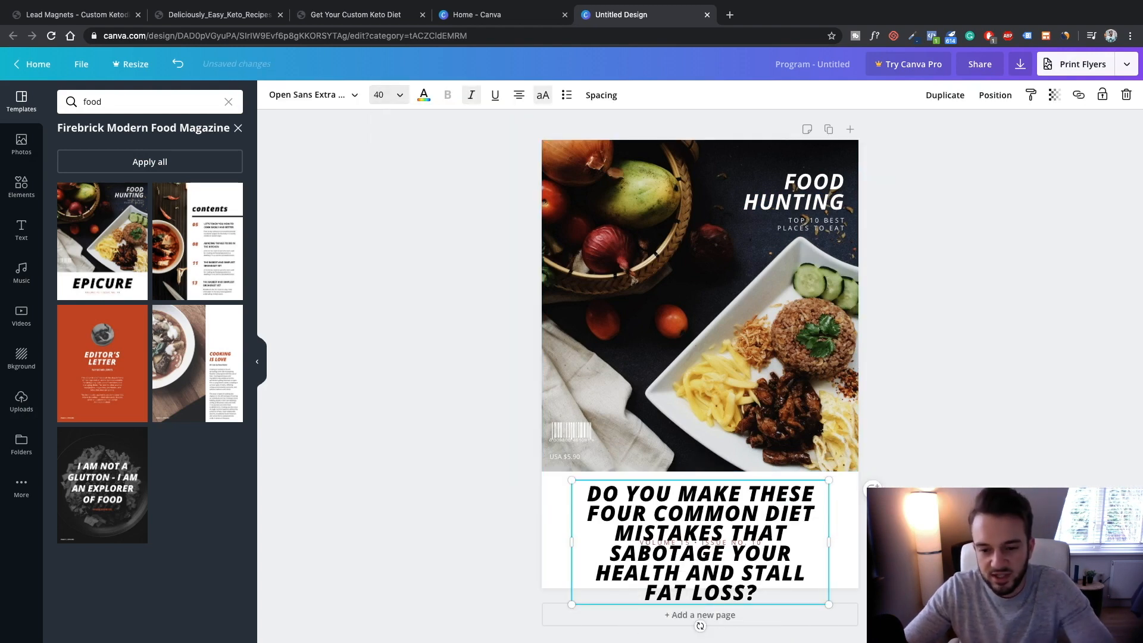
click(378, 94)
key(Return)
double_click(734, 534)
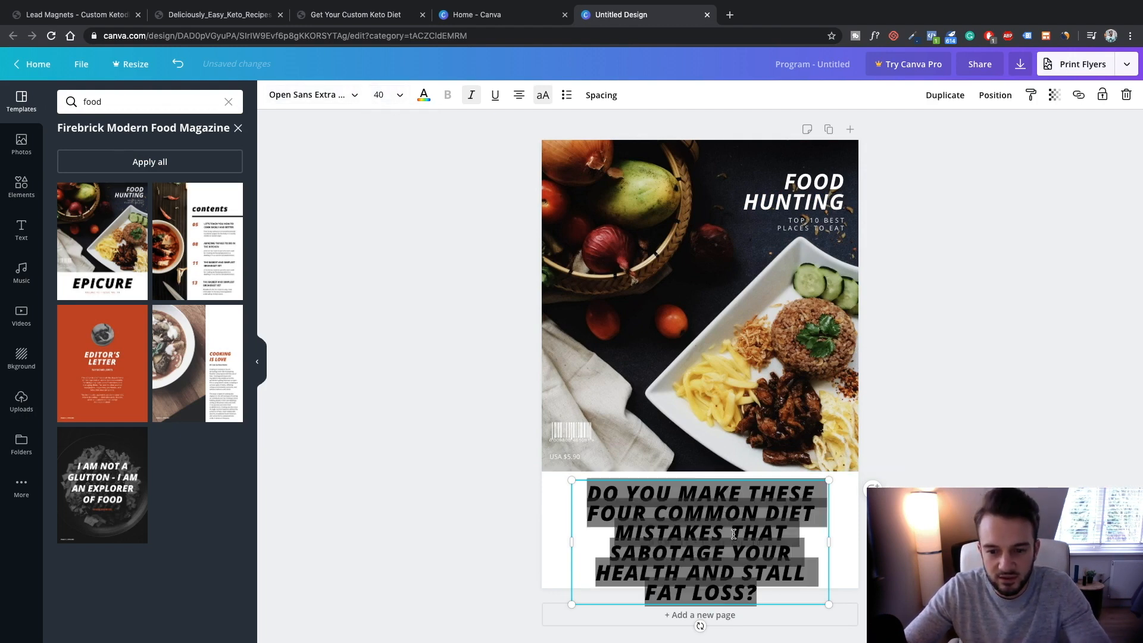
click(383, 96)
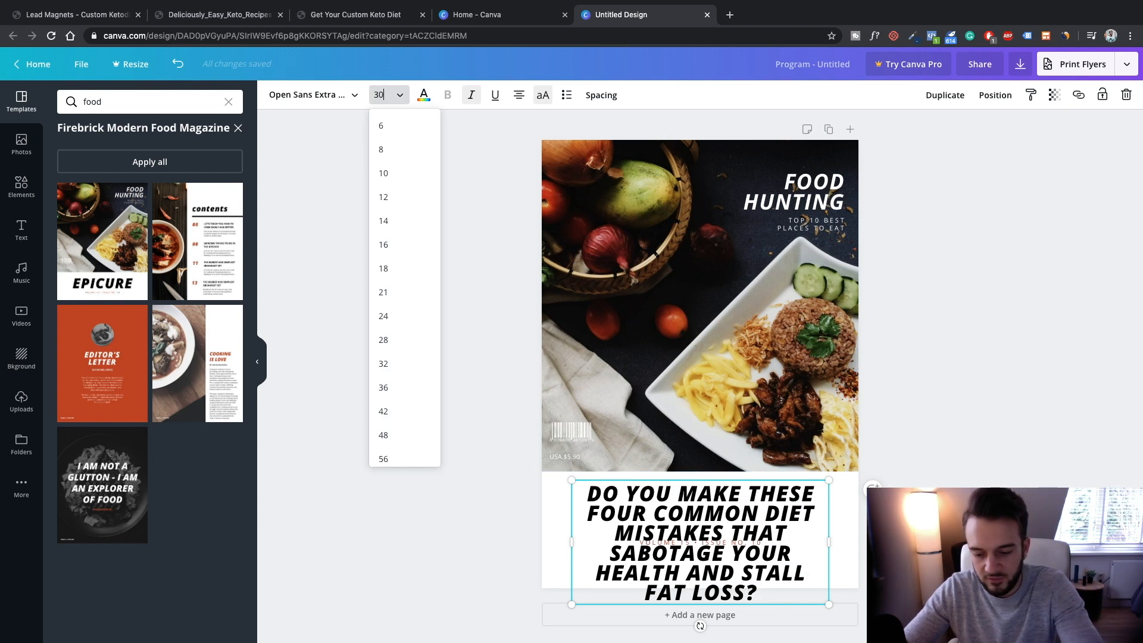
key(Return)
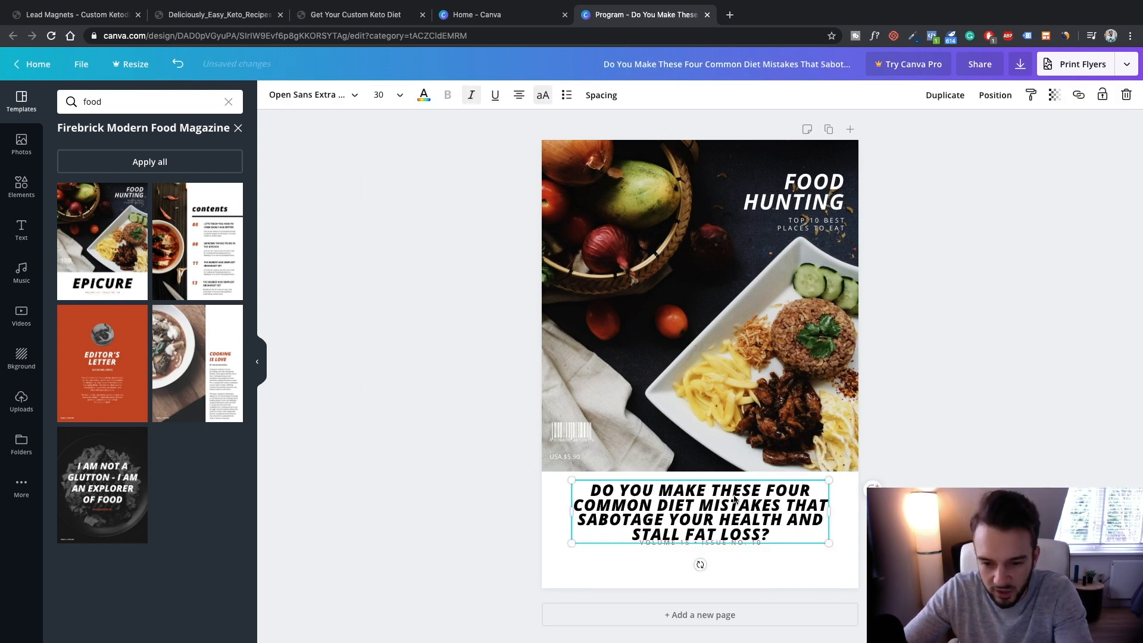
Change the heading's opening words to 'The' and remove the question mark after LOSS
drag(766, 492, 598, 483)
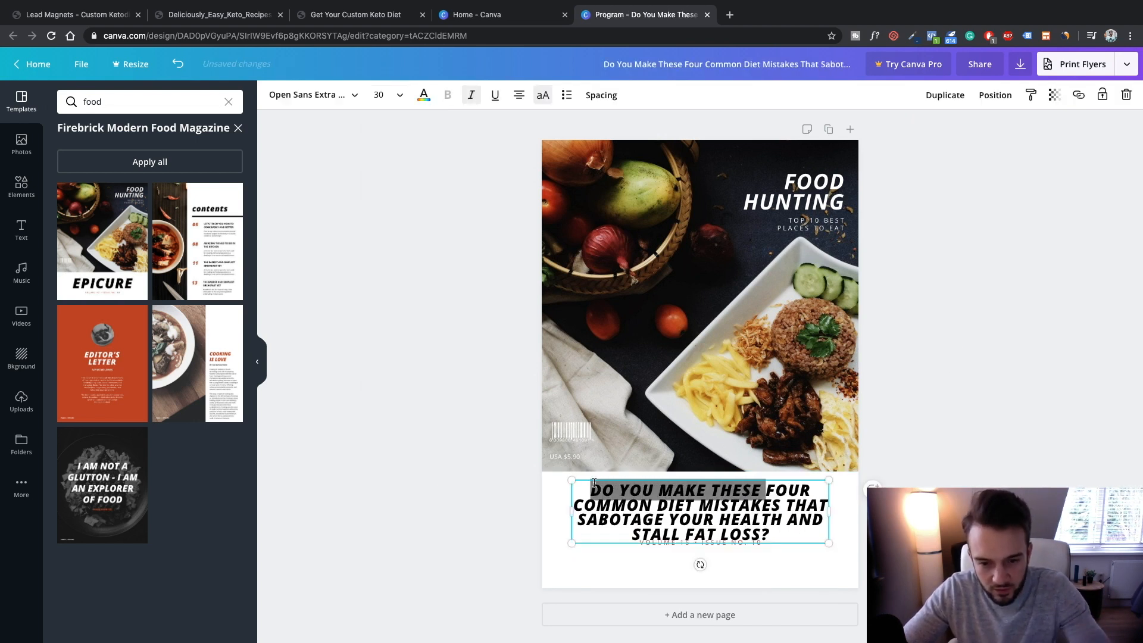
text(The)
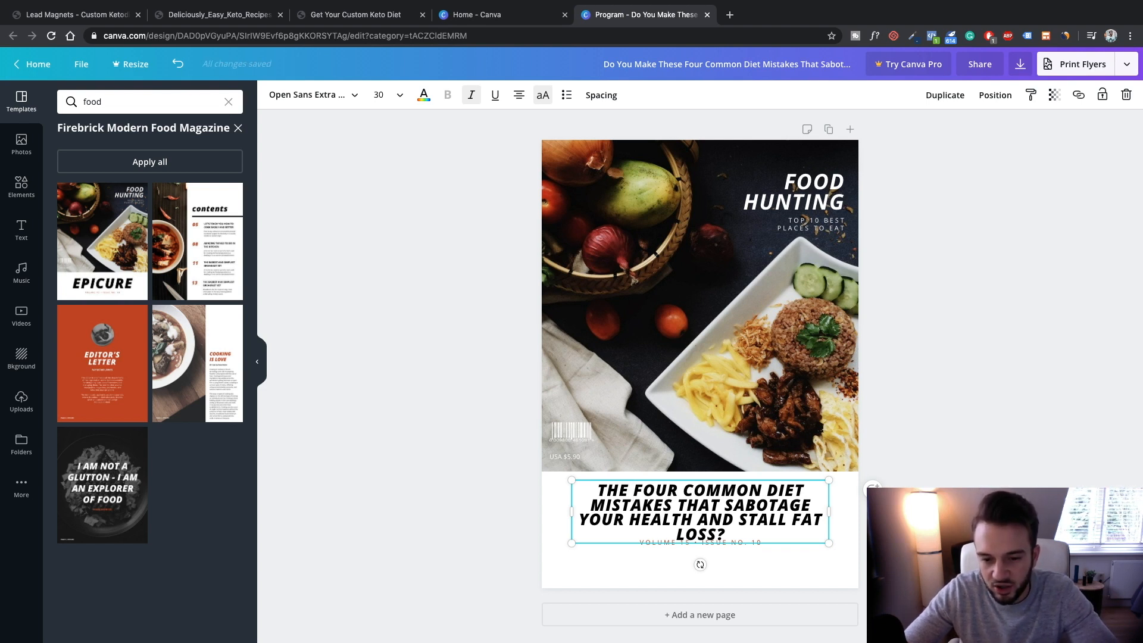
click(740, 532)
key(BackSpace)
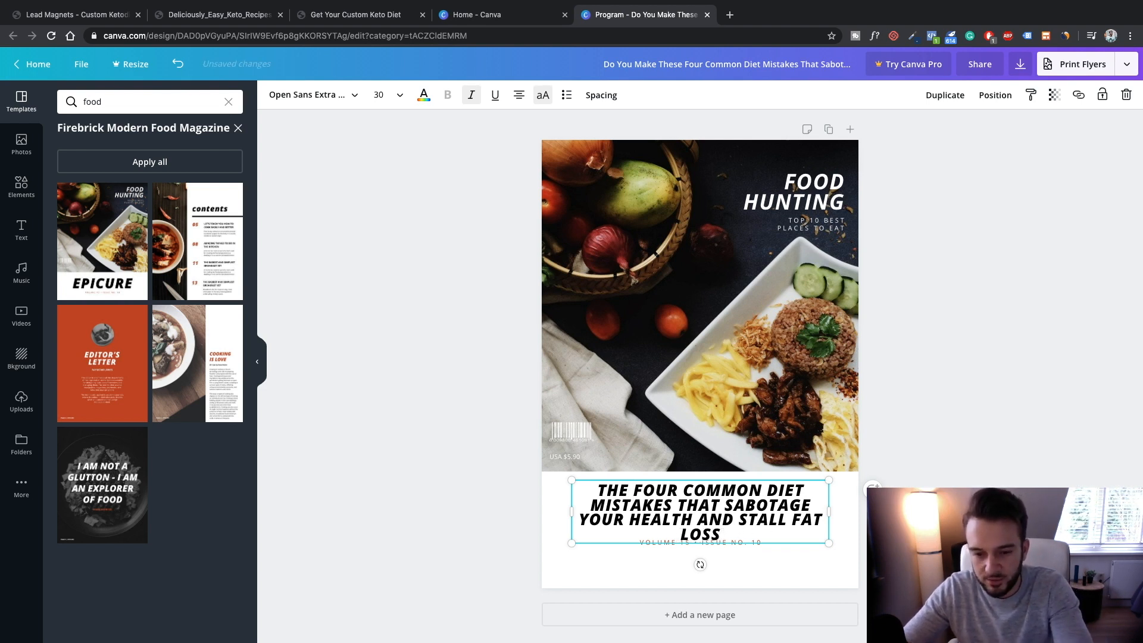
Move the VOLUME 15 • ISSUE NO. 10 line below the heading and replace it with an author-name byline
drag(726, 543, 721, 569)
key(ctrl+a)
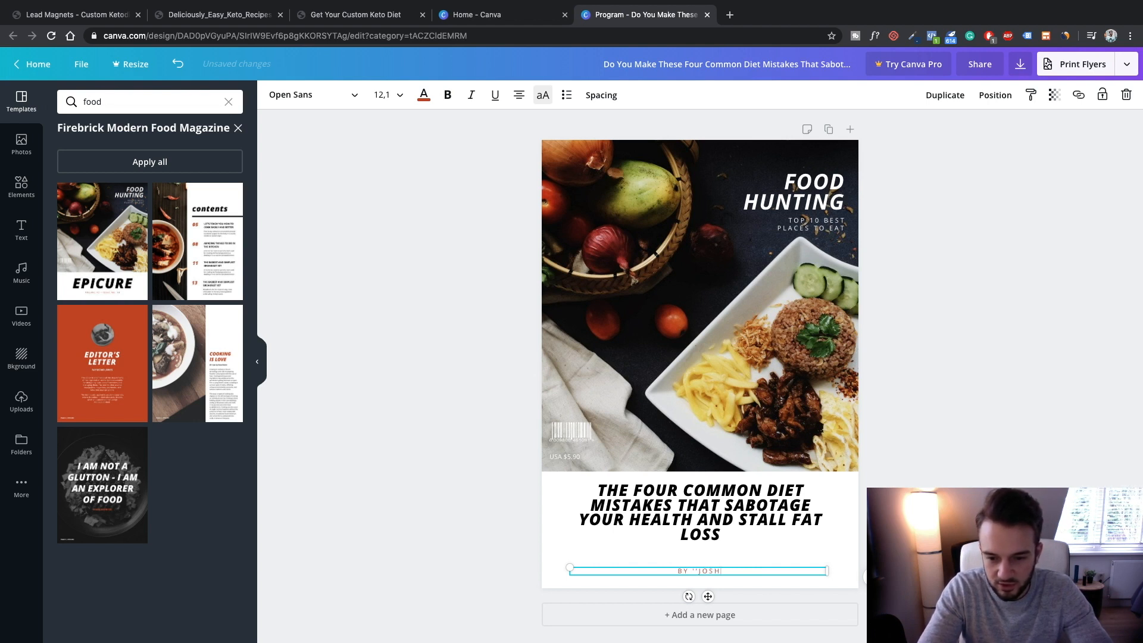
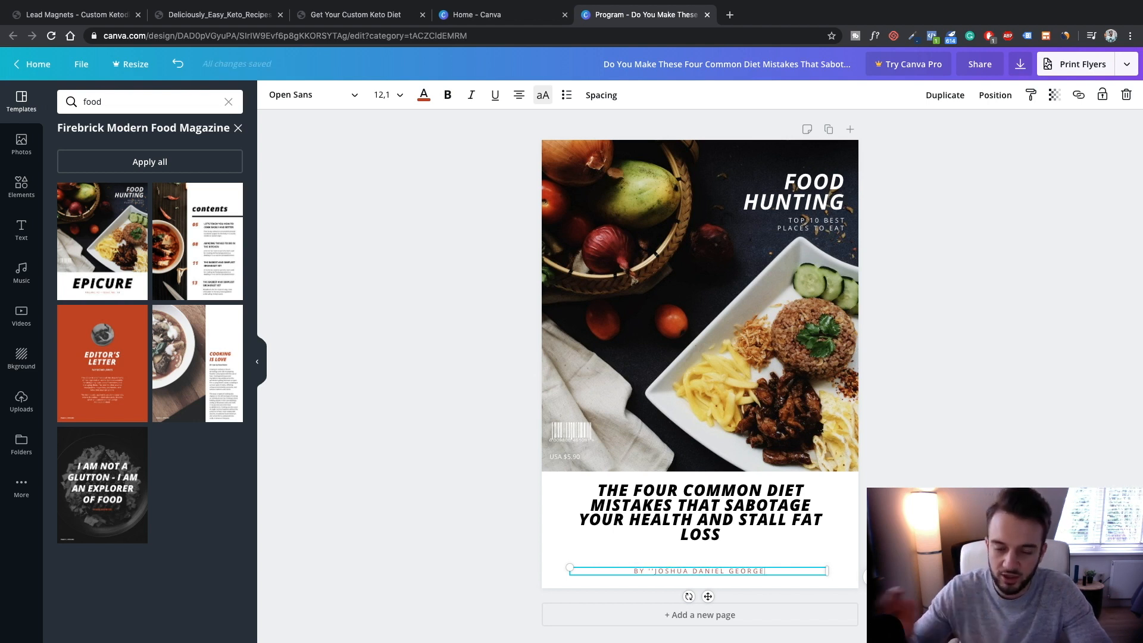
click(1049, 425)
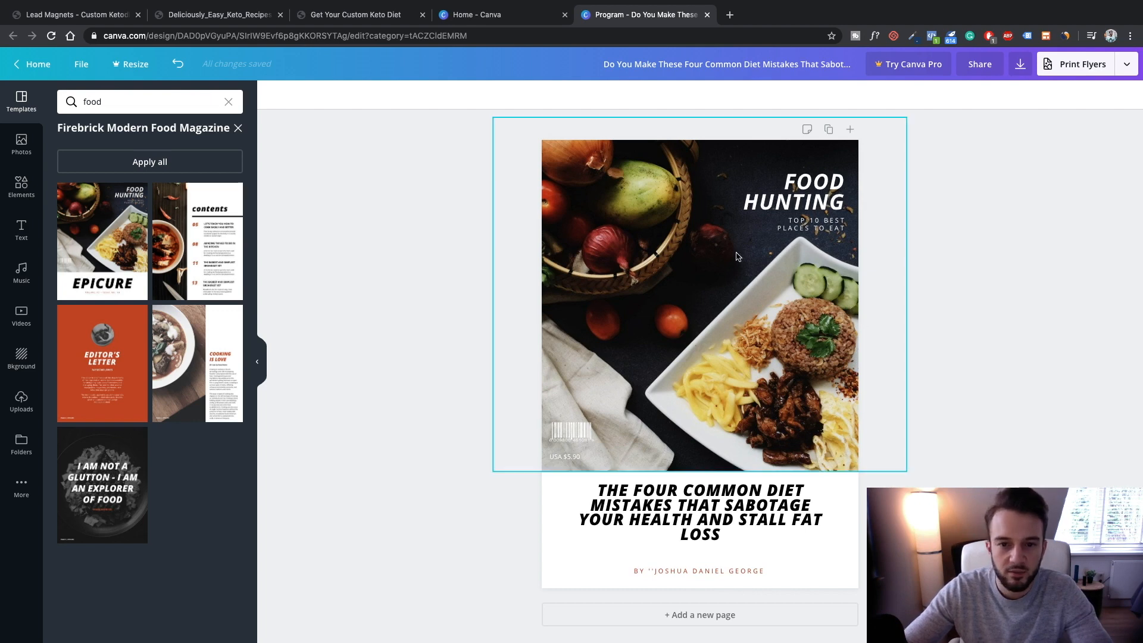
Search Google Images for 'keto food', filtered to large images only
click(731, 14)
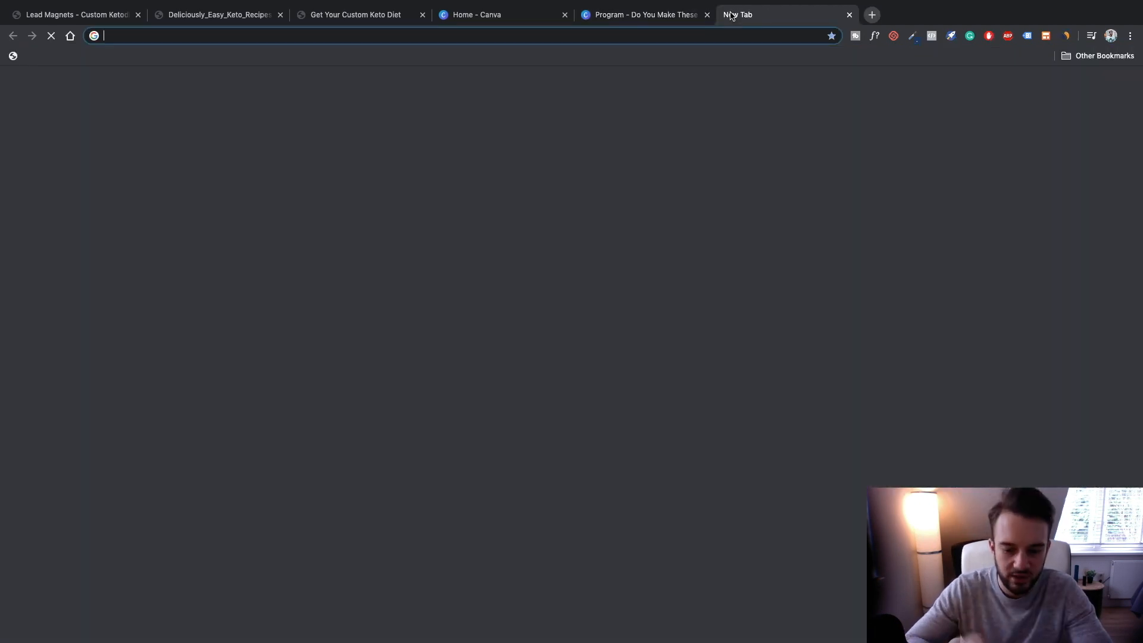
text(g)
key(Return)
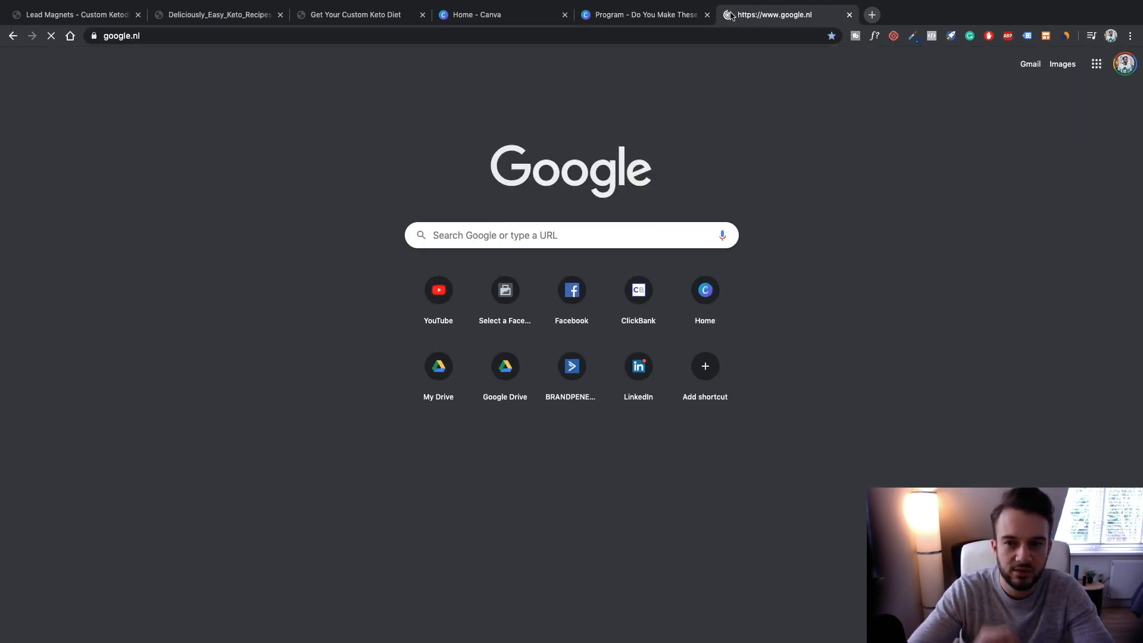
text(keto )
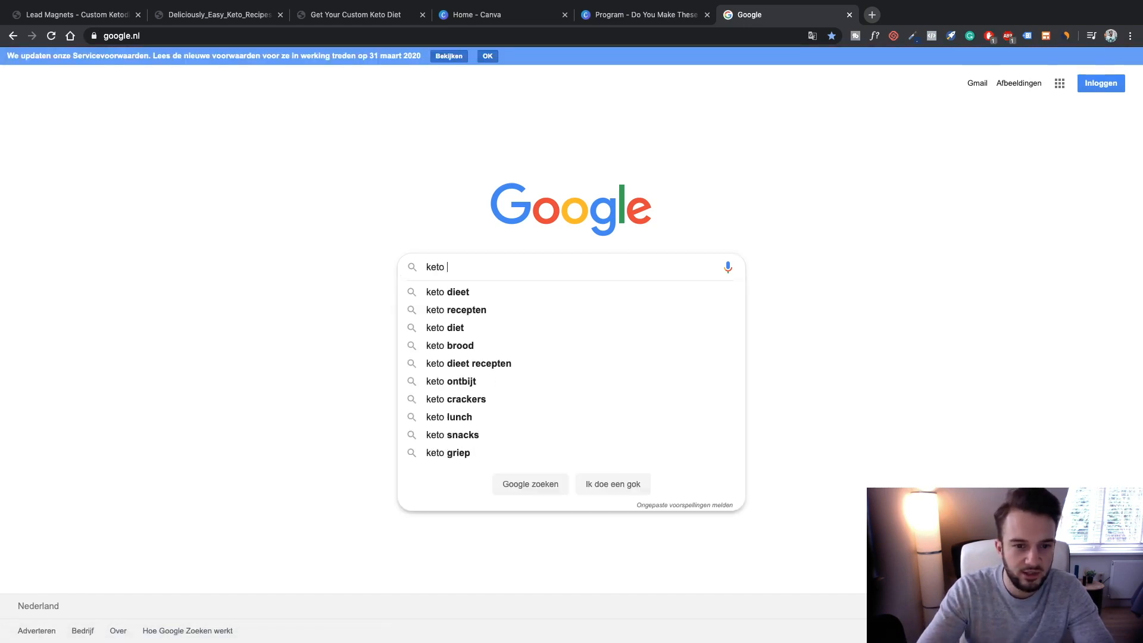
text(food)
key(Return)
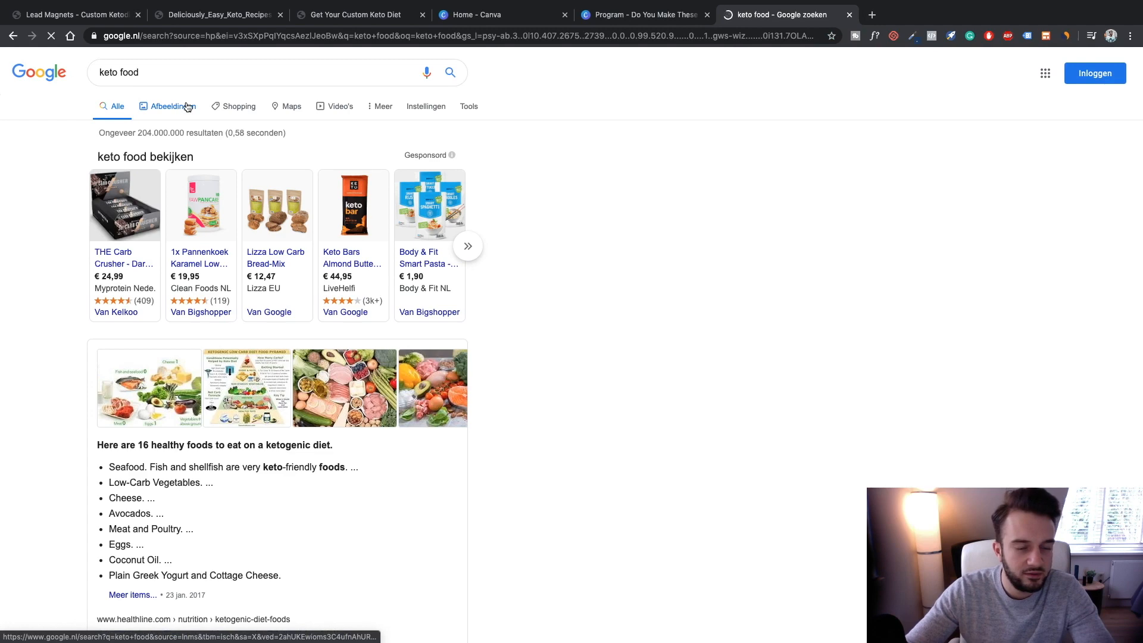
click(174, 107)
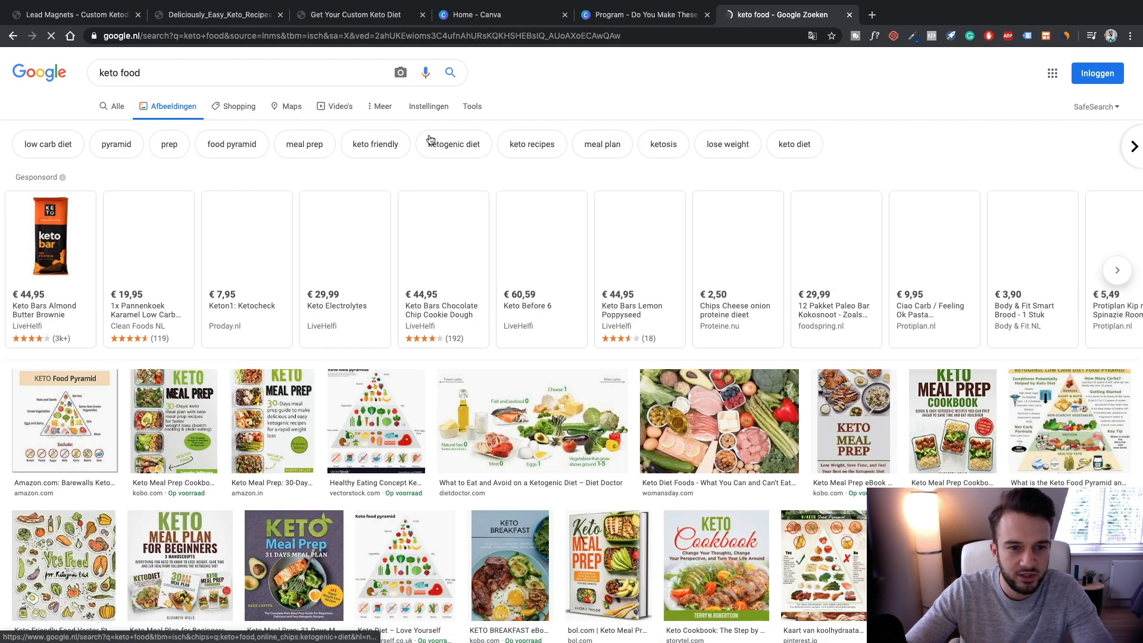
click(473, 107)
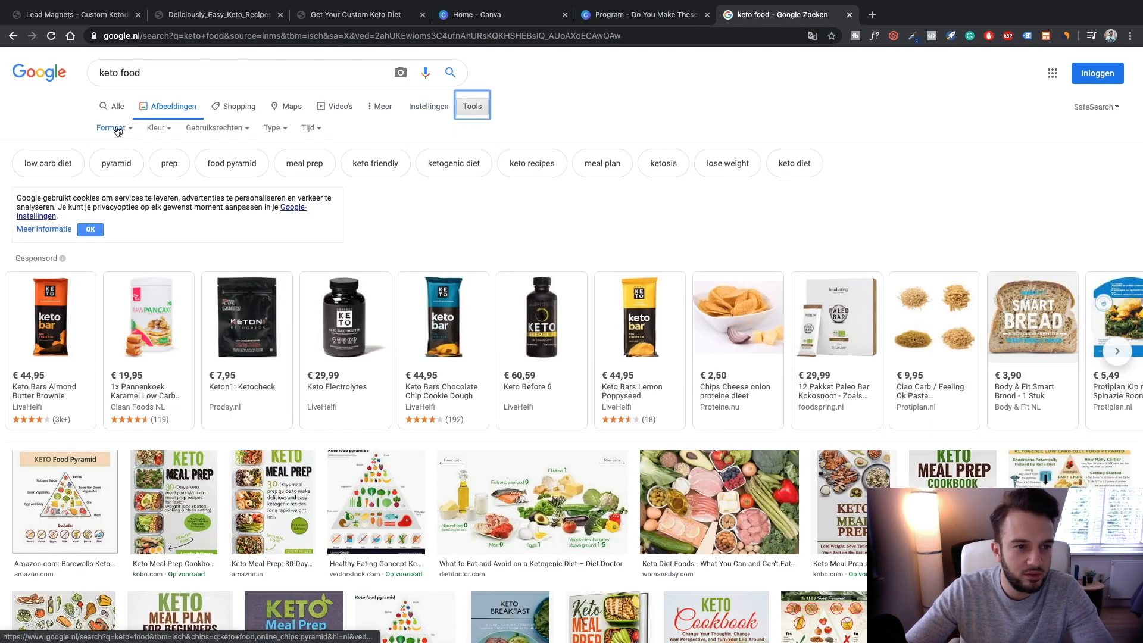
click(118, 130)
click(129, 164)
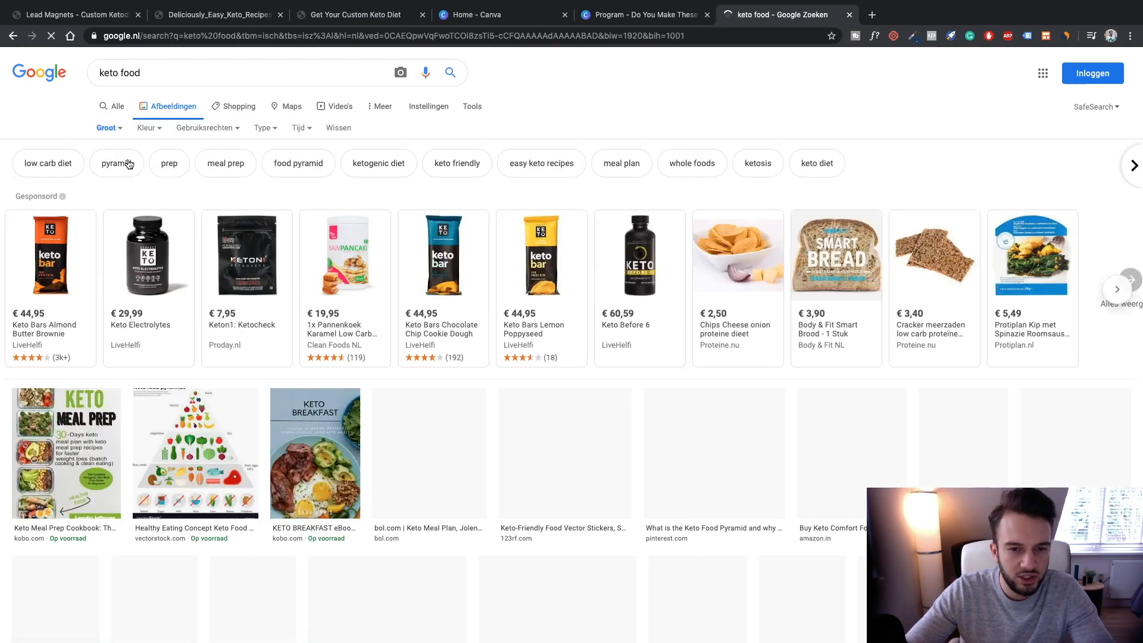
Copy a large keto-food photo and paste it to fill the Canva cover frame
scroll(402, 250, down, 5)
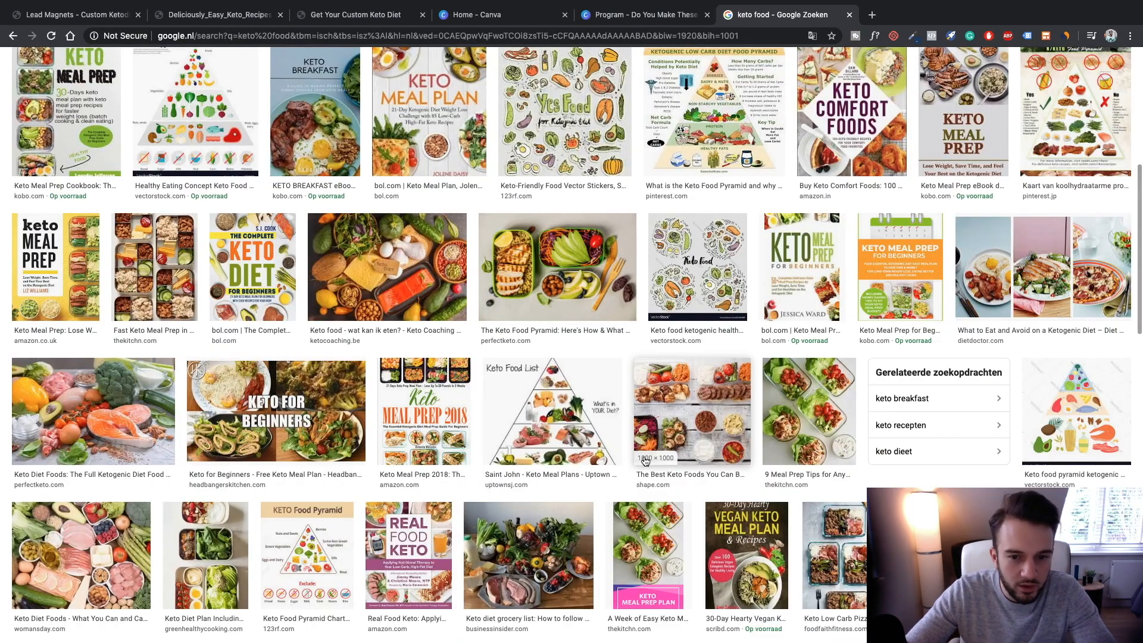
click(402, 250)
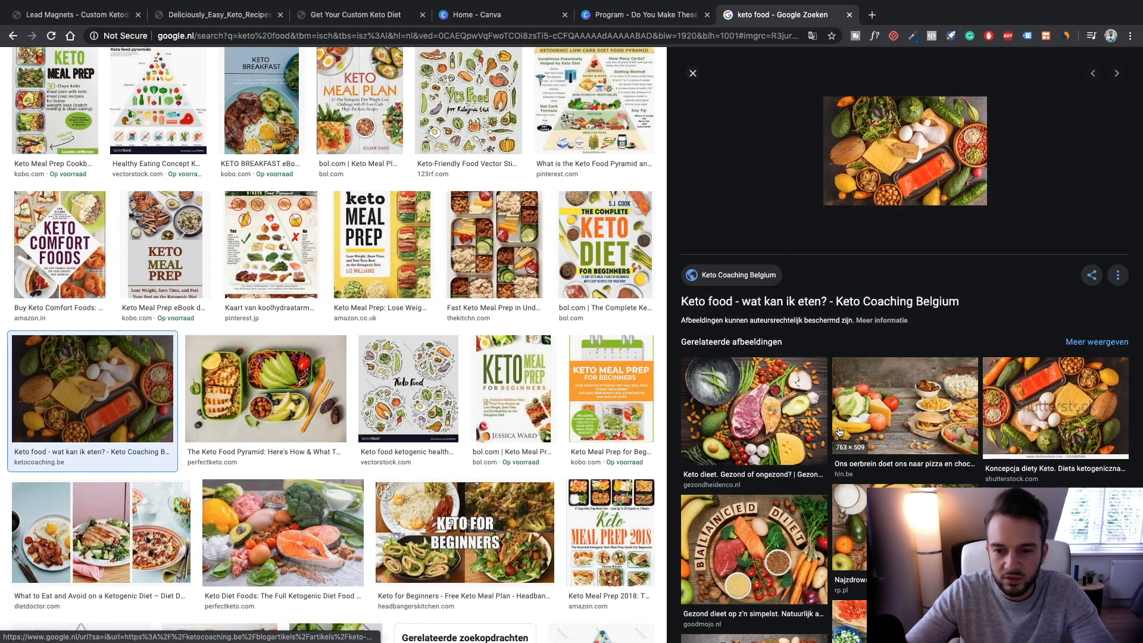
click(810, 423)
right_click(849, 197)
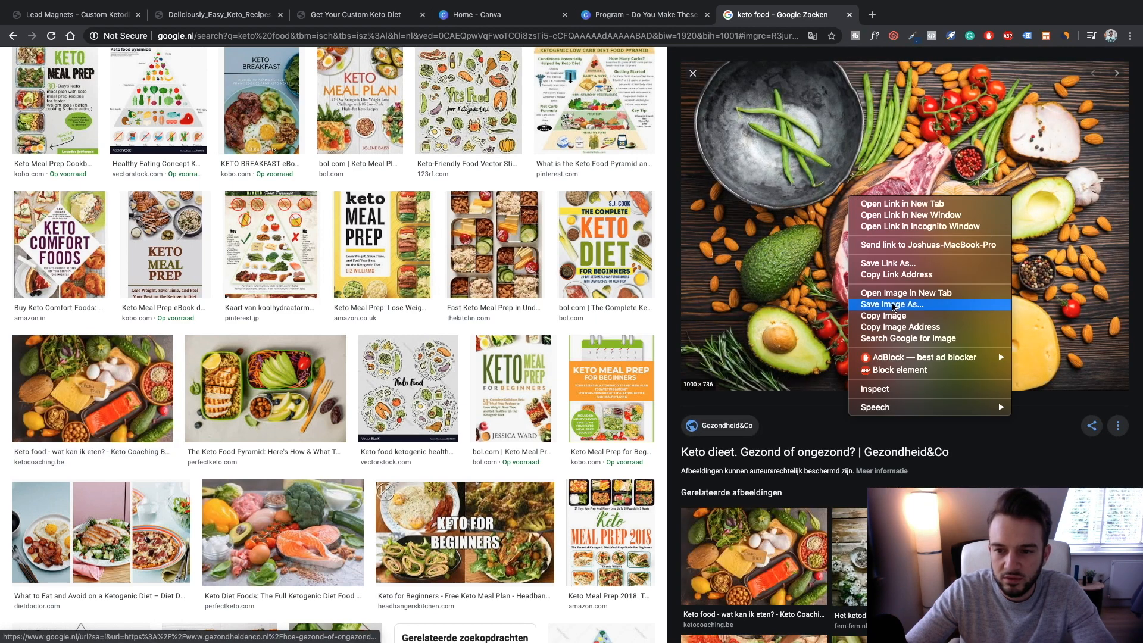
click(893, 316)
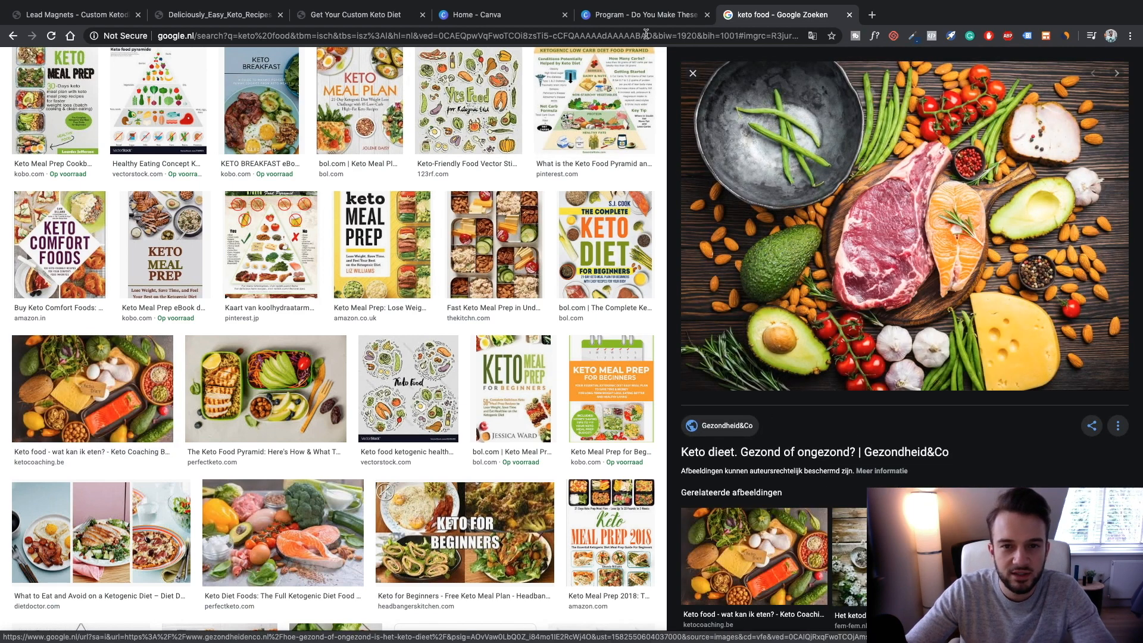
click(631, 17)
click(636, 290)
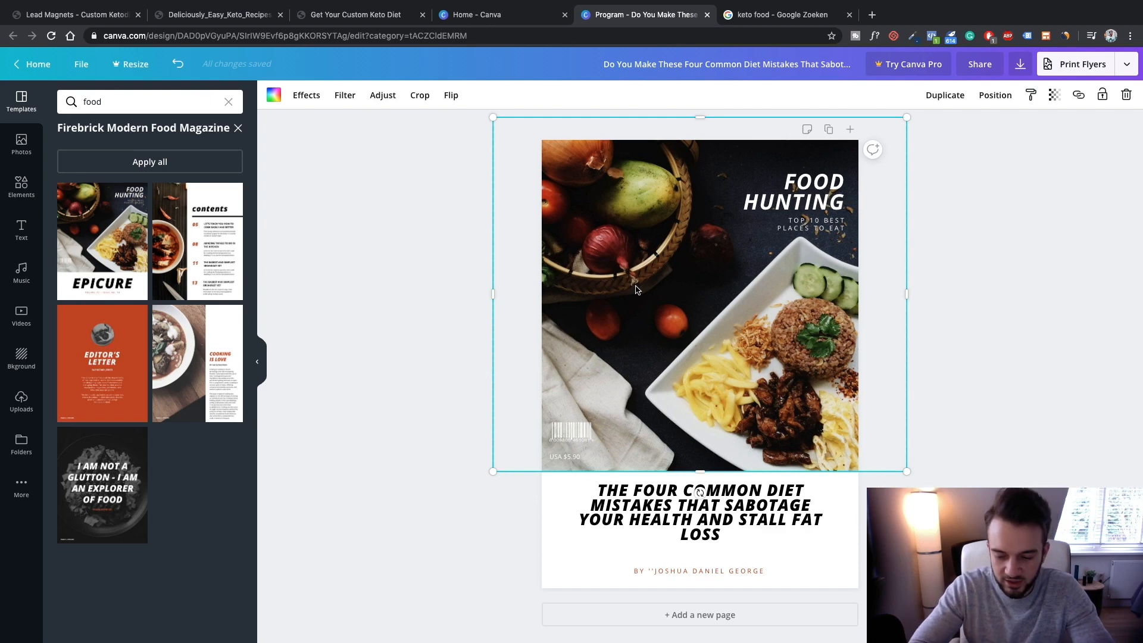
key(ctrl+v)
drag(629, 272, 647, 261)
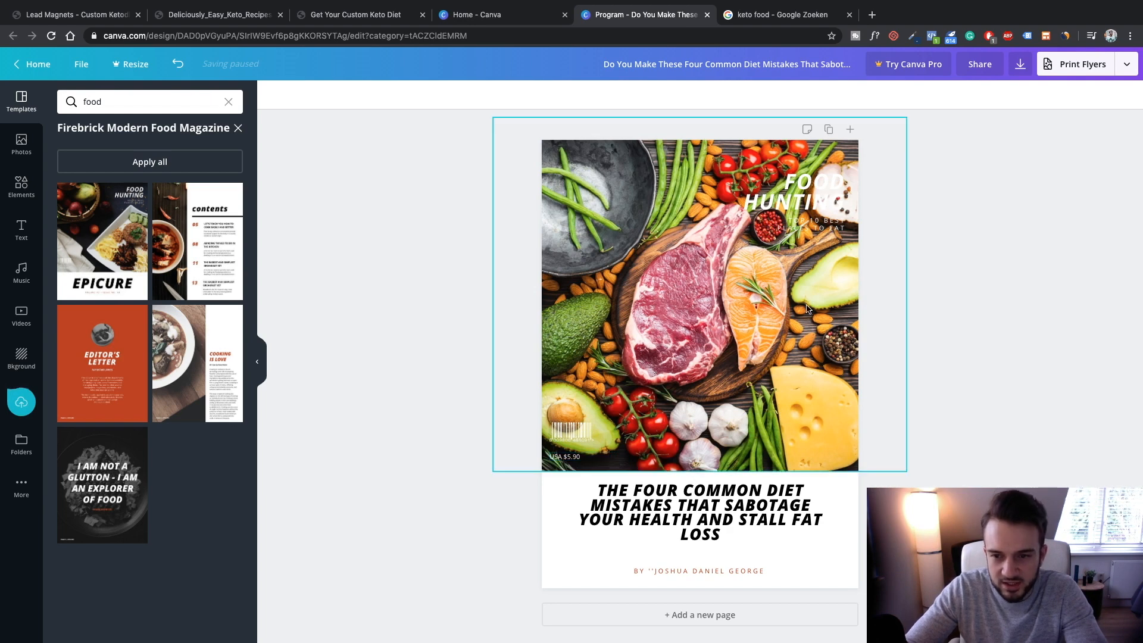
Try black on the FOOD HUNTING title text, then restore it to white
click(808, 177)
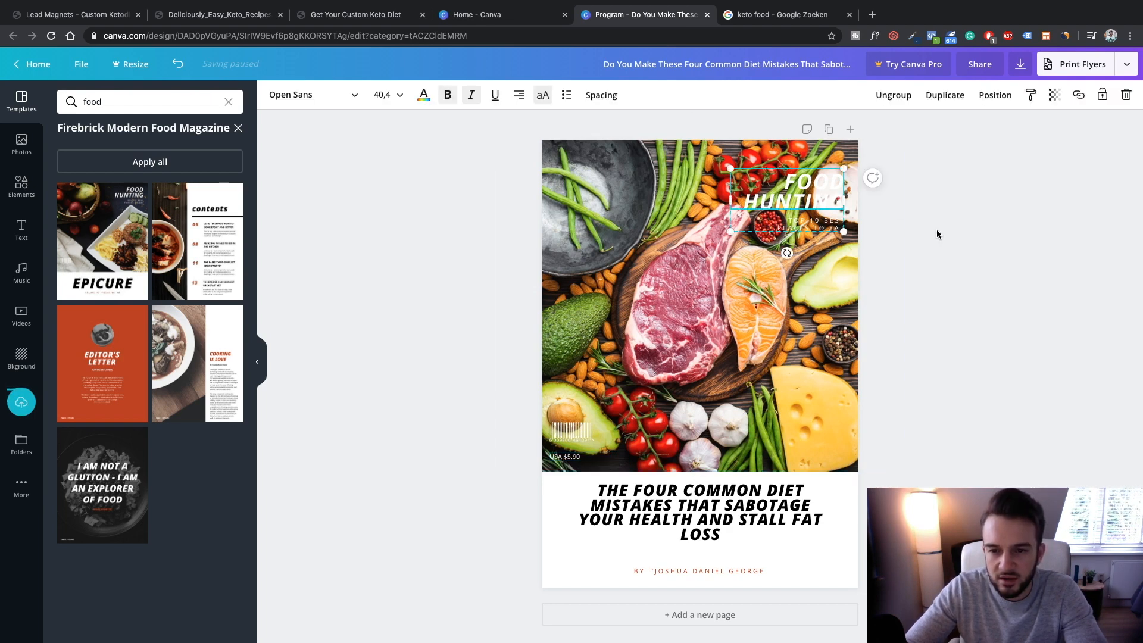
click(425, 96)
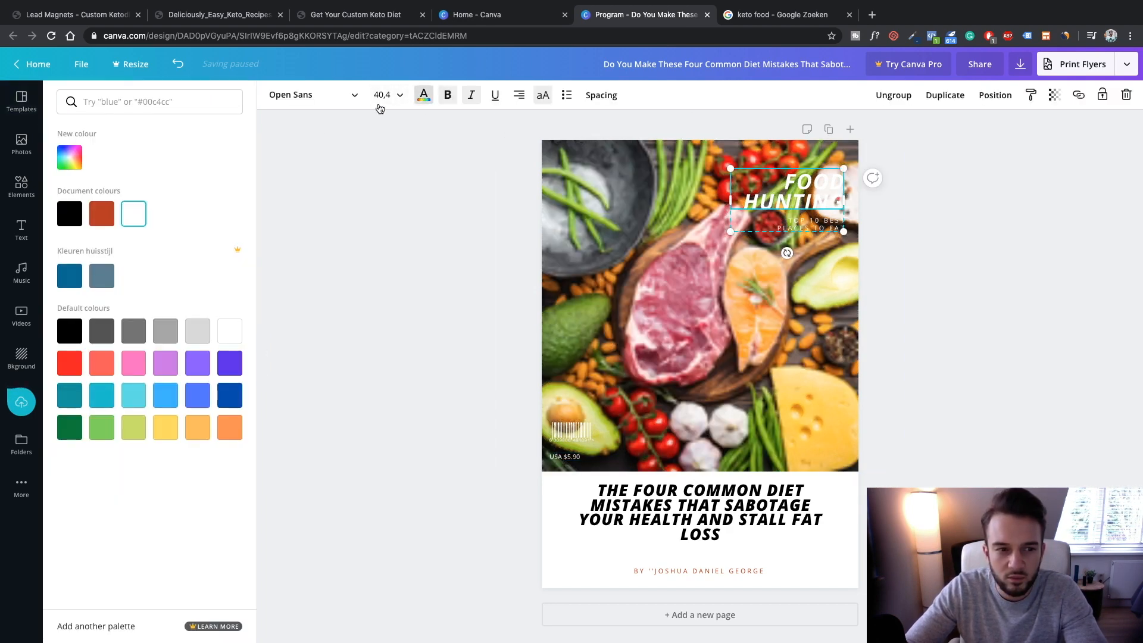
click(77, 212)
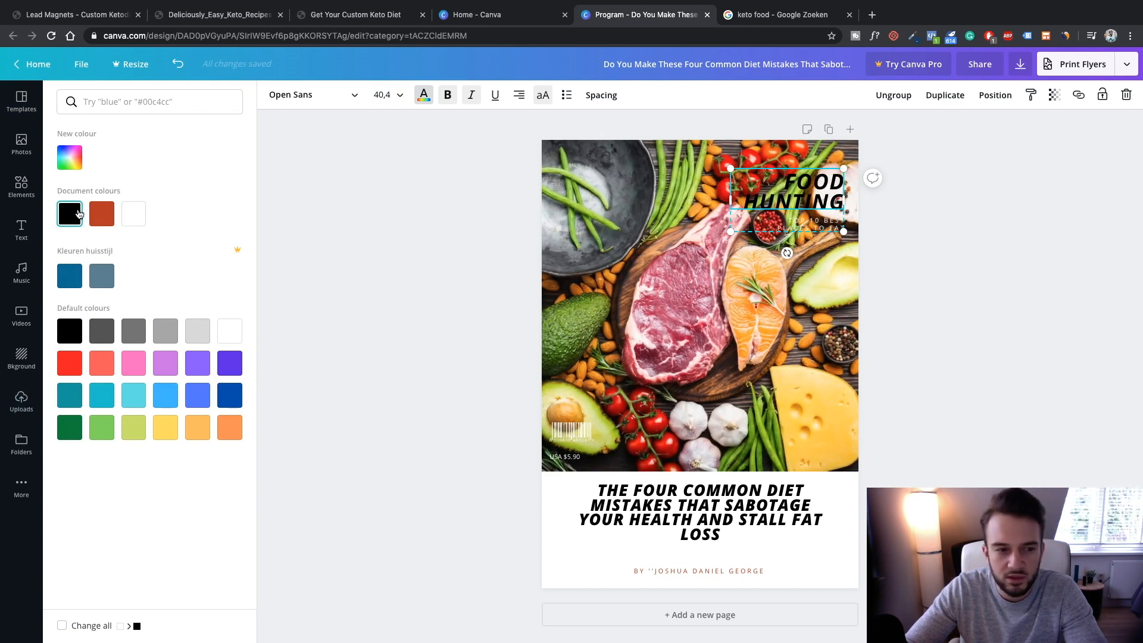
click(131, 217)
click(326, 223)
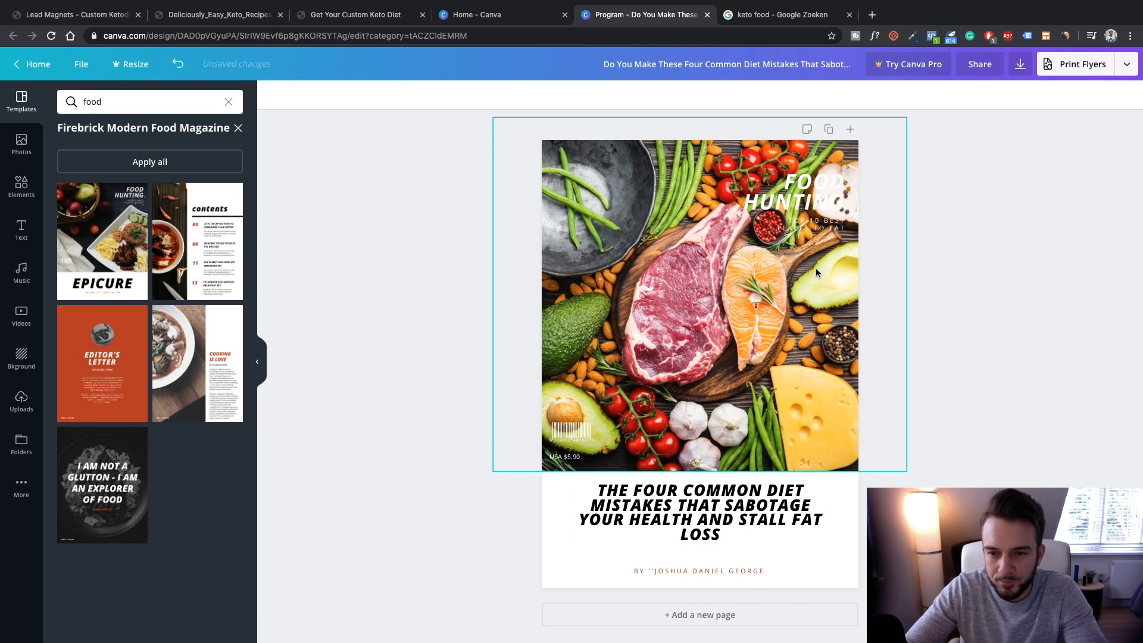
Delete the 'TOP 10 BEST PLACES TO EAT' text box from the cover photo
click(806, 228)
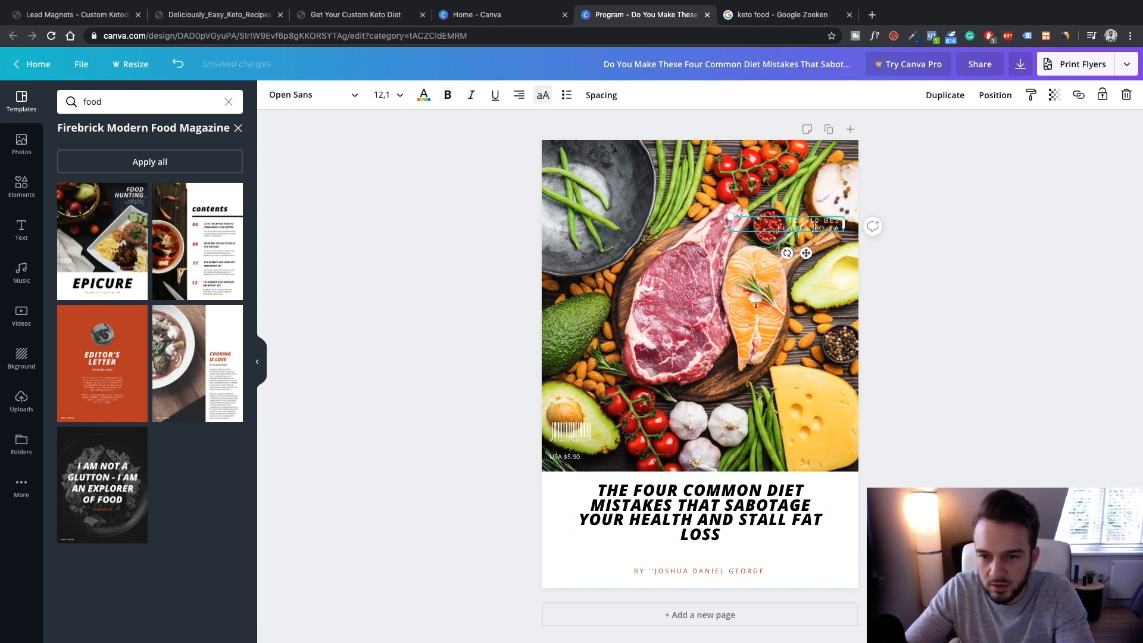
key(Delete)
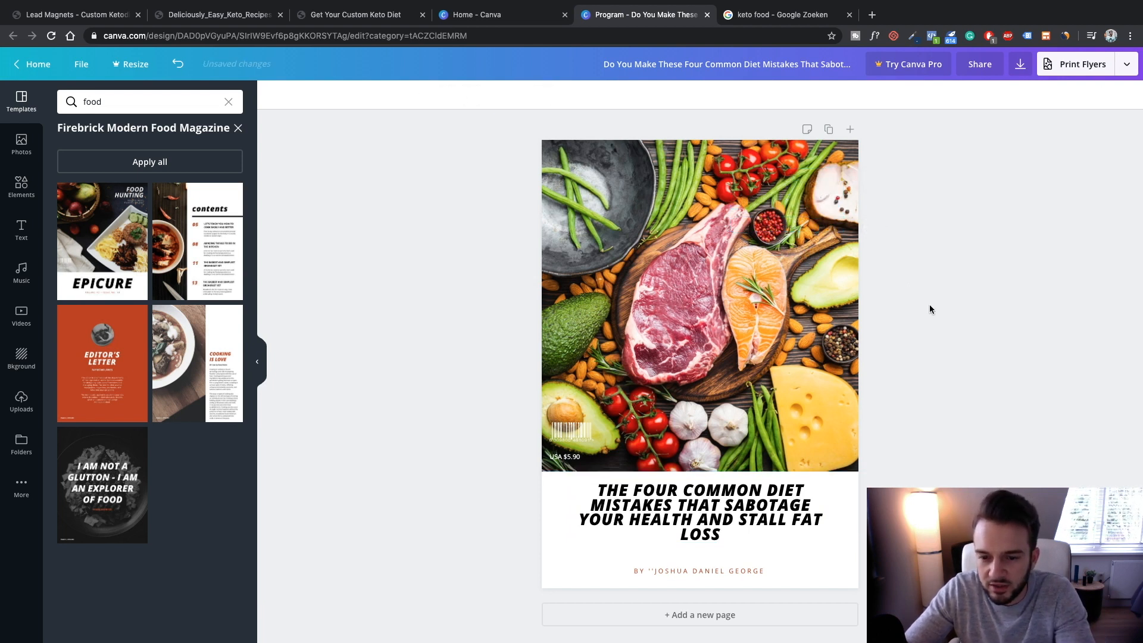
click(748, 445)
click(904, 531)
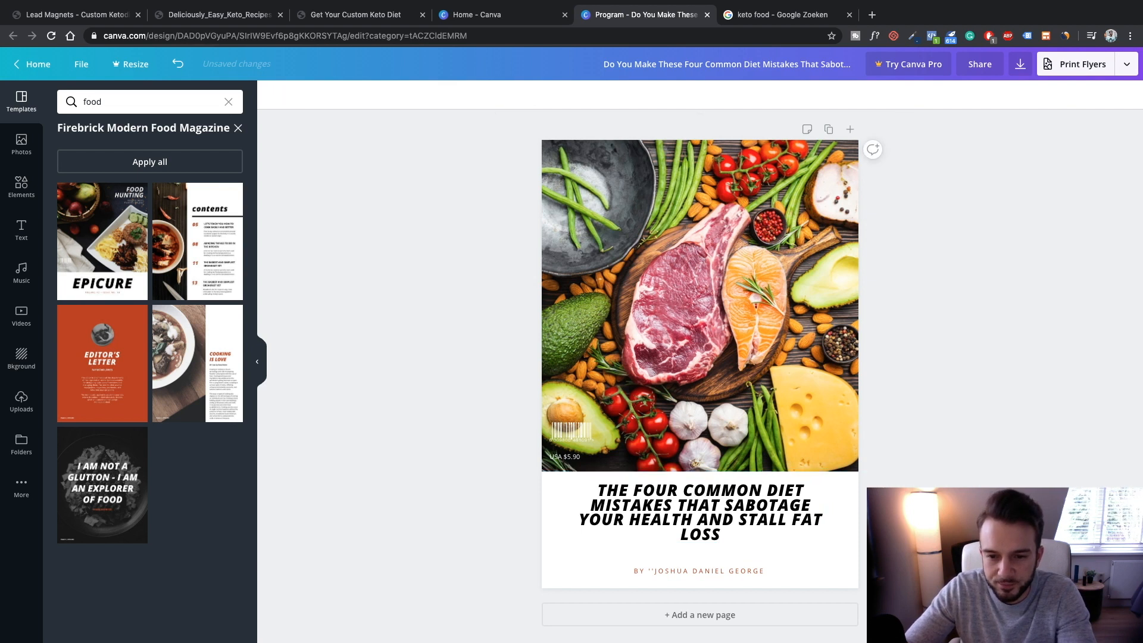
click(571, 501)
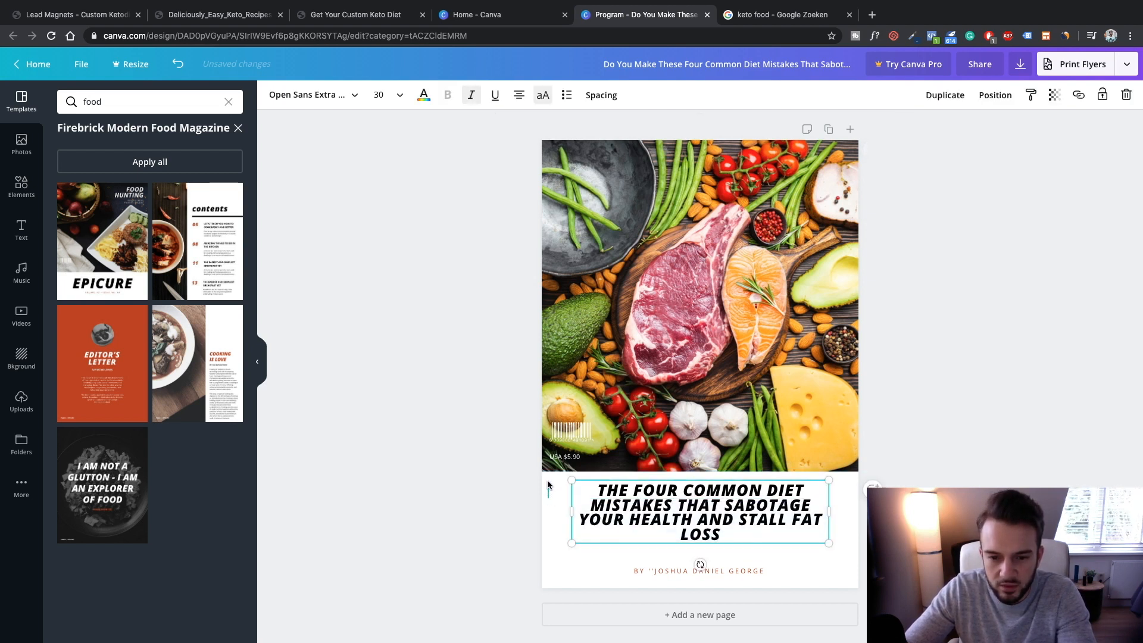
click(548, 485)
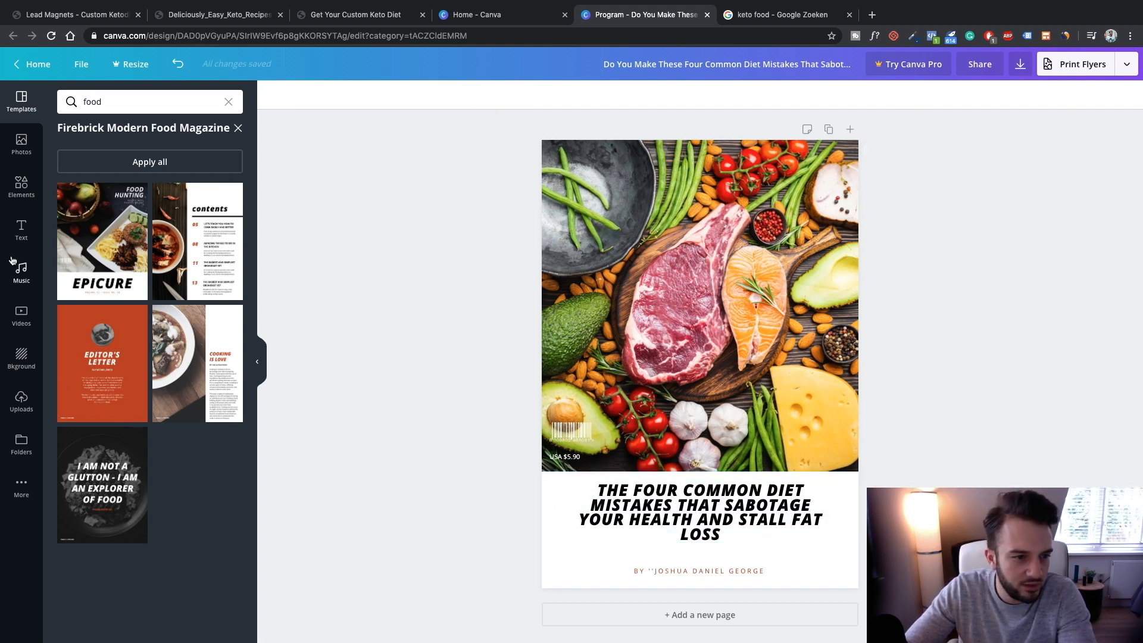
click(22, 225)
Add a square shape and make it a white banner across the photo's top
click(21, 186)
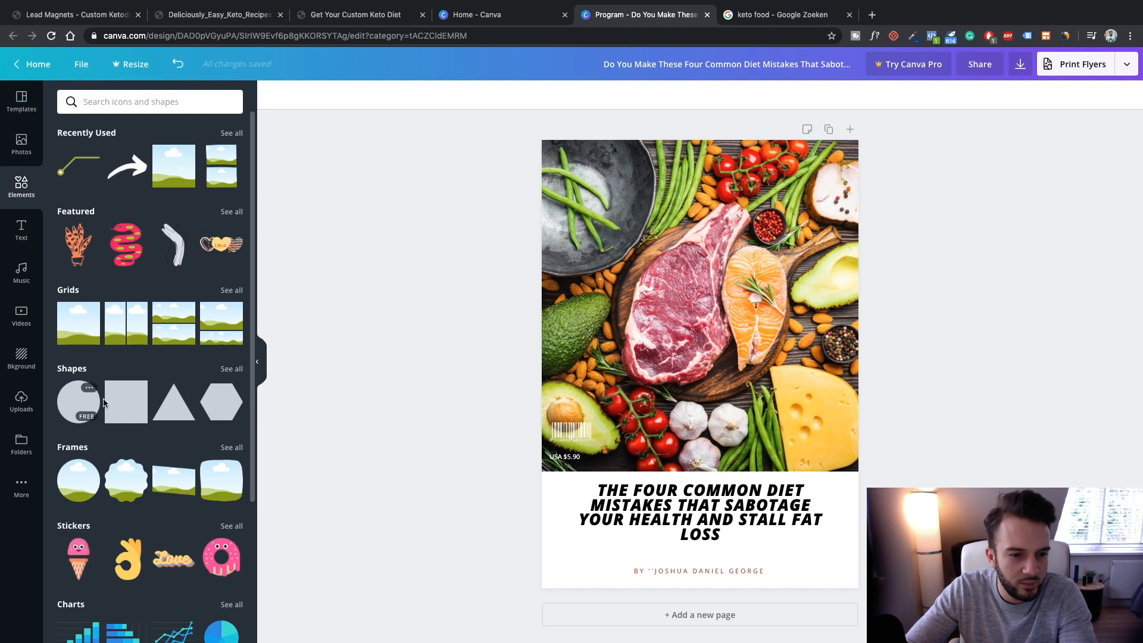
click(123, 404)
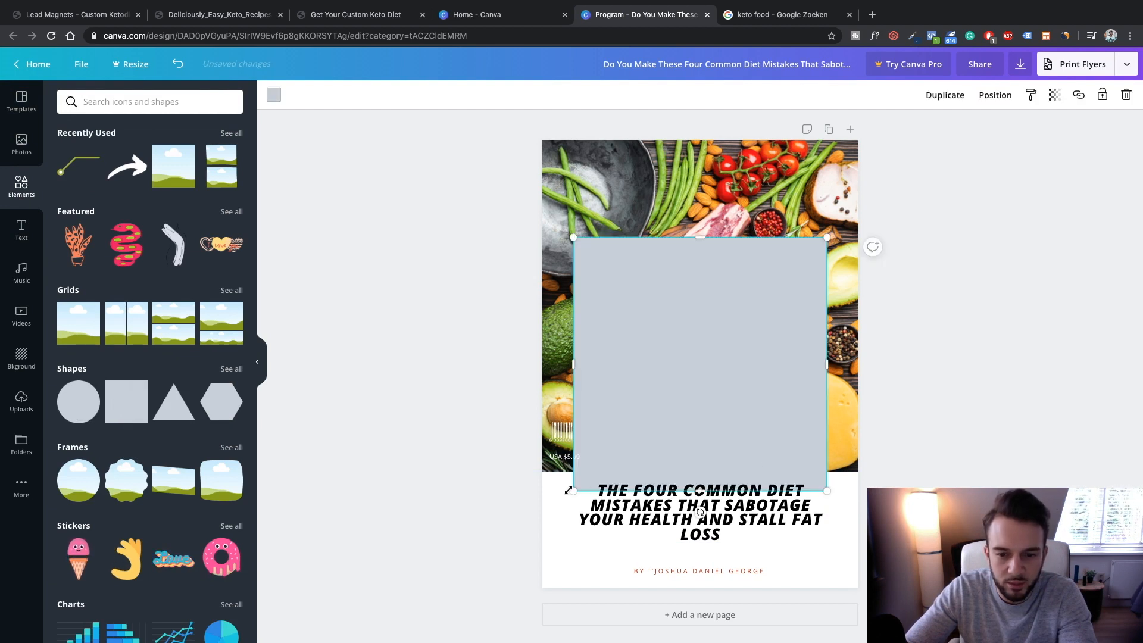
drag(588, 471, 733, 337)
drag(727, 287, 587, 278)
drag(665, 289, 674, 233)
drag(588, 225, 570, 225)
drag(827, 225, 837, 225)
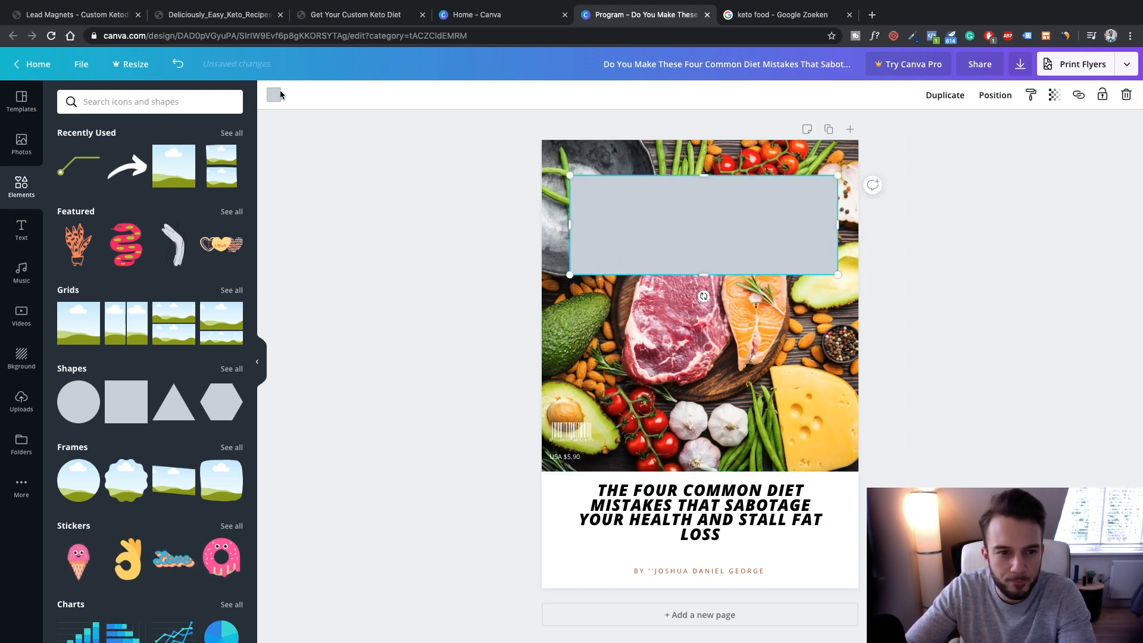
click(274, 95)
click(232, 335)
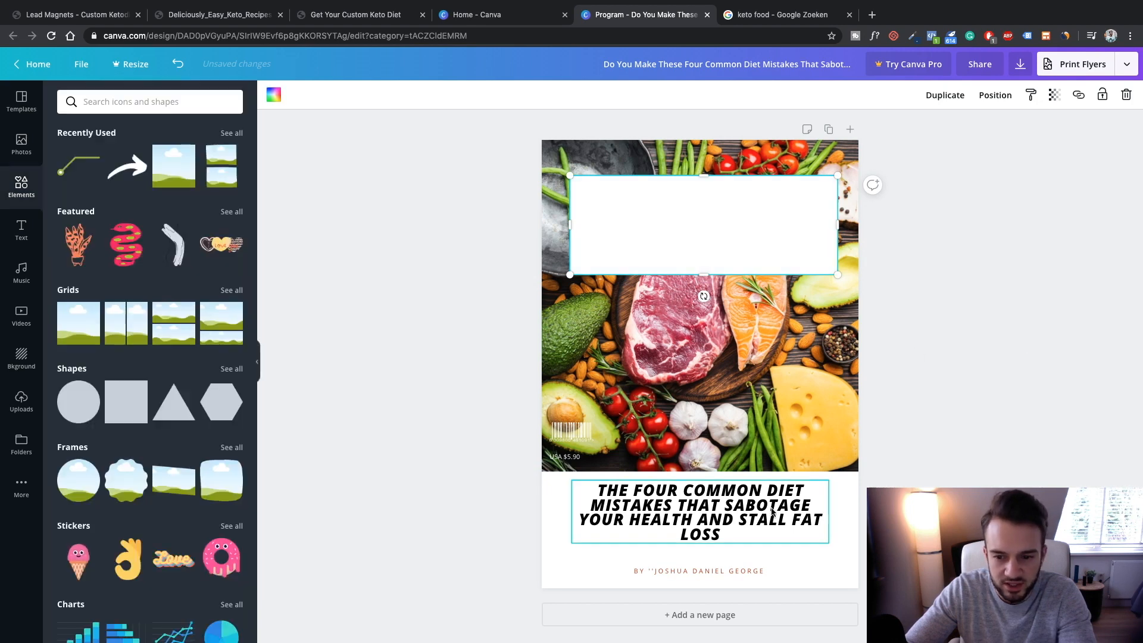
Duplicate the cover title into the white banner, trim the banner, and delete the original title
click(729, 520)
key(ctrl+d)
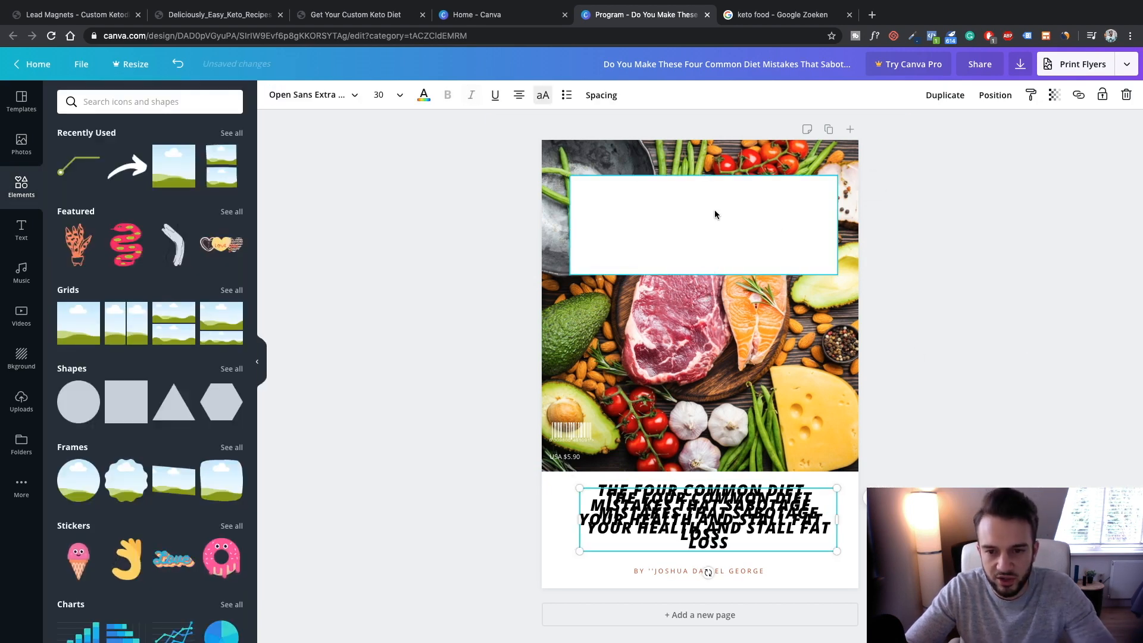
drag(750, 532, 743, 226)
click(729, 261)
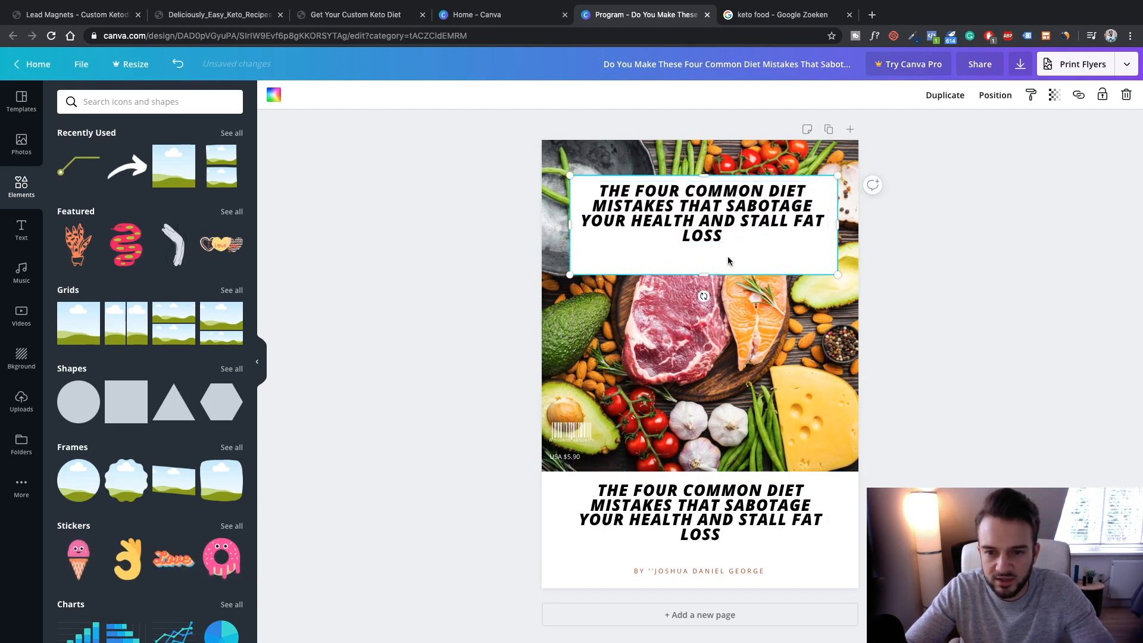
drag(707, 272, 739, 249)
click(970, 293)
click(798, 509)
key(Delete)
click(795, 531)
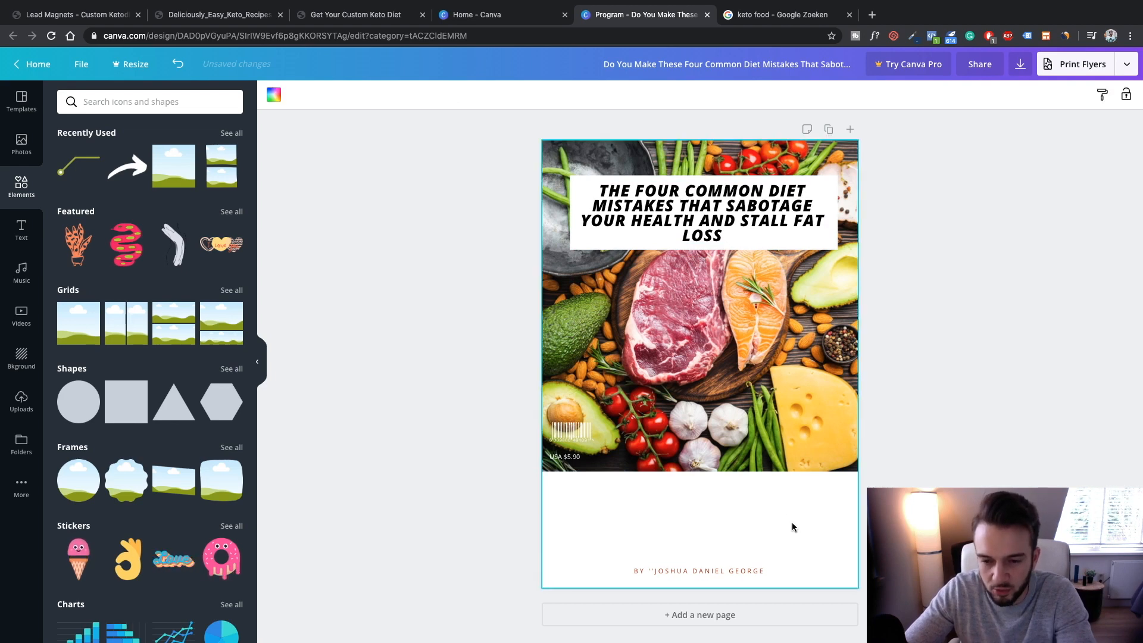
Stretch the food photo further down the cover
drag(701, 471, 706, 538)
key(super+z)
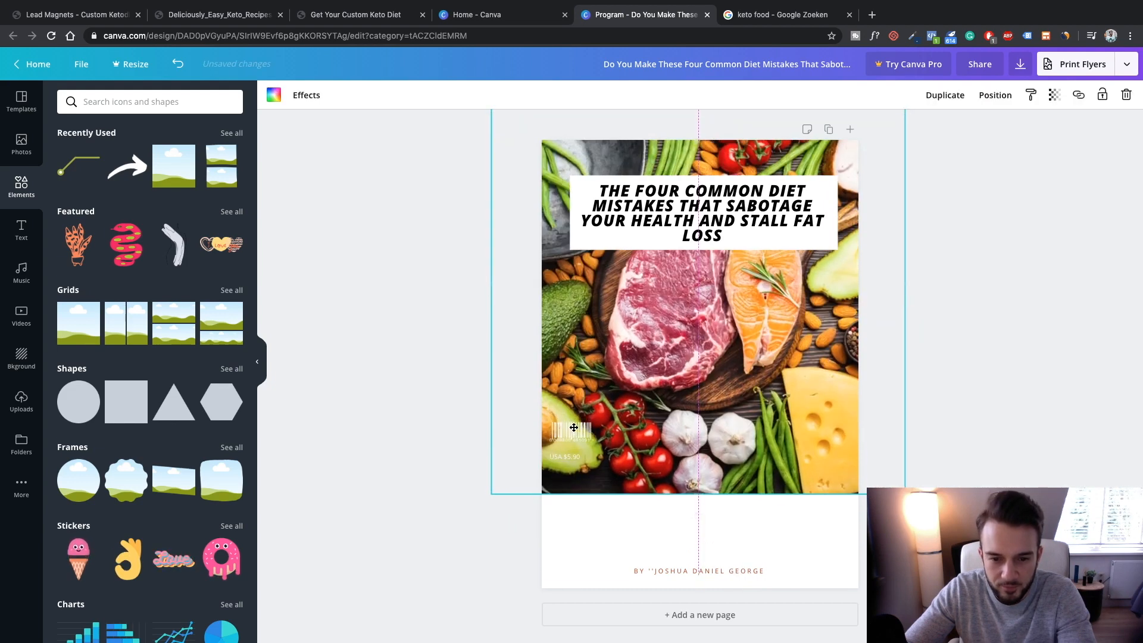
key(super+z)
key(super+shift+z)
key(super+shift+z)
Move the barcode and USA $5.90 price to the photo's bottom-left, then duplicate the cover page
click(562, 433)
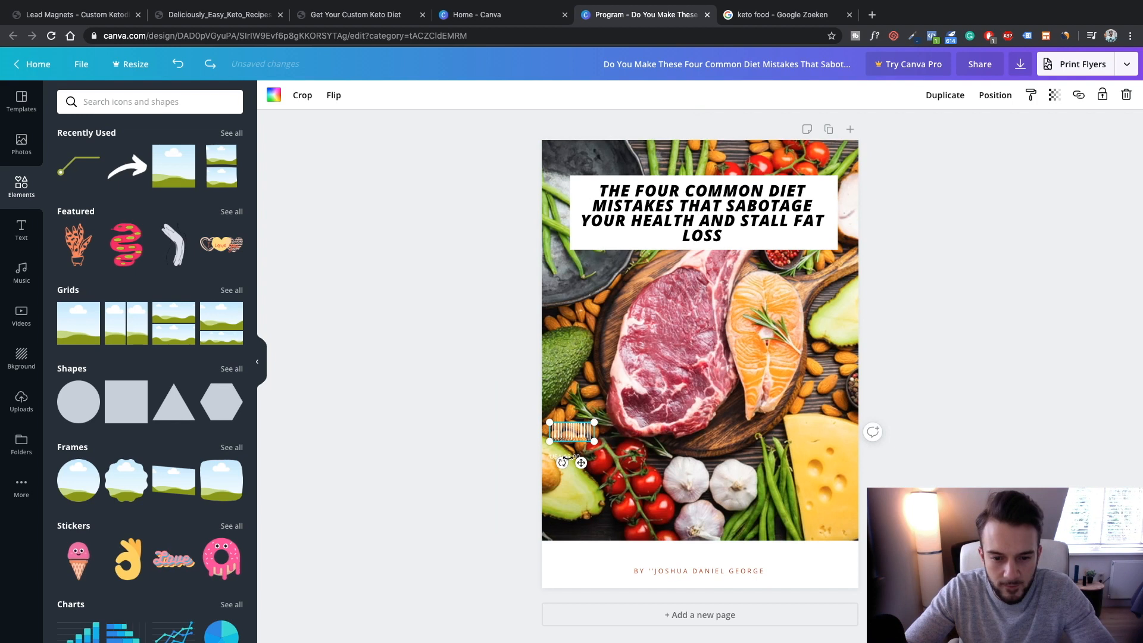
click(538, 457)
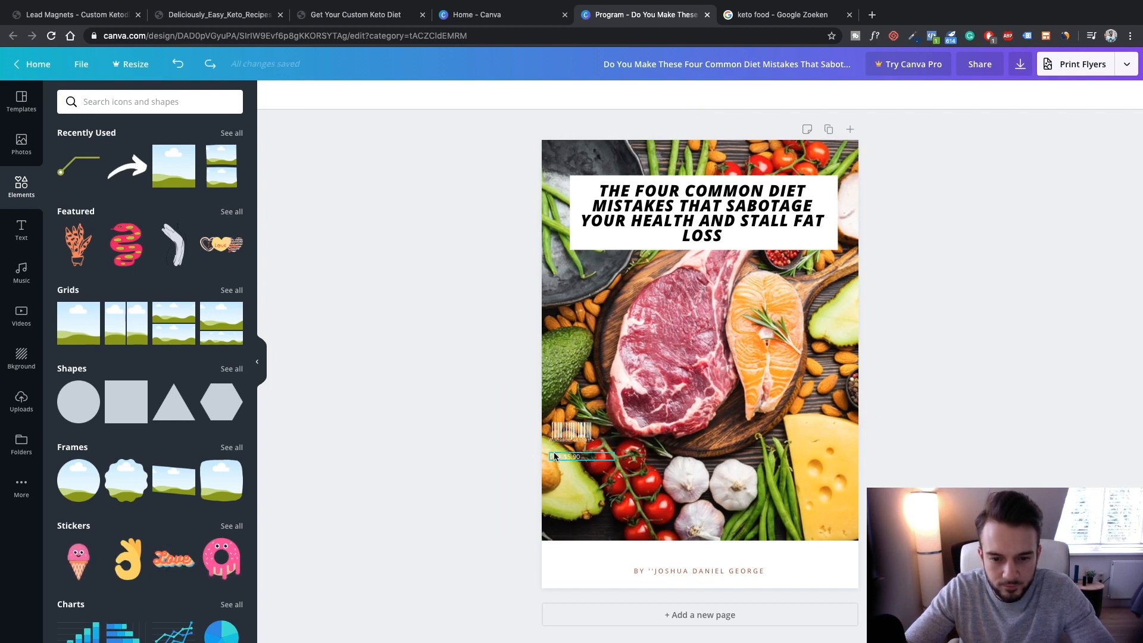
click(567, 454)
shift+click(566, 430)
drag(566, 428, 564, 499)
click(505, 488)
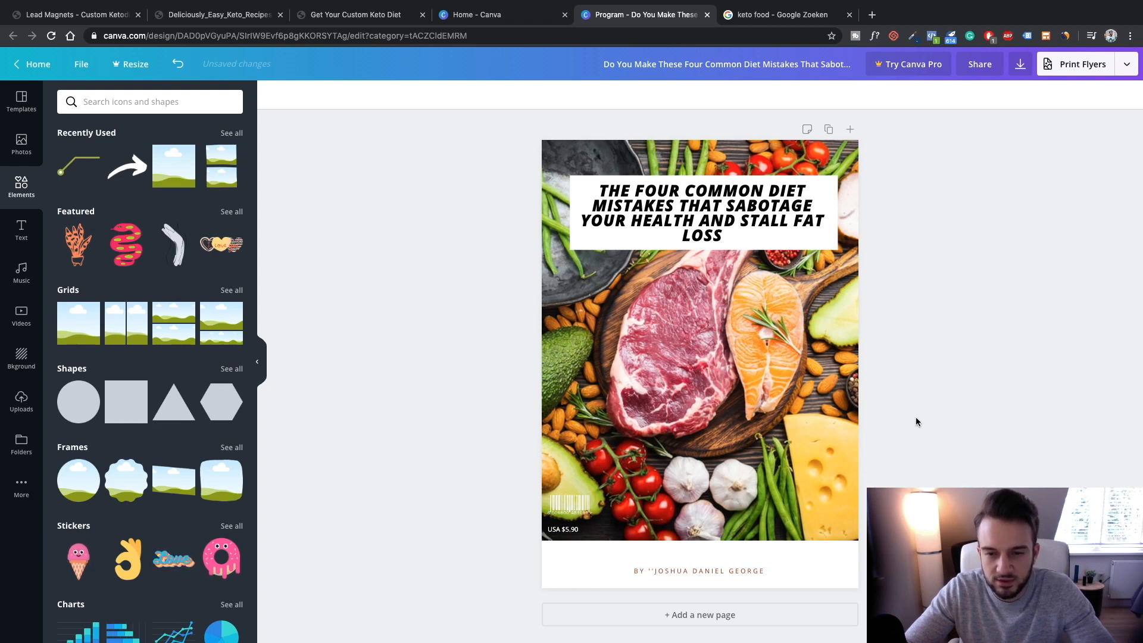
scroll(790, 147, down, 1)
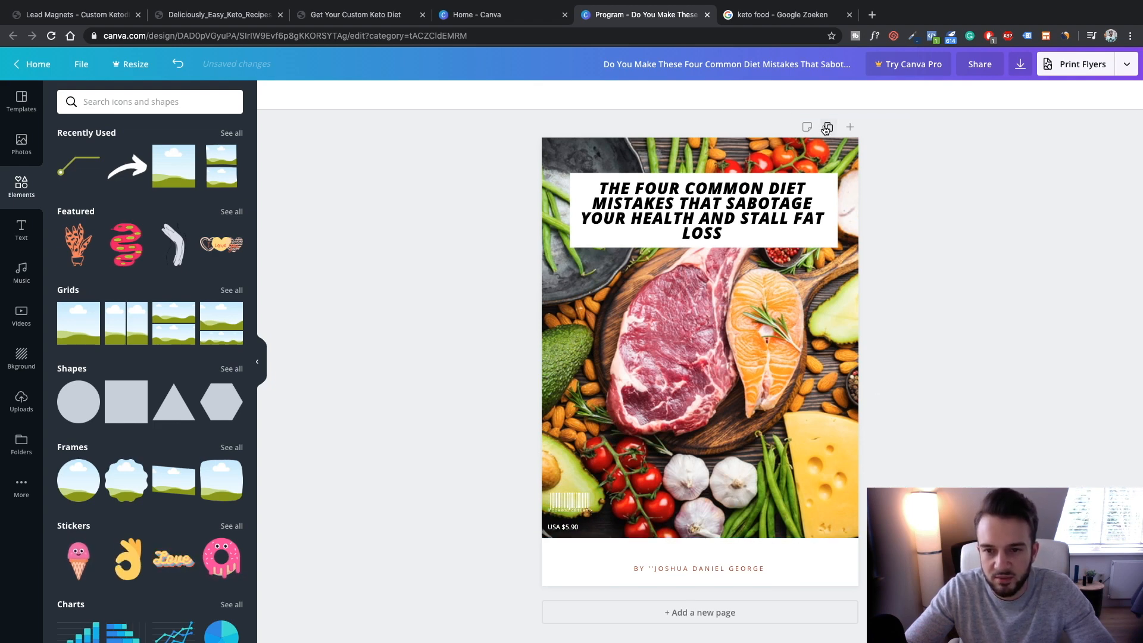
click(733, 311)
Replace the duplicated page with a new page using the Firebrick Modern Food Magazine contents layout
key(Delete)
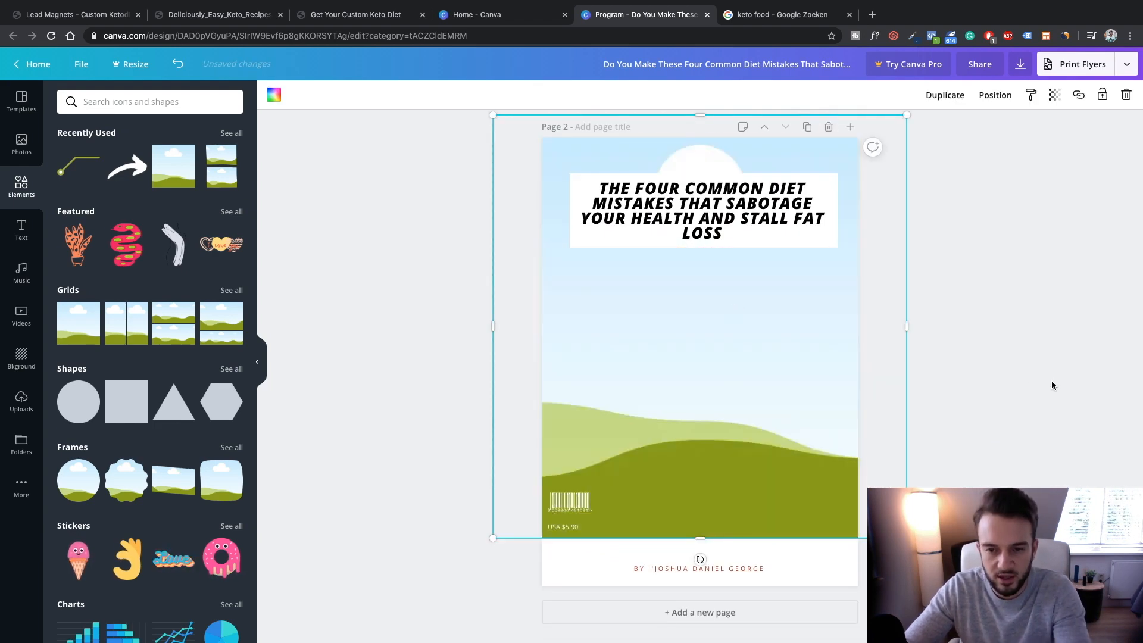
click(1055, 386)
click(829, 128)
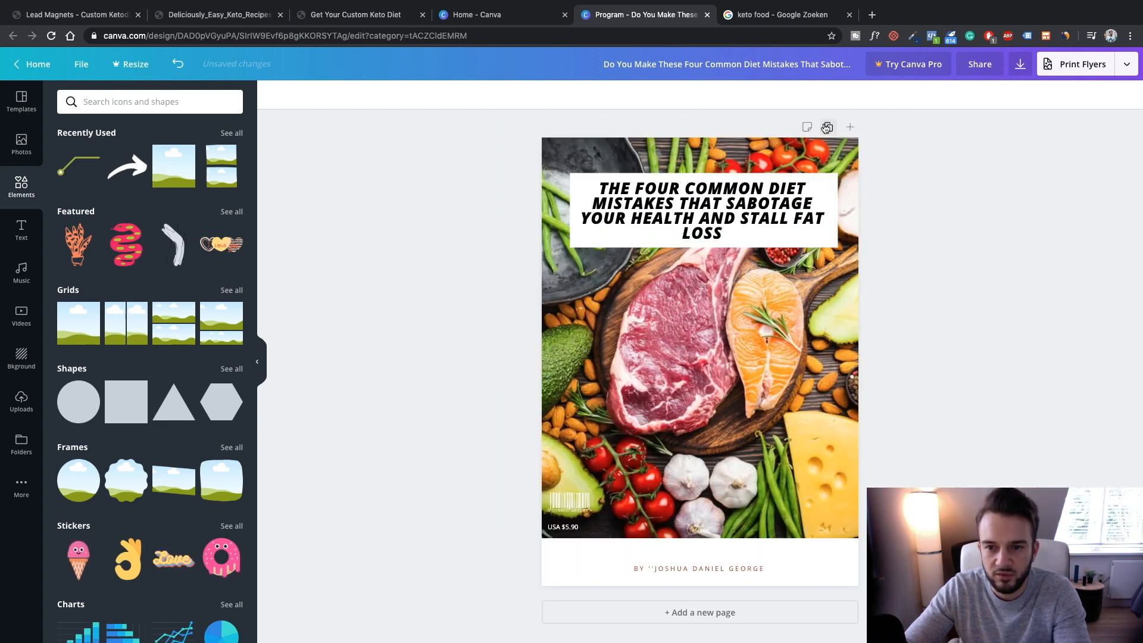
click(727, 612)
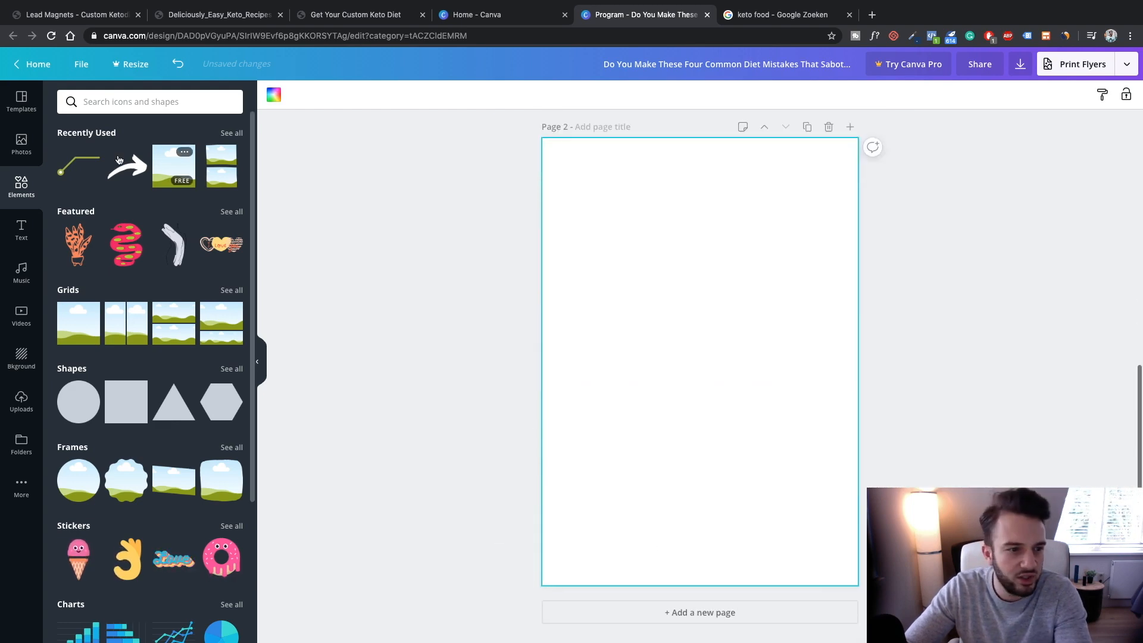
click(22, 102)
click(173, 262)
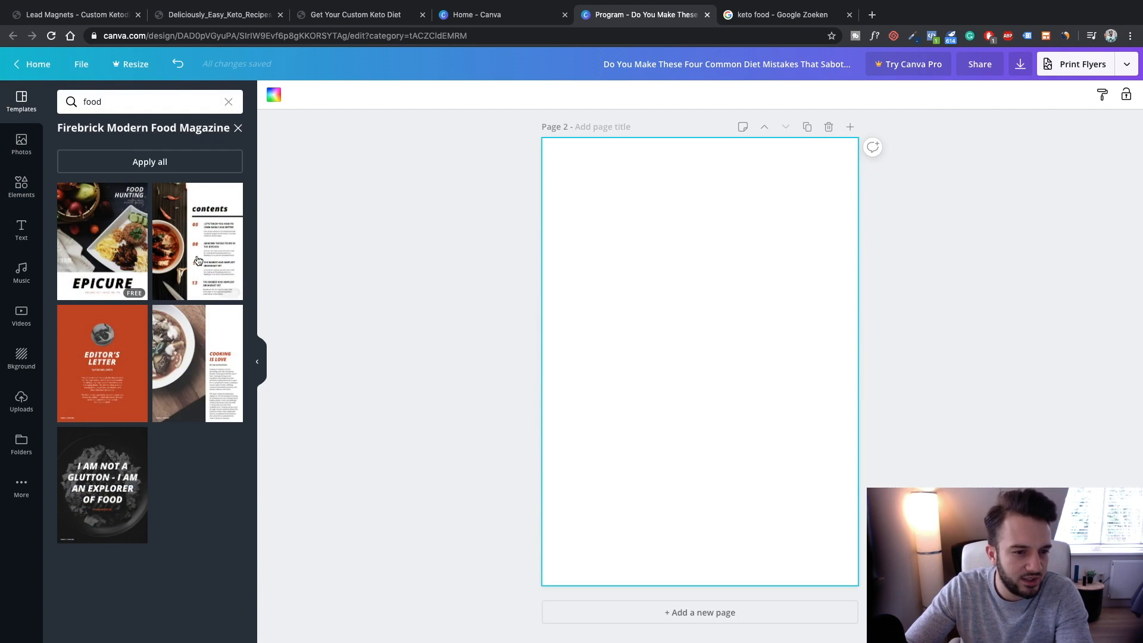
click(192, 252)
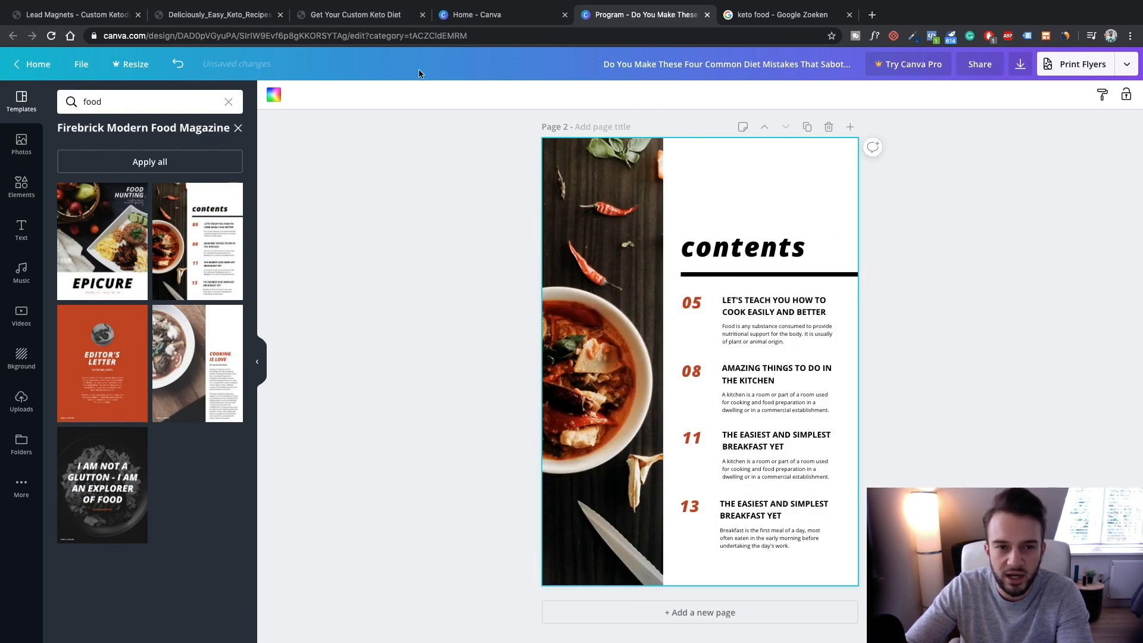
Select the Mistake #1 heading and subtitle on the Custom Keto Diet page
click(352, 16)
scroll(435, 200, down, 2)
scroll(435, 200, down, 2)
drag(241, 329, 567, 372)
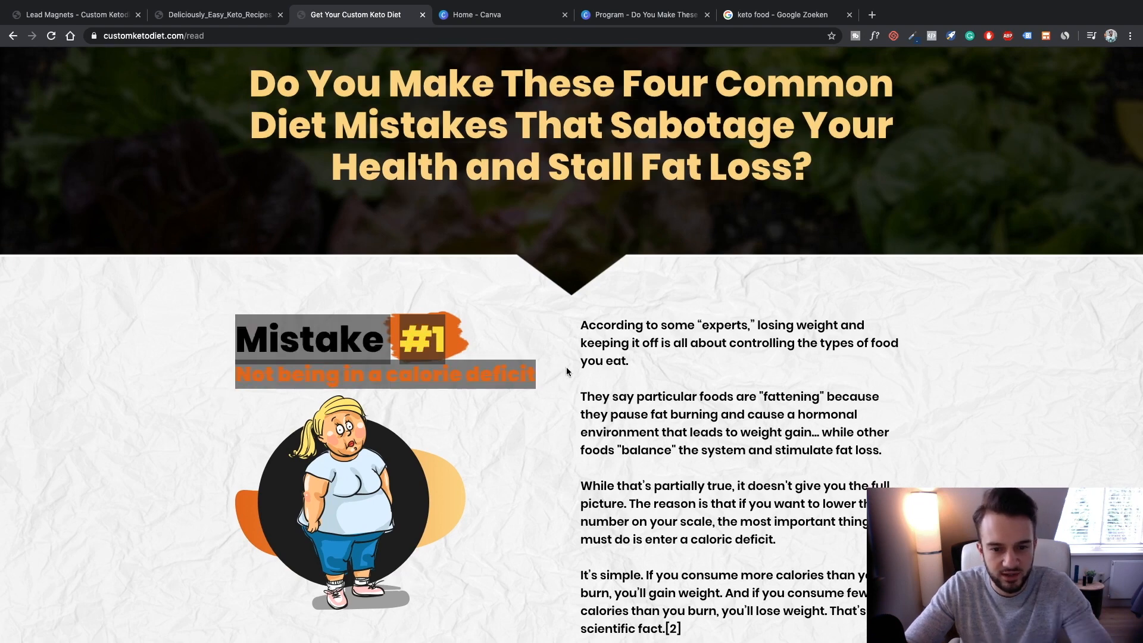
Paste Mistake #1 into contents entry 05 and select the Mistake #2 heading in the article
click(646, 17)
click(780, 312)
text(MISTAKE #1NOT BEING IN A CALORIE DEFICIT)
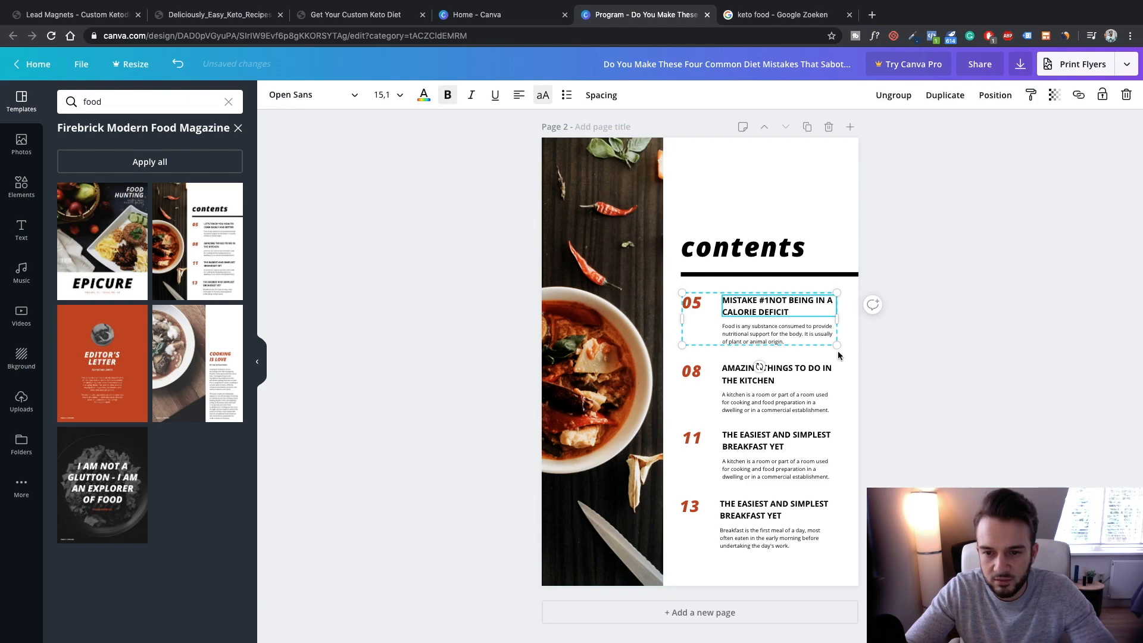
click(351, 14)
scroll(505, 298, down, 3)
scroll(505, 294, down, 15)
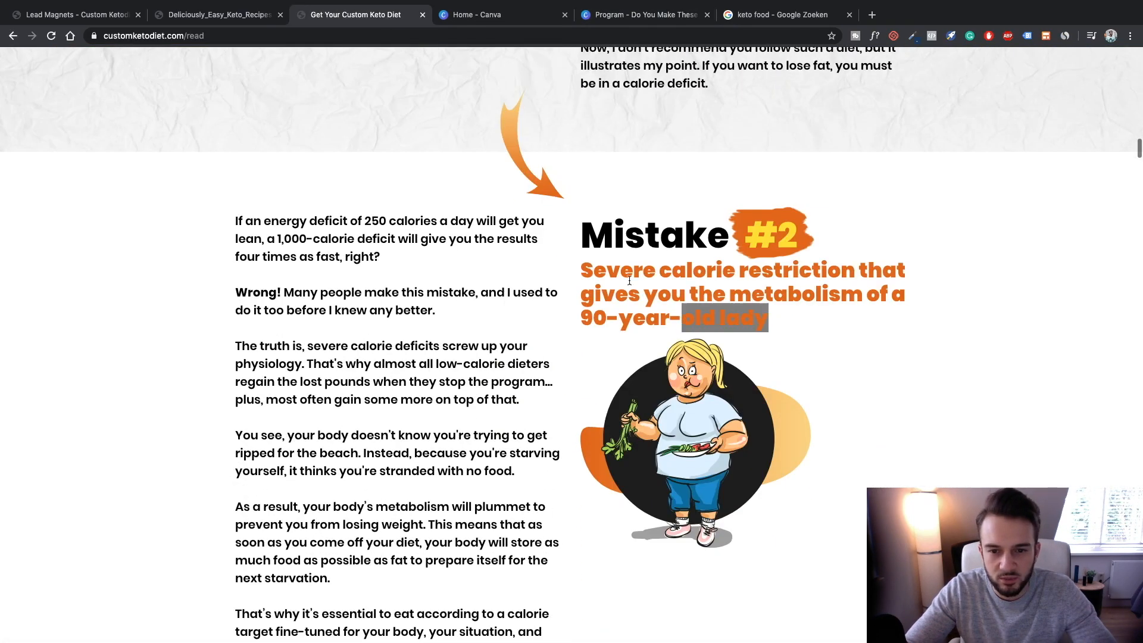
triple_click(786, 326)
scroll(785, 322, up, 1)
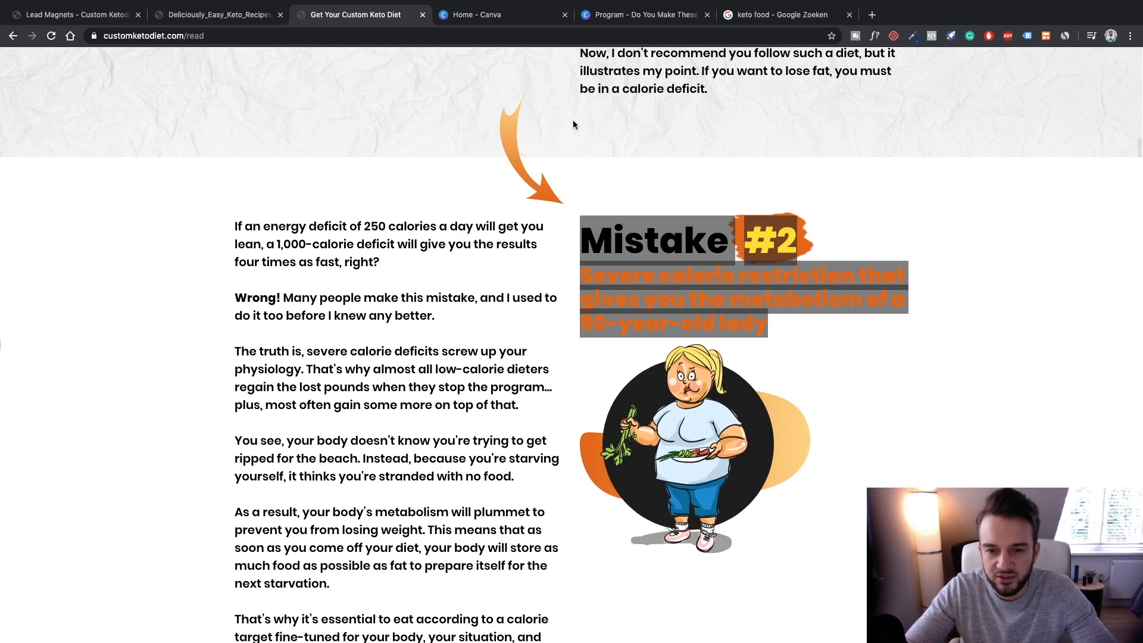
Realign contents entry 08 and delete the overlapping body text beneath it
click(456, 20)
drag(612, 17, 515, 18)
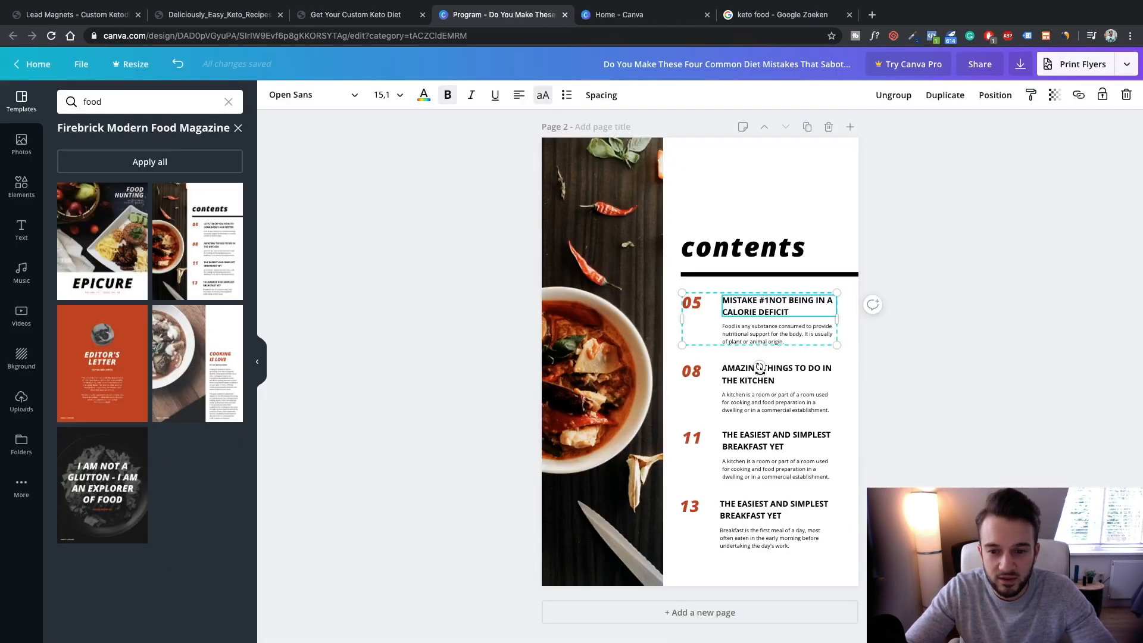
drag(745, 378, 740, 378)
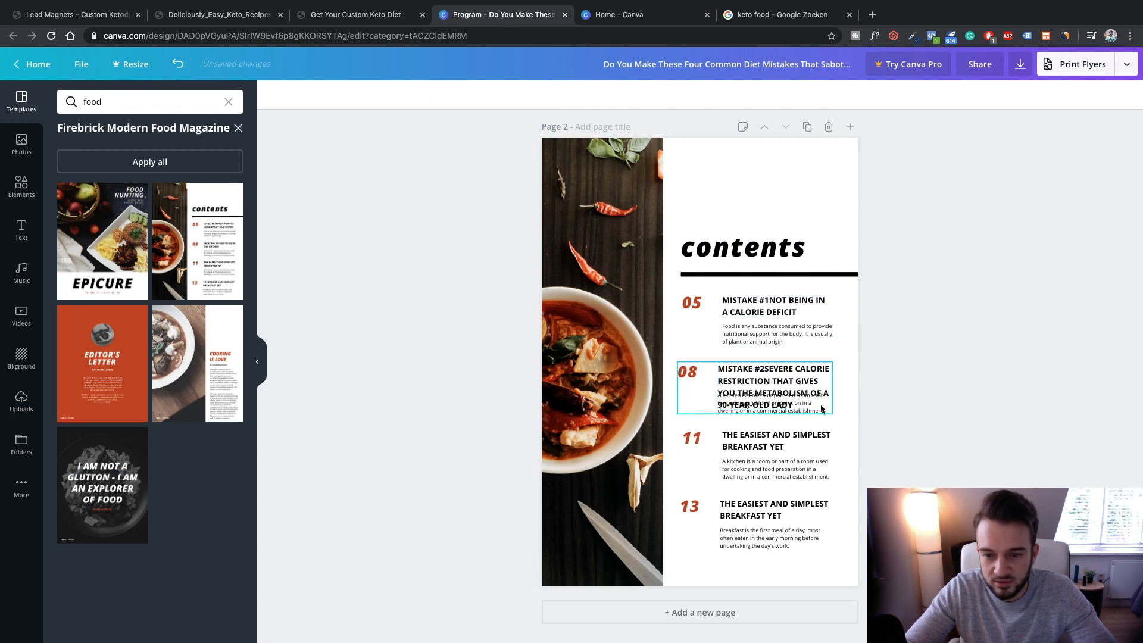
drag(772, 376, 777, 370)
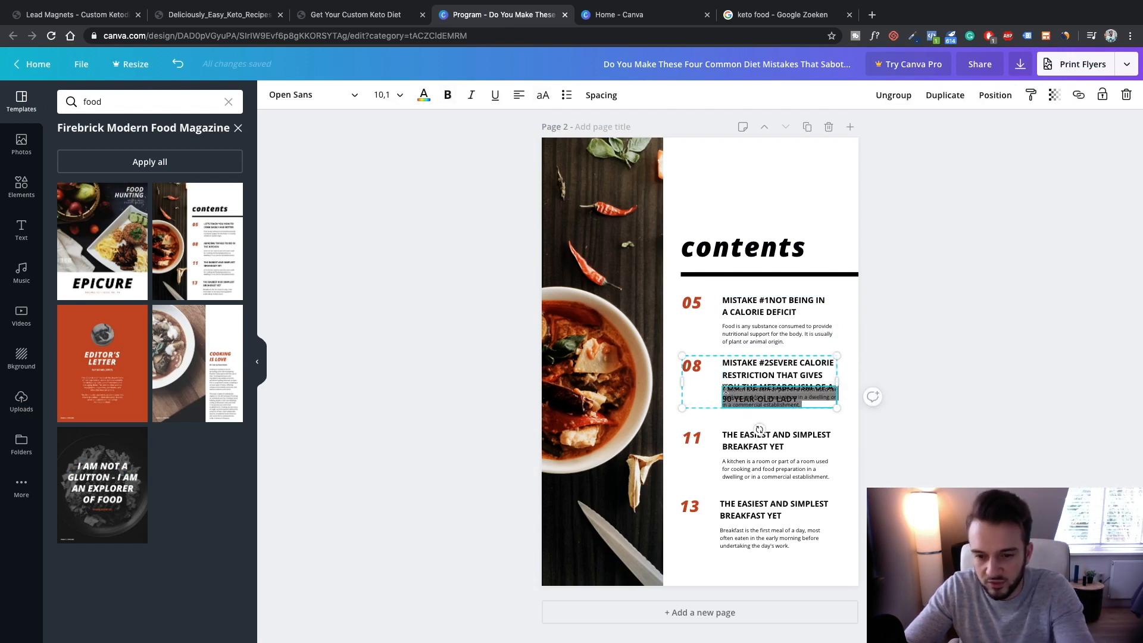
key(Delete)
click(988, 435)
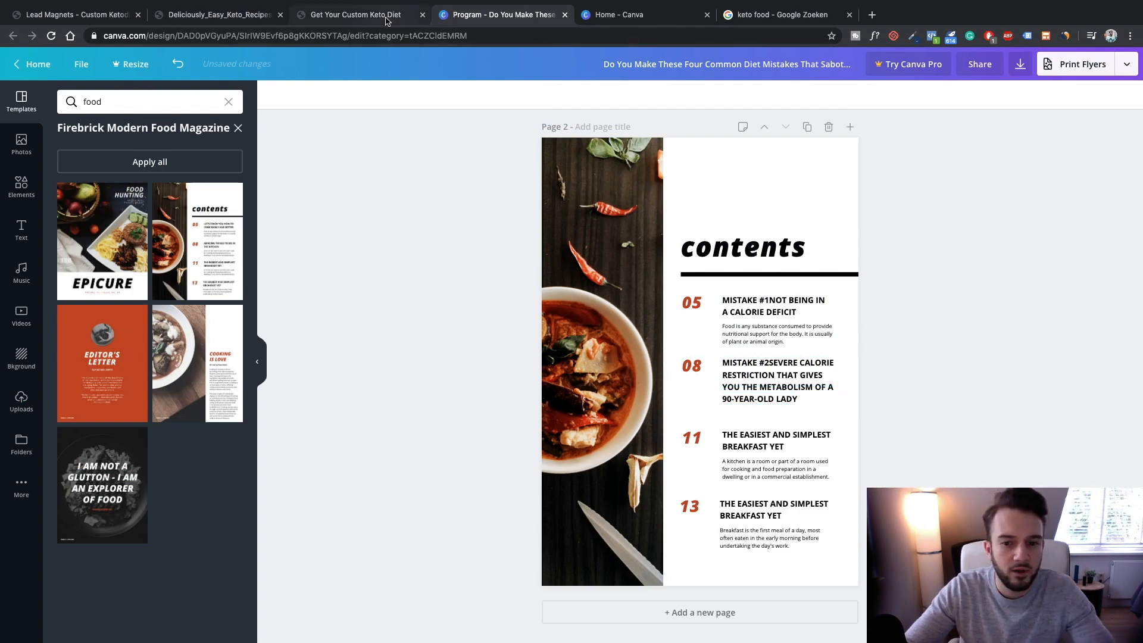
Replace item 11's heading with Mistake #3 and delete its description
click(356, 15)
scroll(616, 294, down, 10)
scroll(615, 294, down, 1)
drag(236, 83, 484, 155)
click(504, 14)
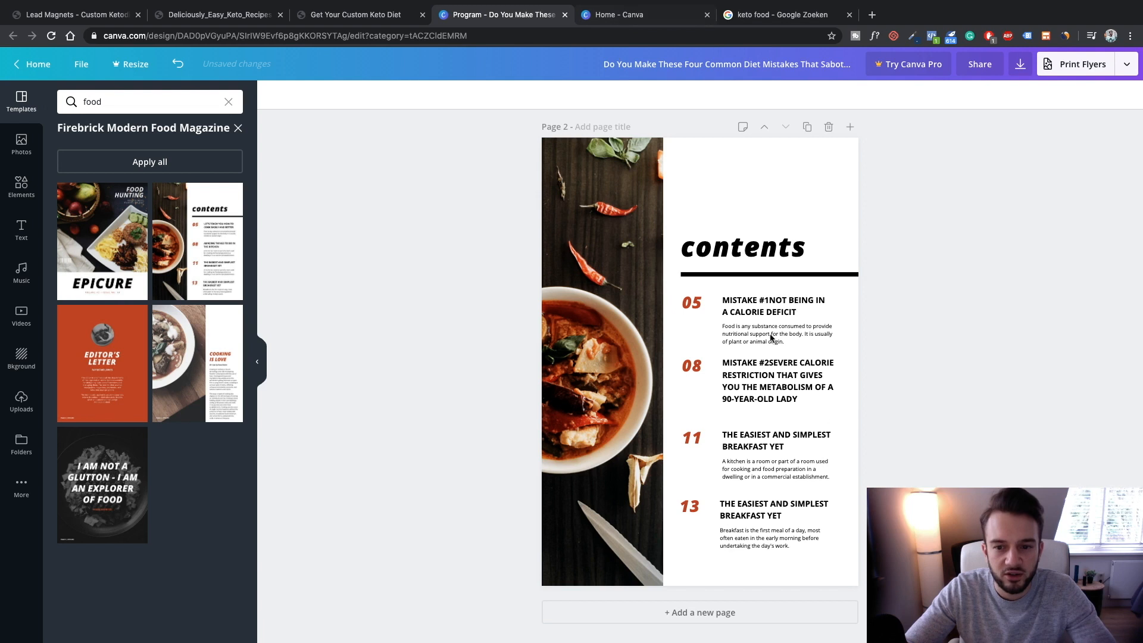
click(746, 439)
double_click(746, 439)
double_click(788, 467)
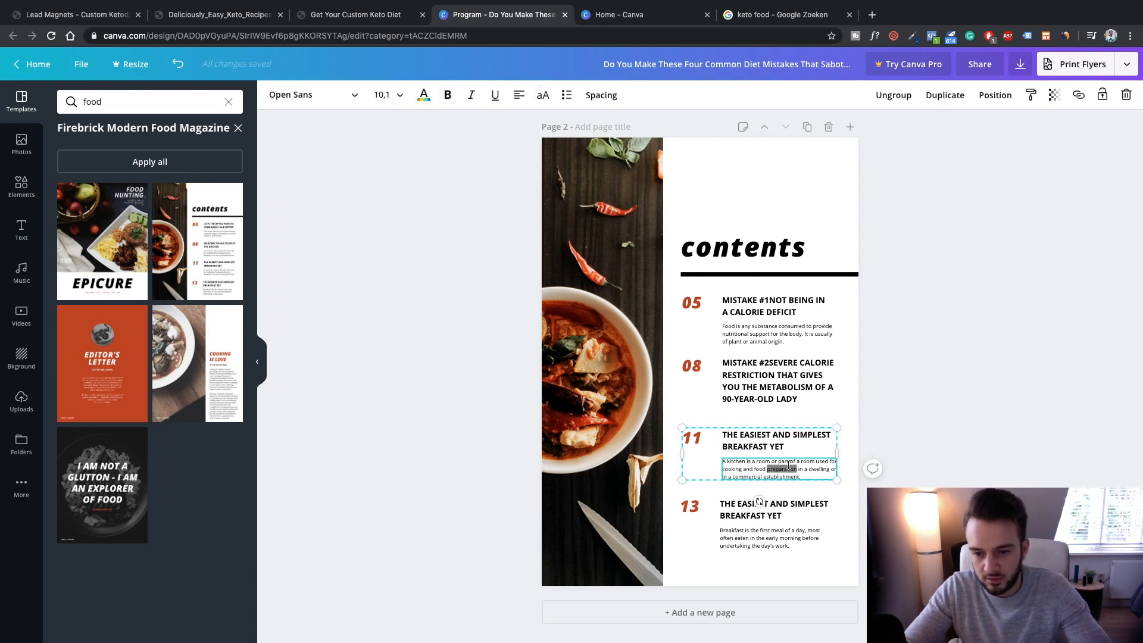
key(ctrl+a)
key(BackSpace)
triple_click(774, 440)
text(MISTAKE #3THINKING ALL CALORIES ARE CREATED EQUAL)
click(945, 440)
Select the Mistake #4 heading in the article and clear item 13's description
click(356, 14)
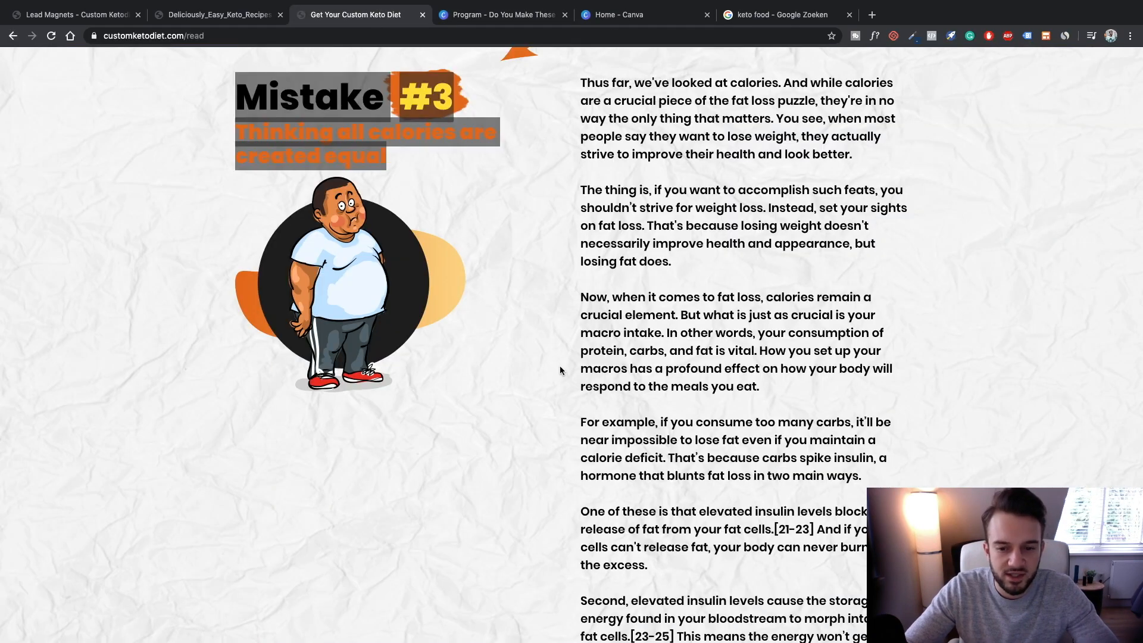
scroll(560, 365, down, 10)
drag(582, 265, 803, 319)
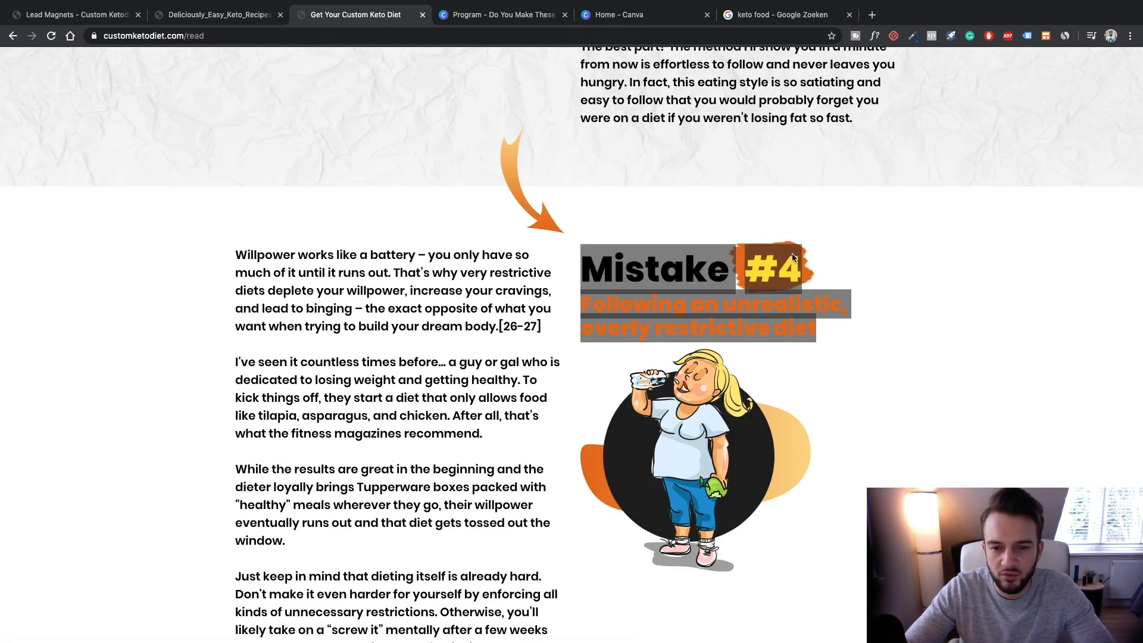
click(504, 15)
click(748, 532)
click(748, 532)
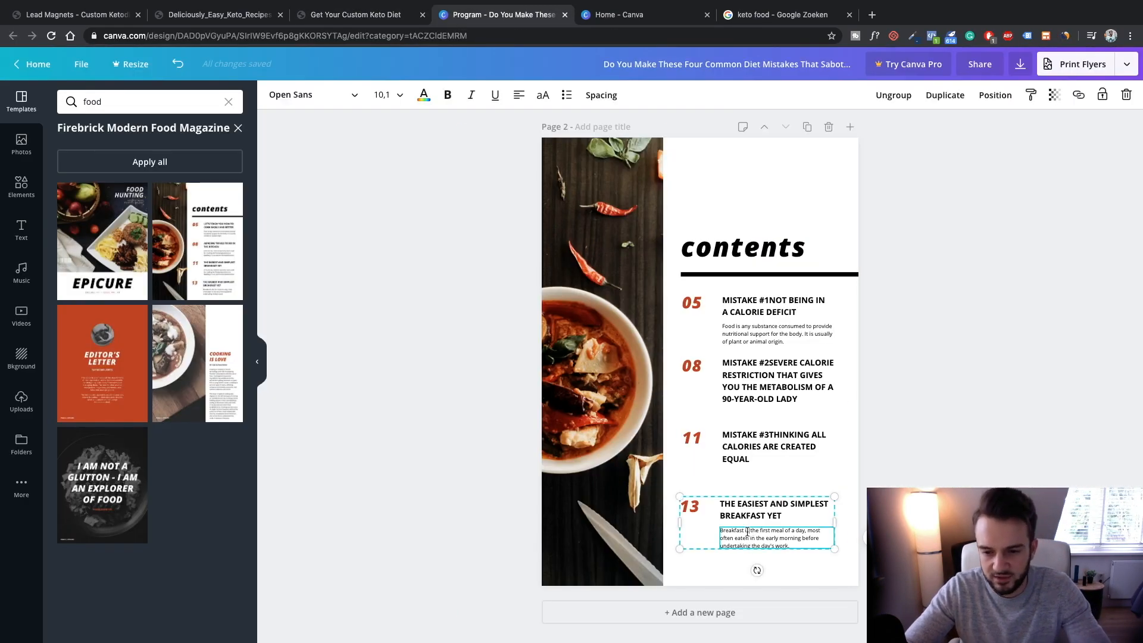
key(super+a)
key(BackSpace)
Paste Mistake #4 as item 13's bold heading and delete page 3's photo and list
click(743, 510)
key(super+a)
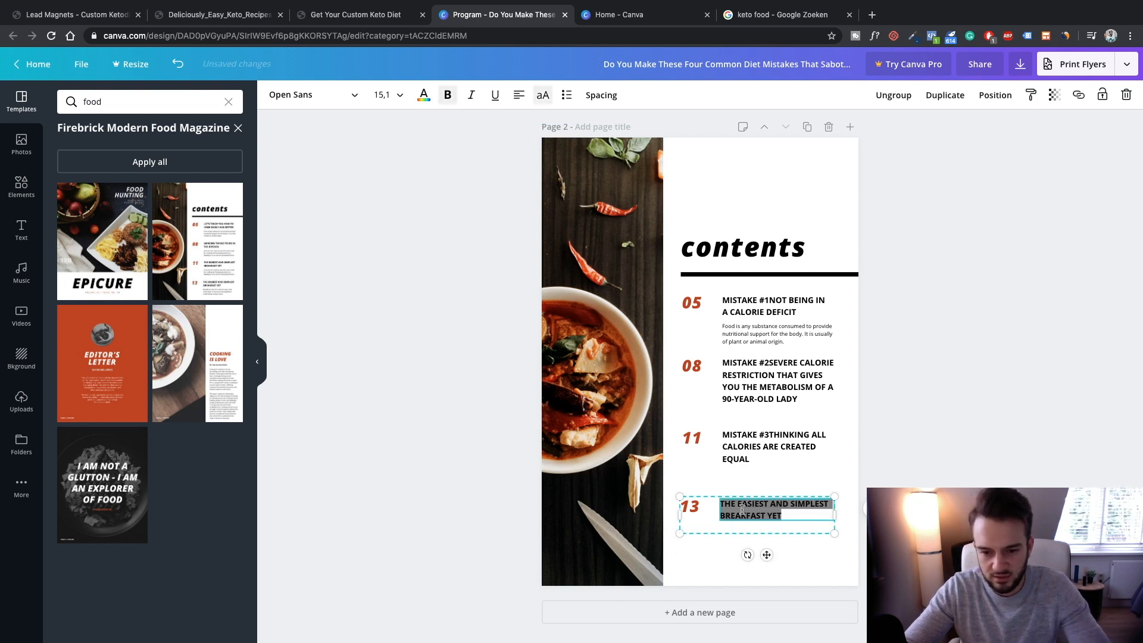
text(MISTAKE #4FOLLOWING AN UNREALISTIC, OVERLY RESTRICTIVE DIET)
key(super+a)
key(super+b)
key(Escape)
key(Escape)
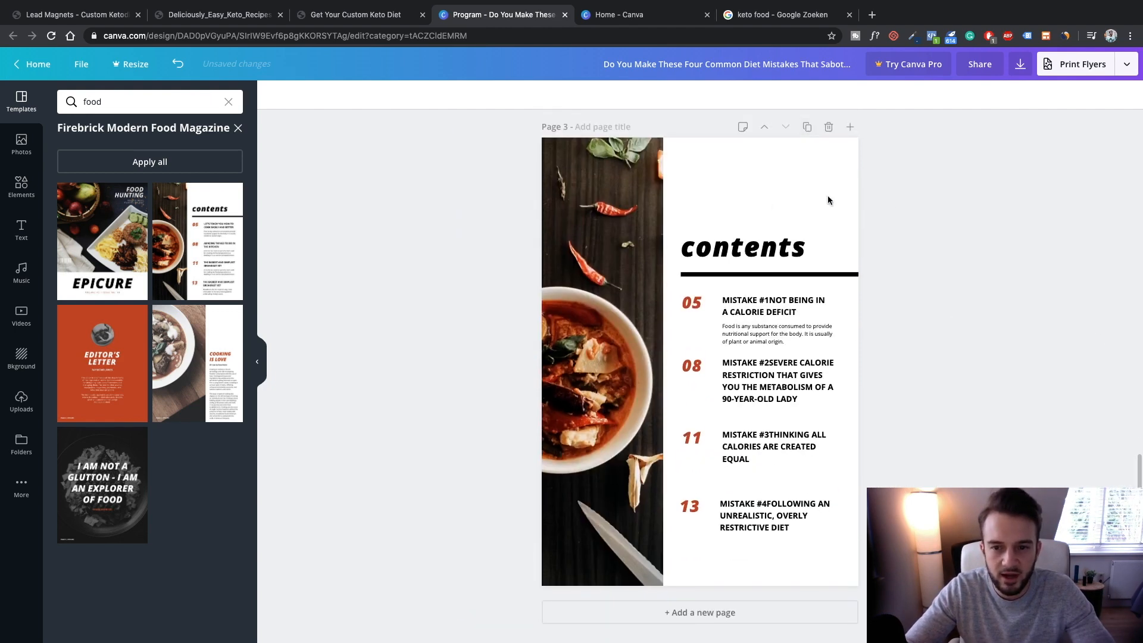
drag(952, 531, 655, 294)
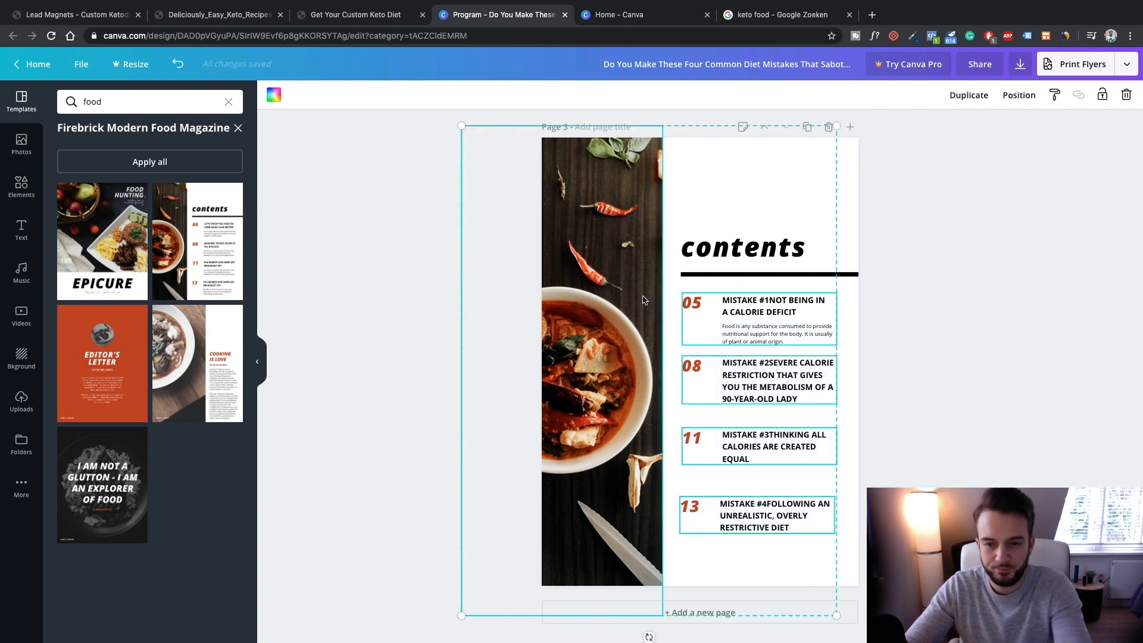
key(Delete)
Apply the orange Editor's Letter layout to page 3 and paste the Mistake #1 heading over its title
click(125, 366)
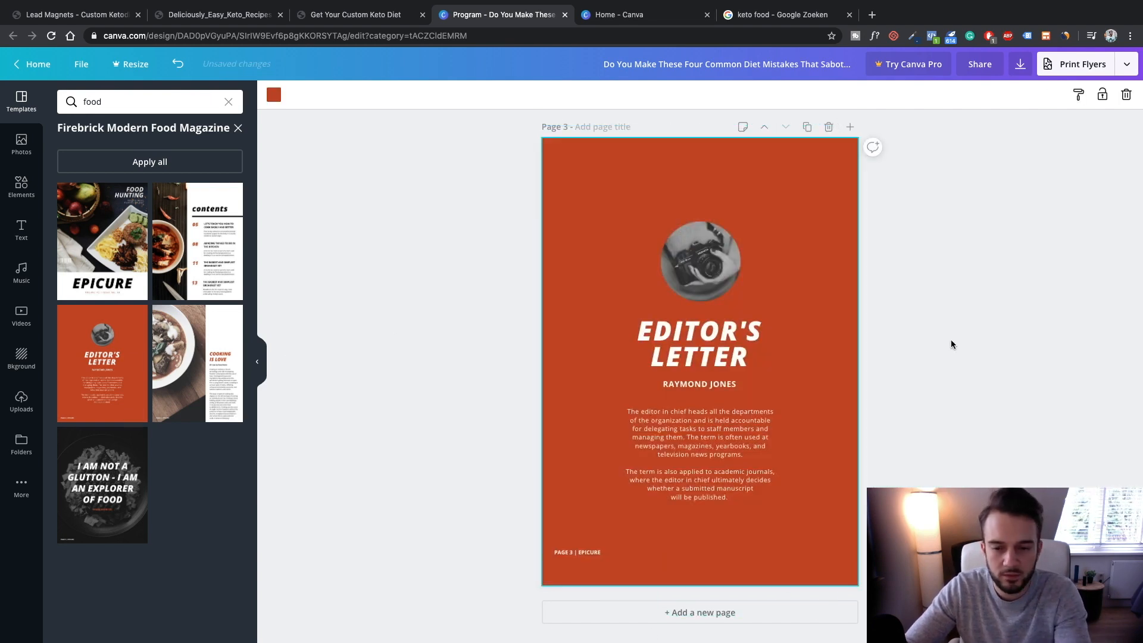
scroll(772, 353, up, 8)
click(768, 270)
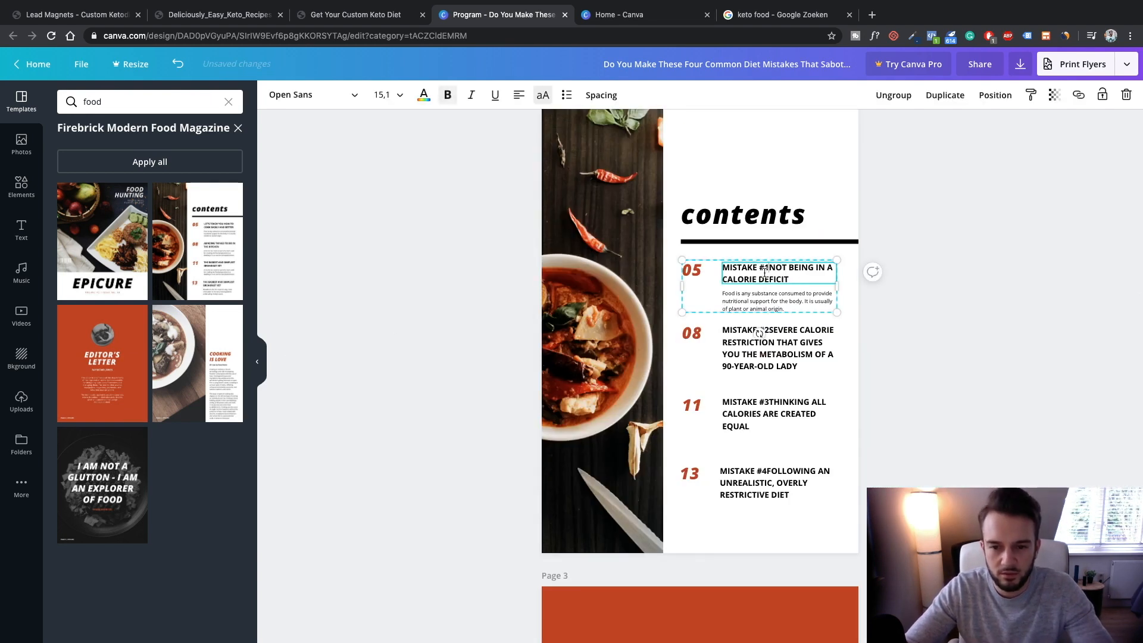
drag(724, 270, 808, 283)
key(ctrl+c)
click(1006, 320)
scroll(1006, 320, down, 5)
click(712, 497)
key(ctrl+v)
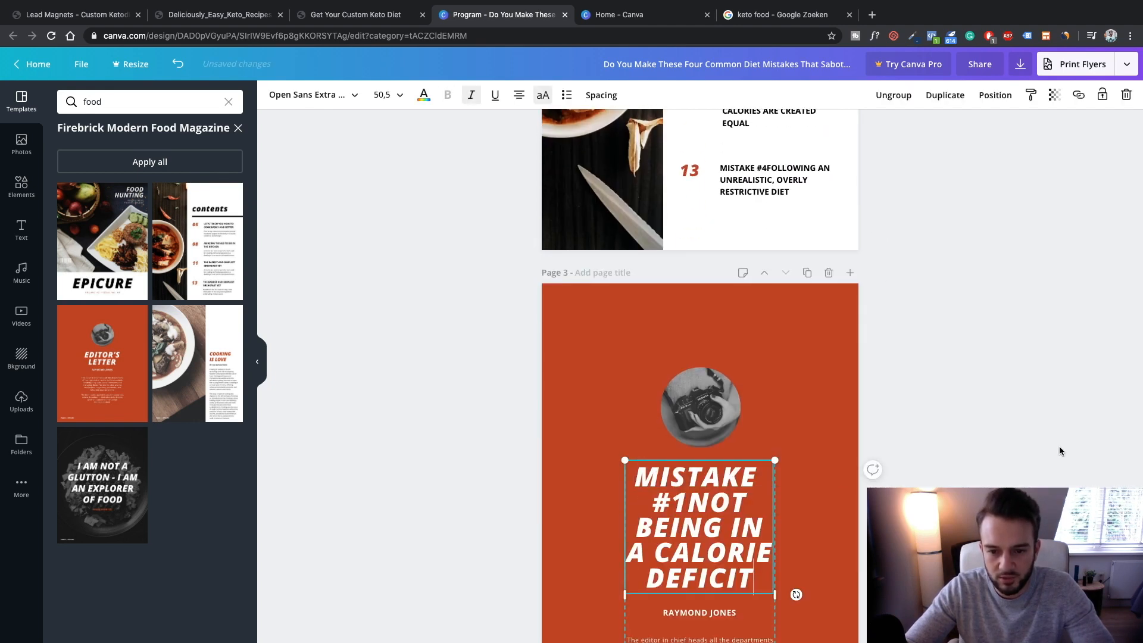
Widen the heading box so 'MISTAKE #1 NOT BEING IN A CALORIE DEFICIT' wraps to three lines
scroll(772, 539, down, 3)
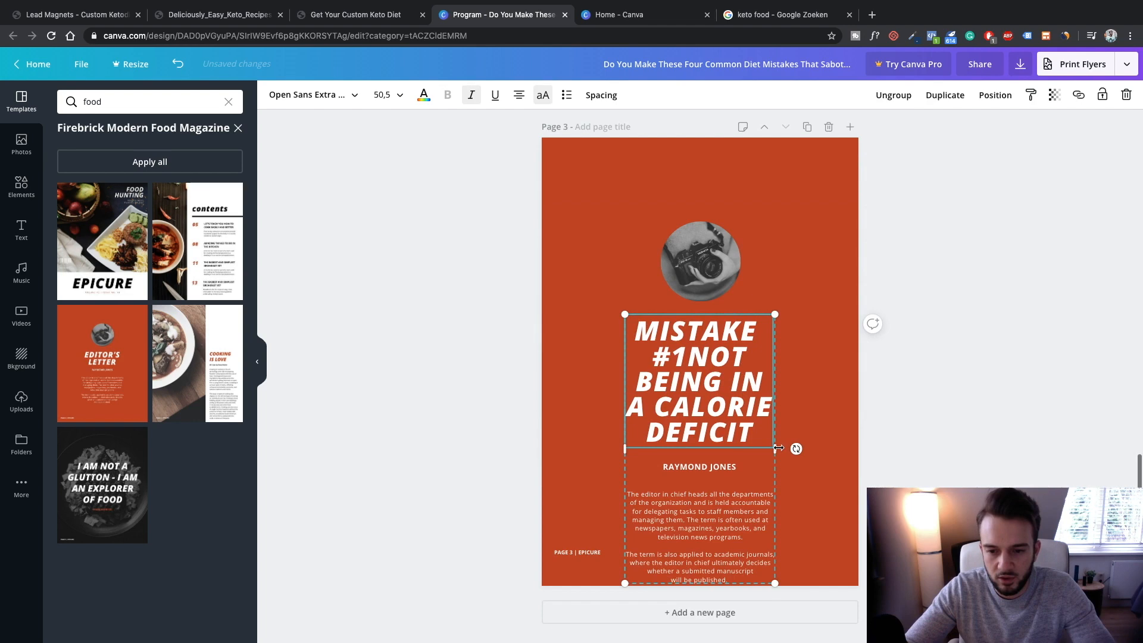
drag(819, 451, 885, 476)
drag(605, 422, 574, 420)
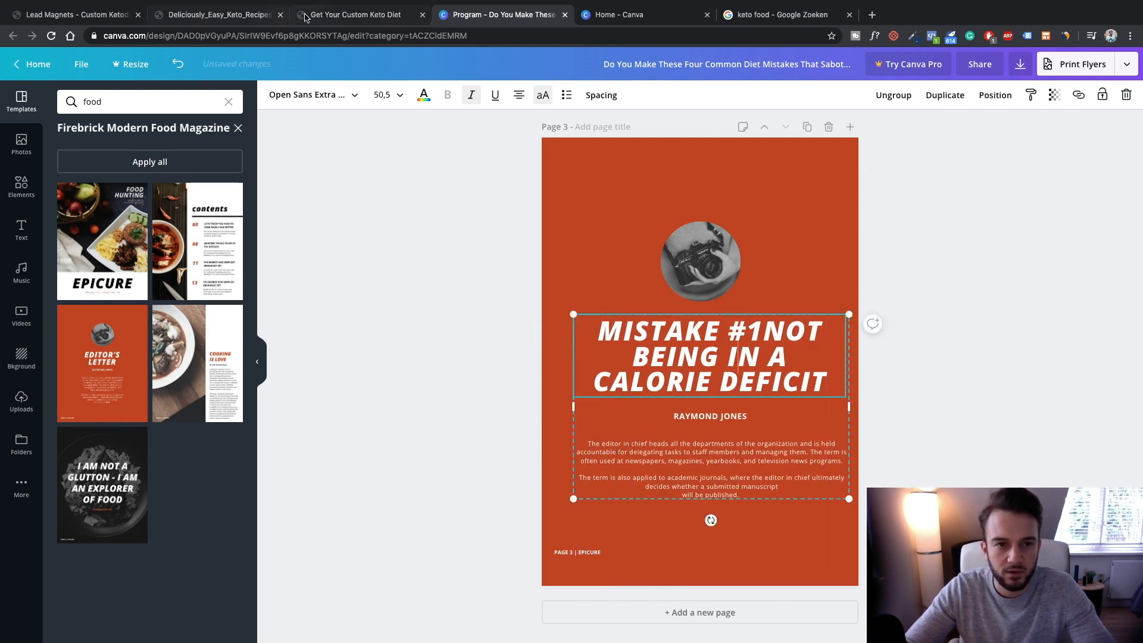
click(304, 16)
Copy the article's Mistake #1 calorie-deficit explanation and select page 3's first body paragraph in Canva
scroll(477, 311, up, 15)
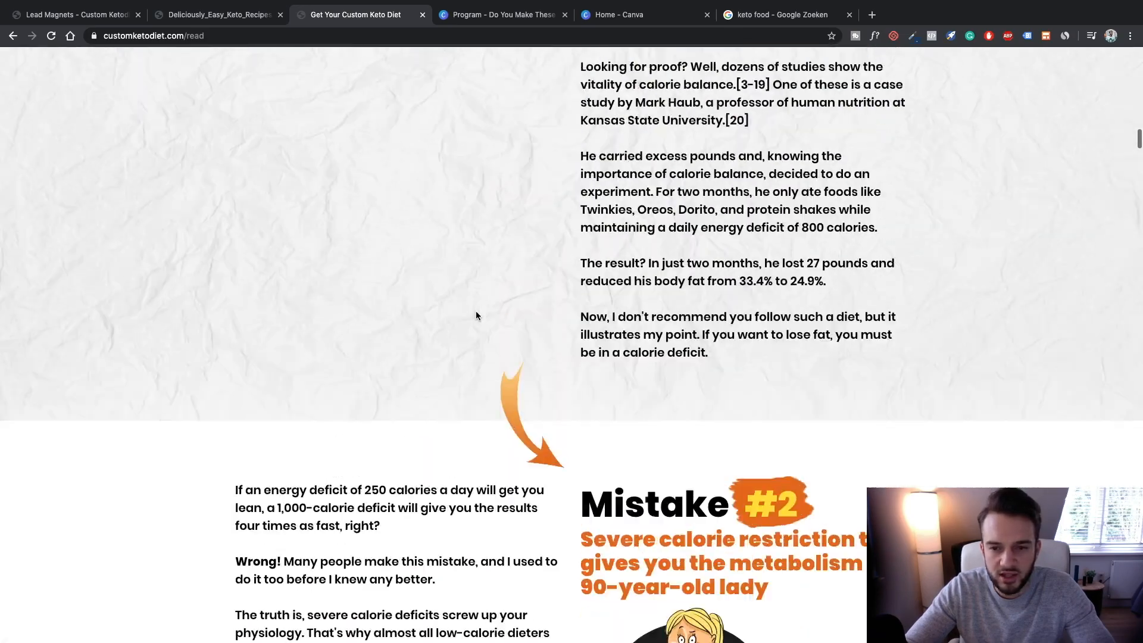
scroll(476, 311, up, 10)
scroll(476, 311, down, 3)
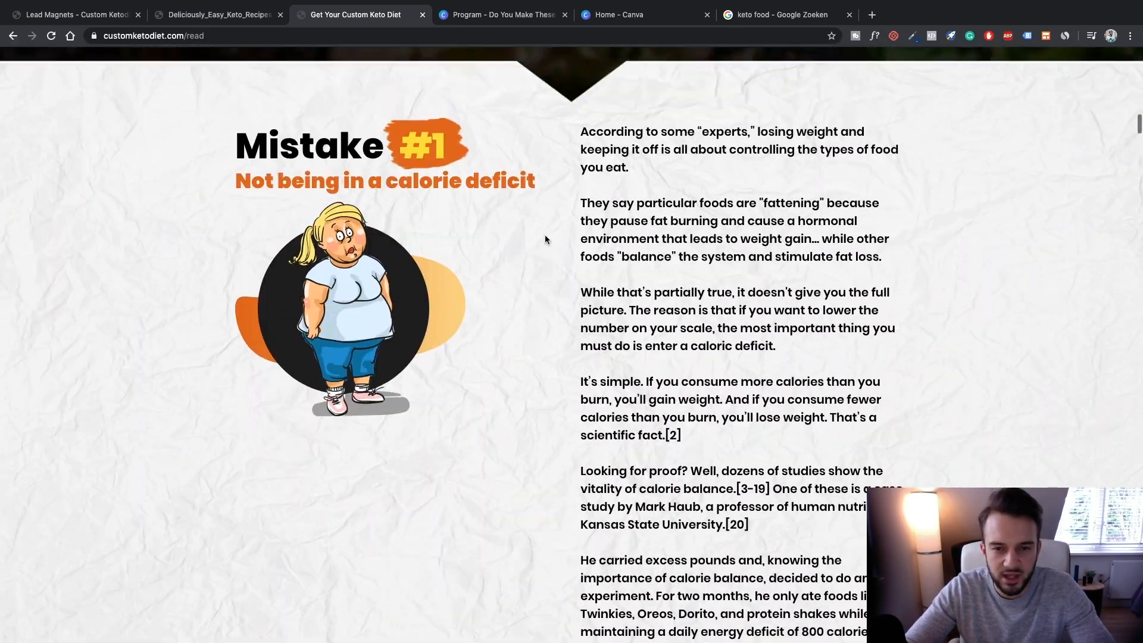
drag(581, 132, 712, 472)
scroll(649, 262, down, 5)
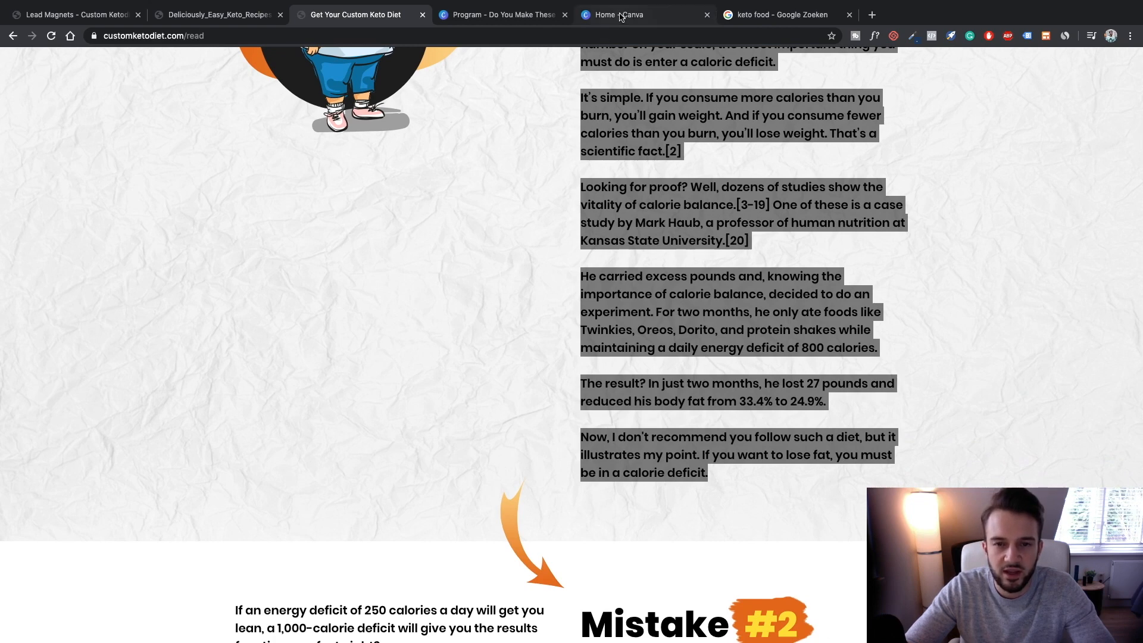
click(619, 13)
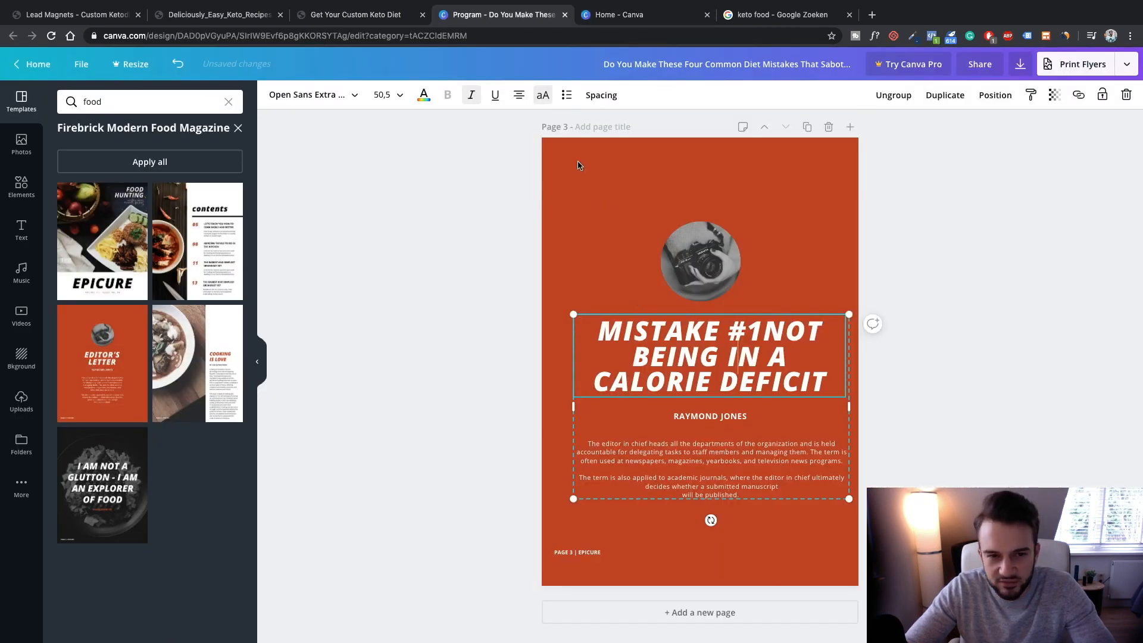
click(527, 7)
double_click(655, 454)
text(a)
key(super+v)
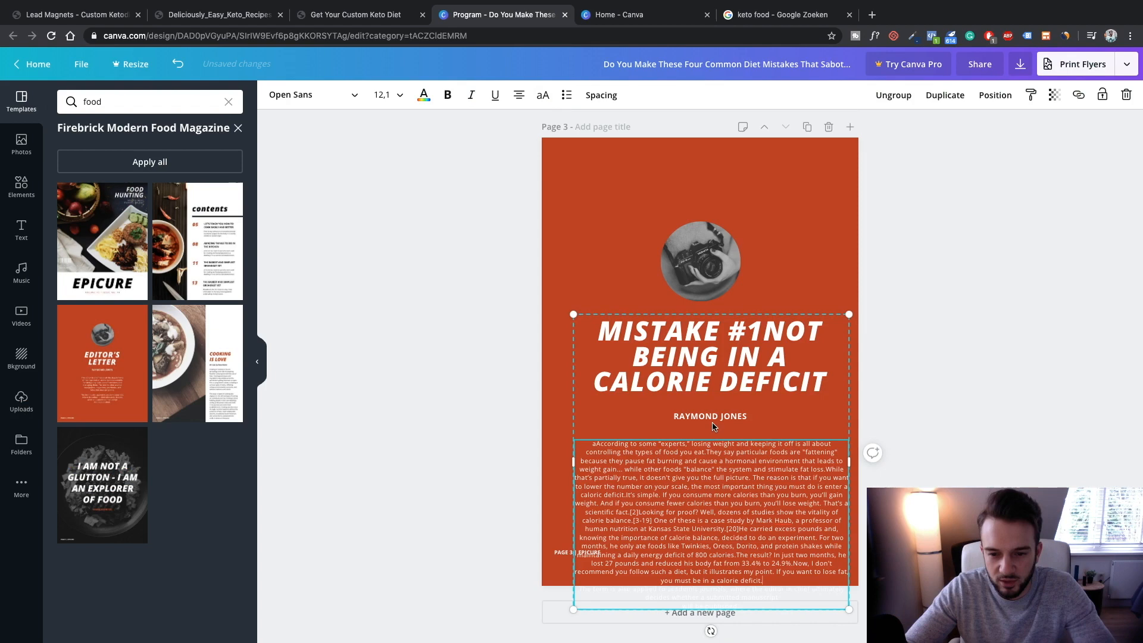
click(711, 421)
key(BackSpace)
Fix the garbled opening words of the body text so it starts with 'According'
click(600, 446)
drag(597, 446, 594, 452)
key(BackSpace)
text(Ac)
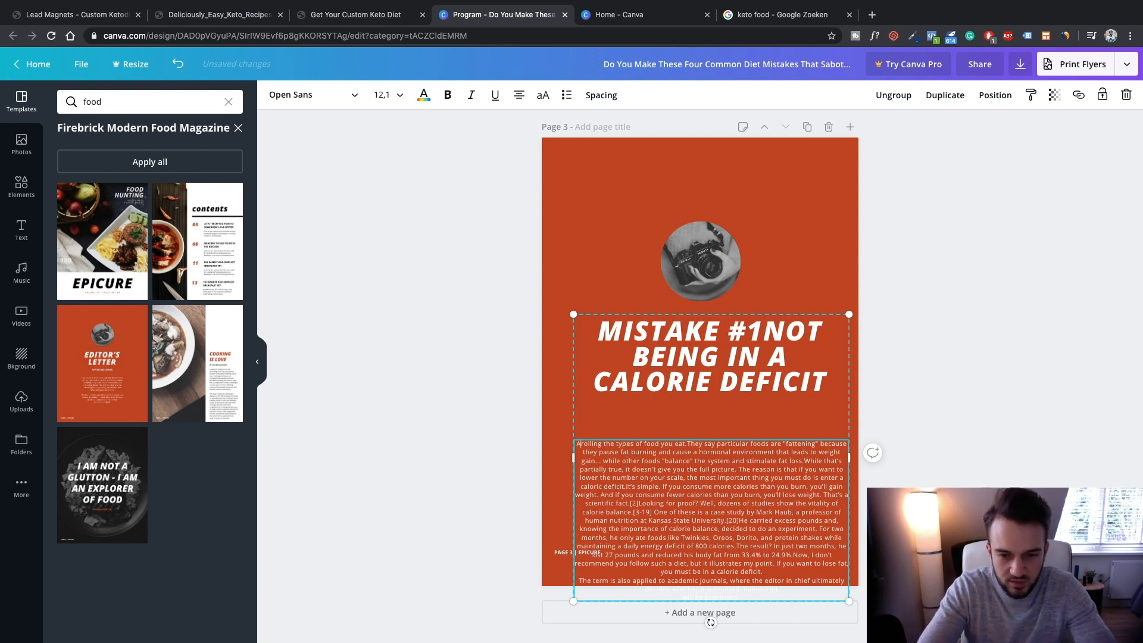
text(co)
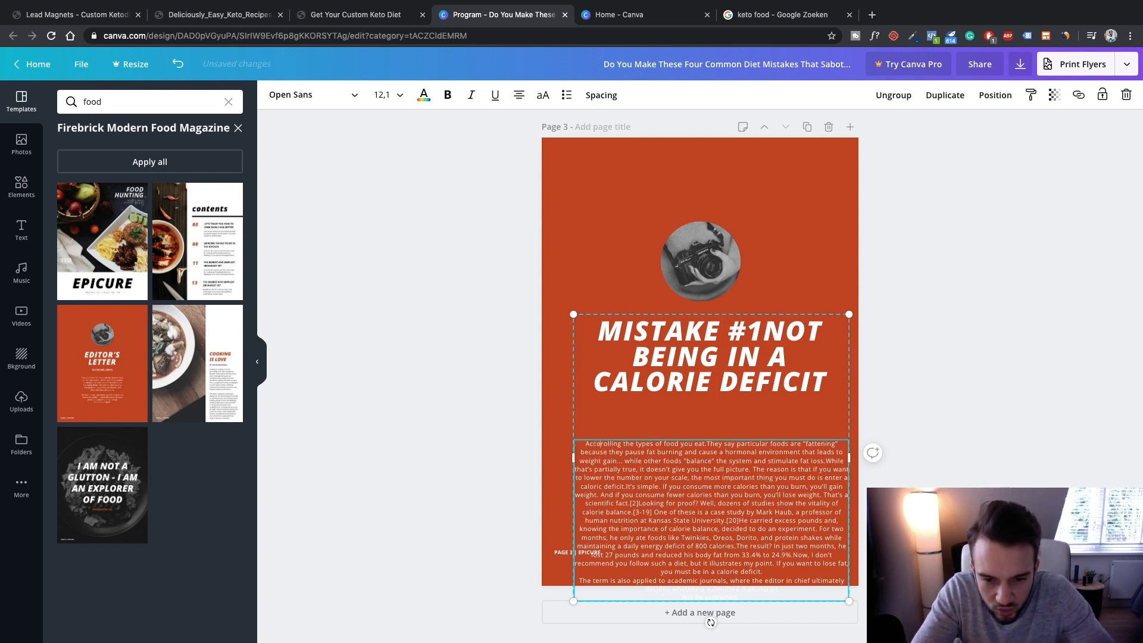
text(rd)
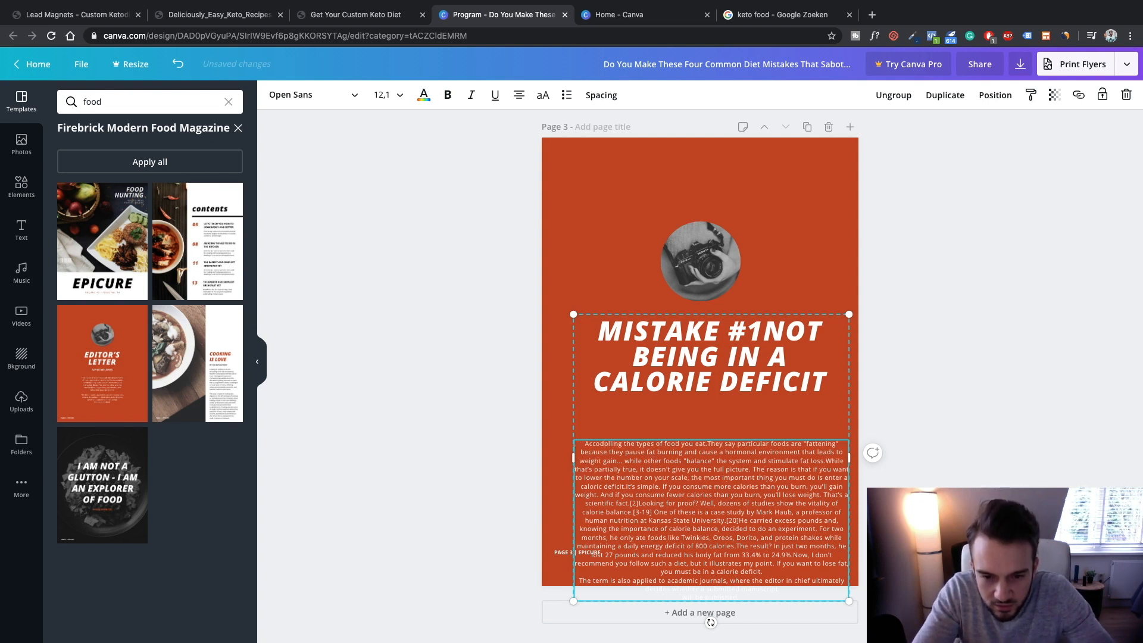
key(BackSpace)
key(BackSpace)
key(BackSpace)
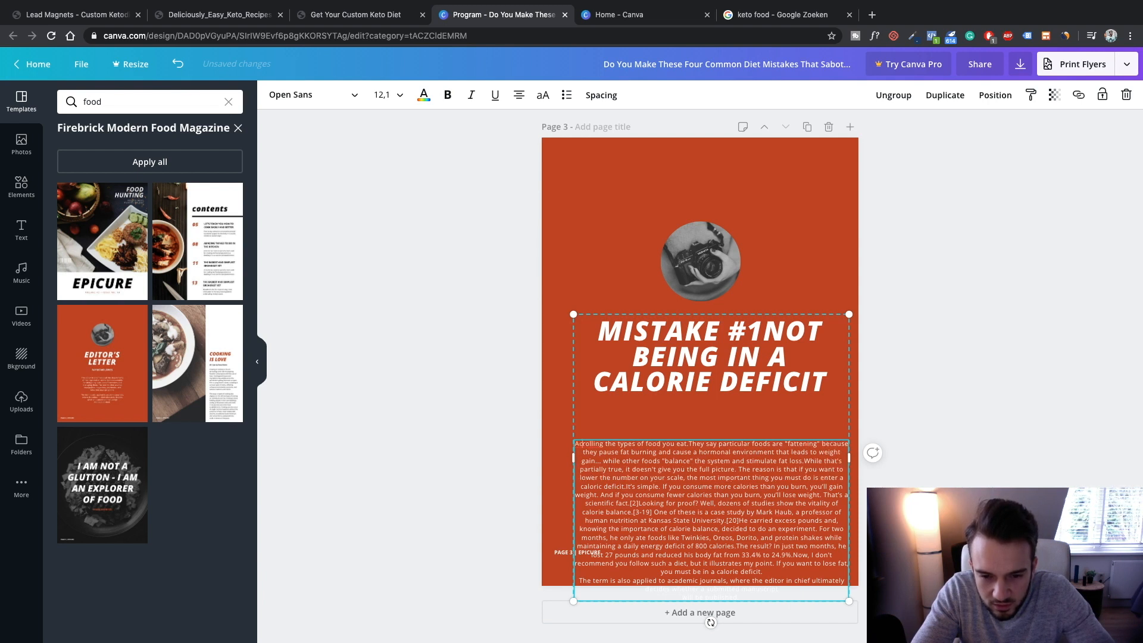
text(aAccording to some "experts," losing weight and keeping it off is all about cont)
key(BackSpace)
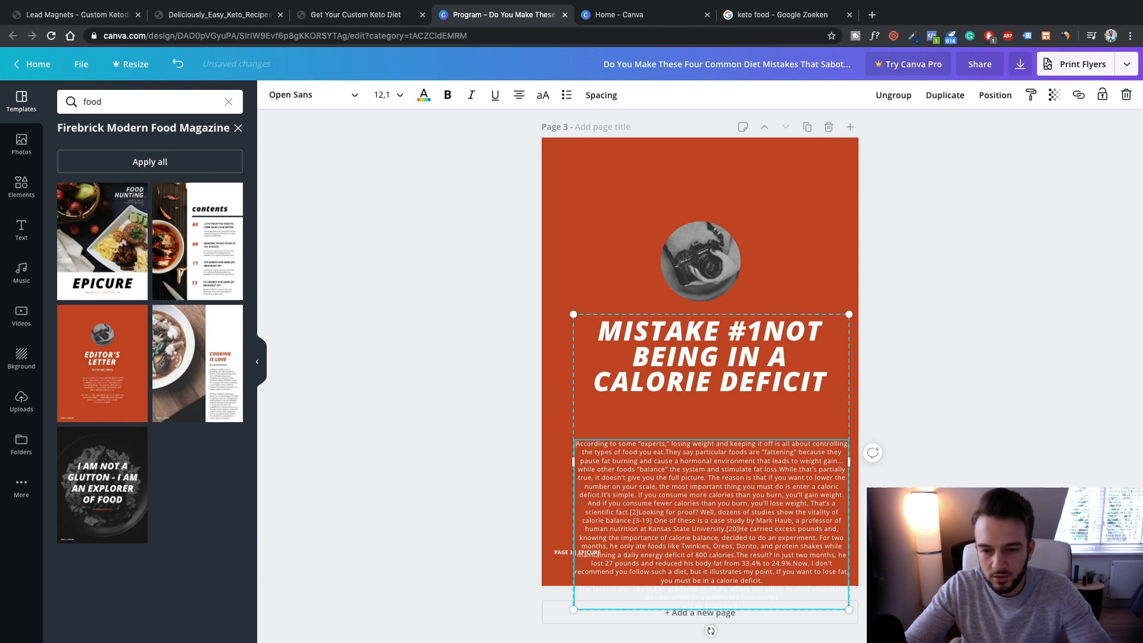
Move the camera photo to the top of page 3 with the heading and body beneath it
click(696, 259)
drag(696, 259, 695, 182)
drag(683, 340, 684, 264)
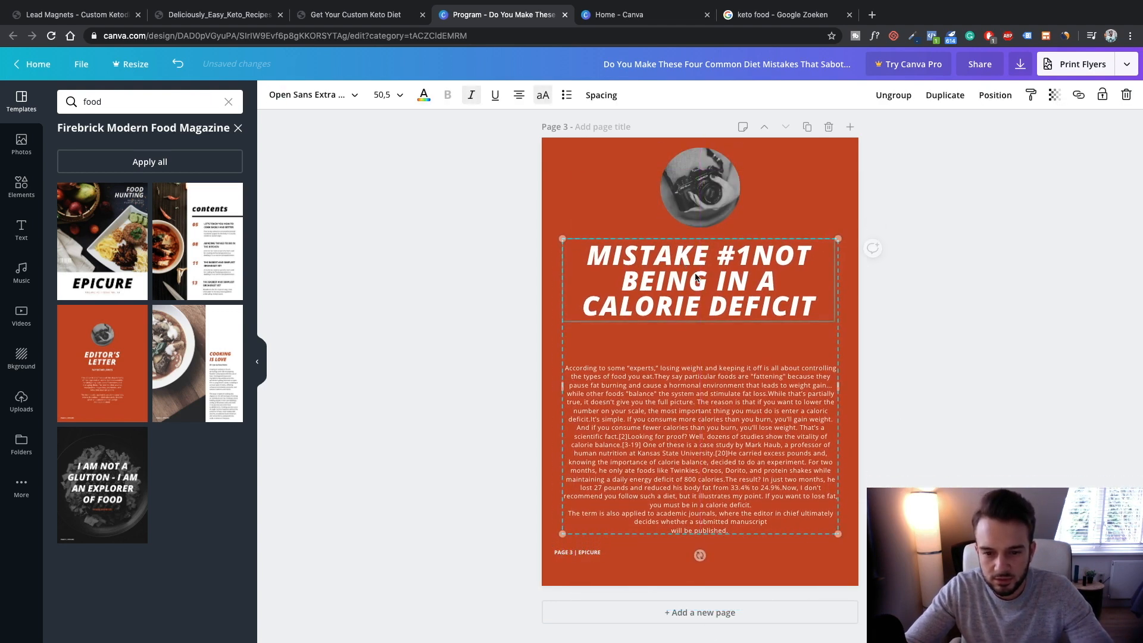
Break the body into paragraphs at '[20]He carried…', 'I don't recommend…' and 'The reason is that…'
click(721, 455)
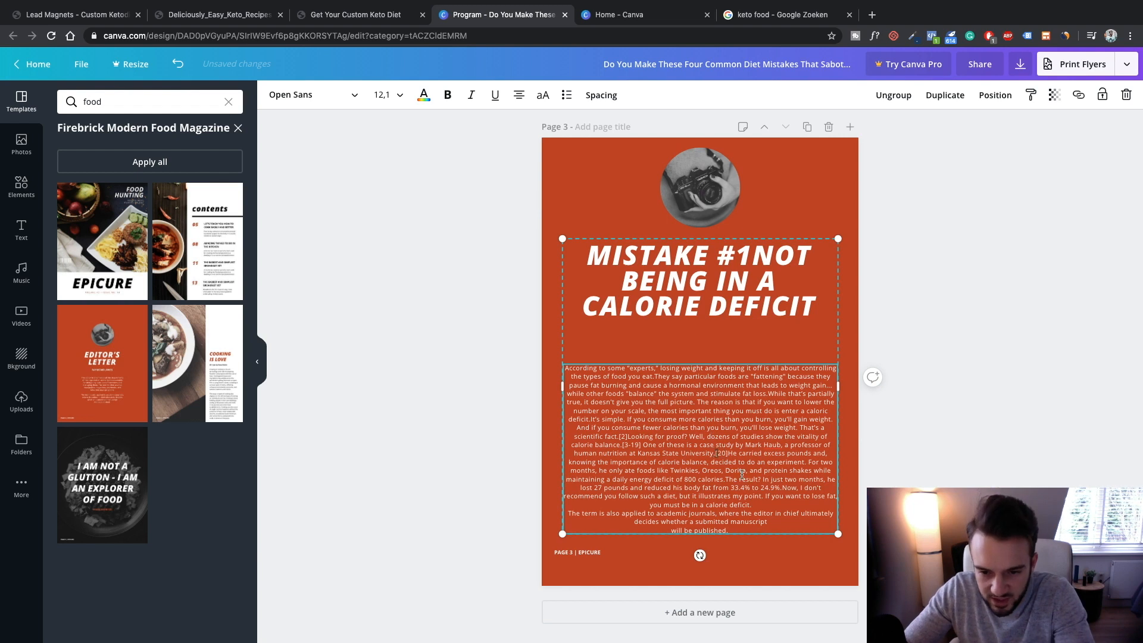
key(Return)
key(Return)
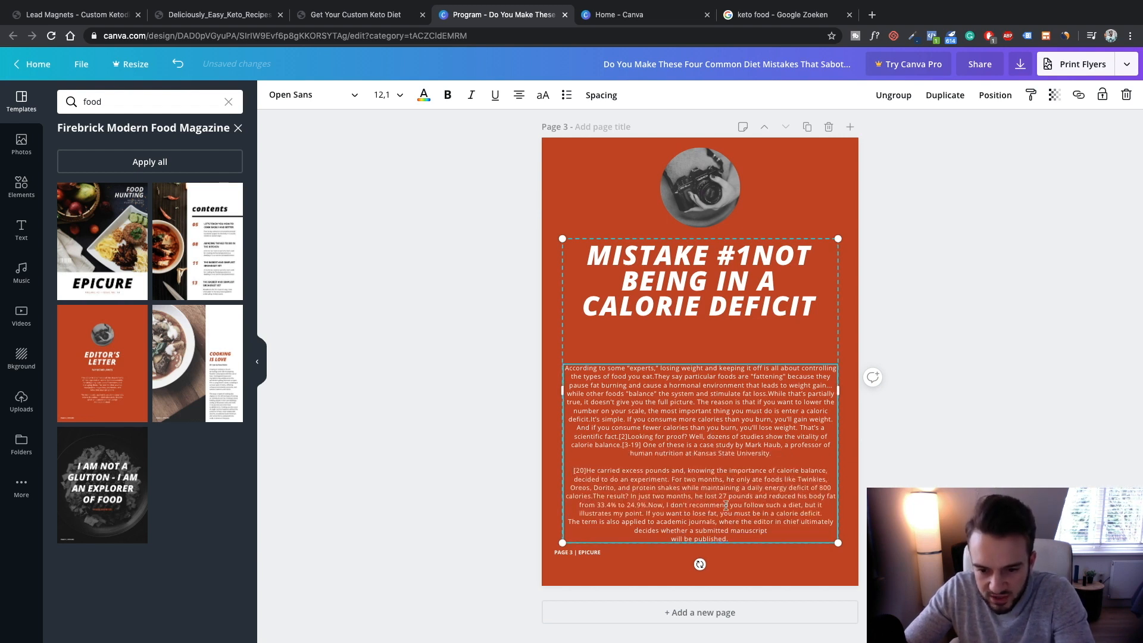
click(666, 502)
key(Return)
key(Return)
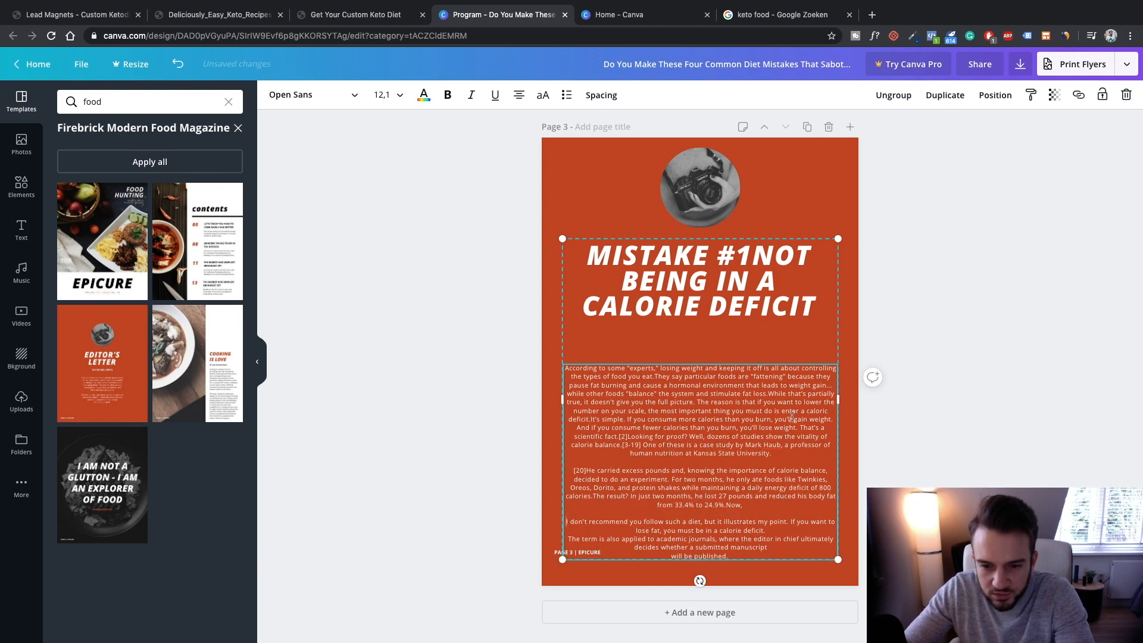
click(698, 402)
key(Return)
key(Return)
Nudge the heading and body group up toward the photo, restoring it after an accidental delete
click(970, 450)
drag(720, 269, 721, 257)
key(Delete)
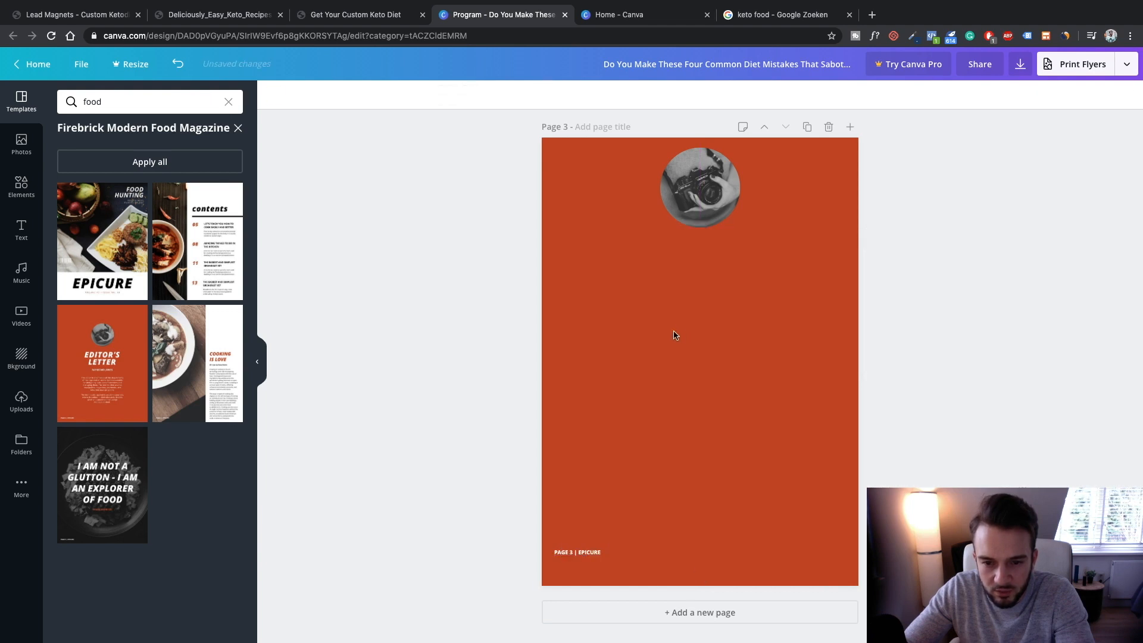
key(ctrl+z)
click(706, 338)
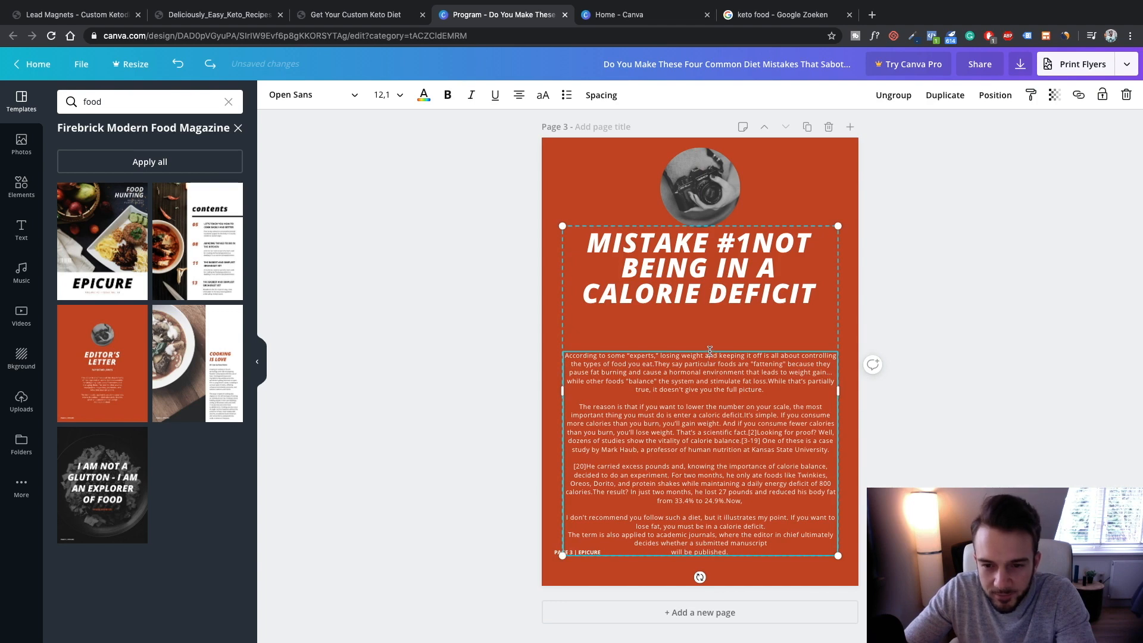
click(701, 196)
drag(726, 289, 725, 257)
Delete the round camera photo above the Mistake #1 title and return to the keto recipes PDF
click(710, 186)
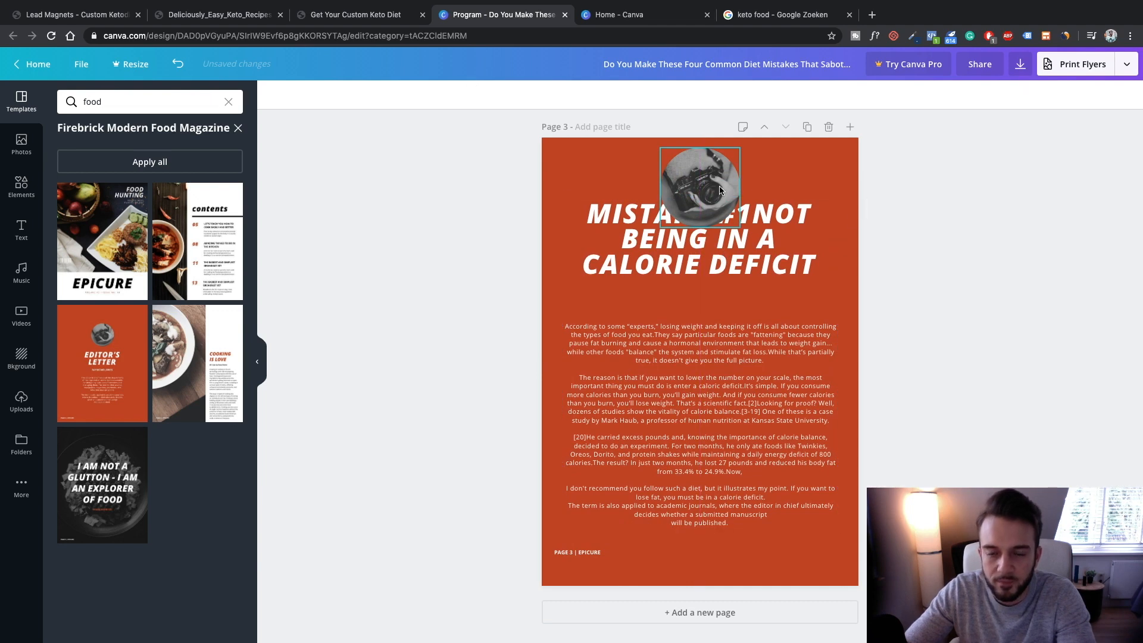
key(Delete)
key(Delete)
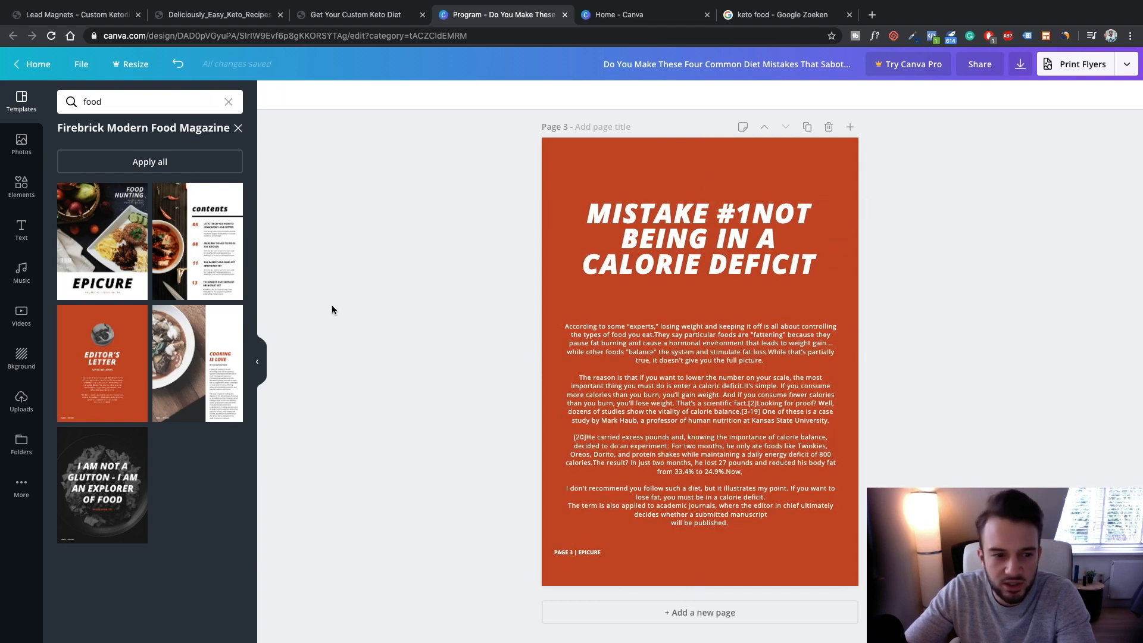
click(338, 15)
click(237, 15)
Change the Google Images search from 'keto food' to 'keto icon.png'
scroll(571, 268, up, 3)
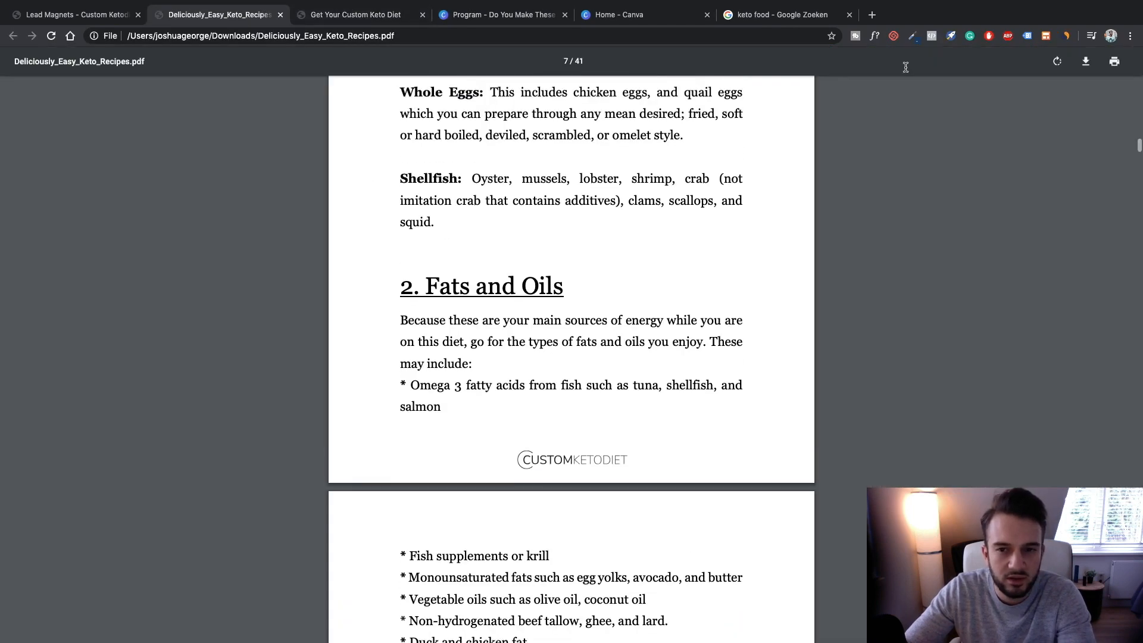
click(774, 15)
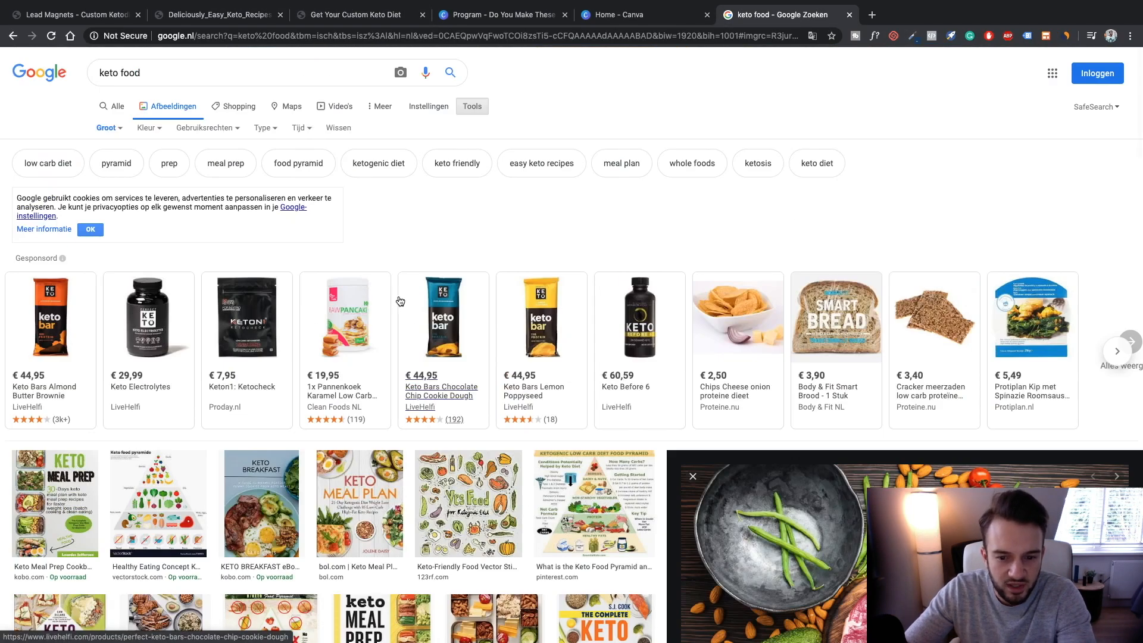
click(187, 73)
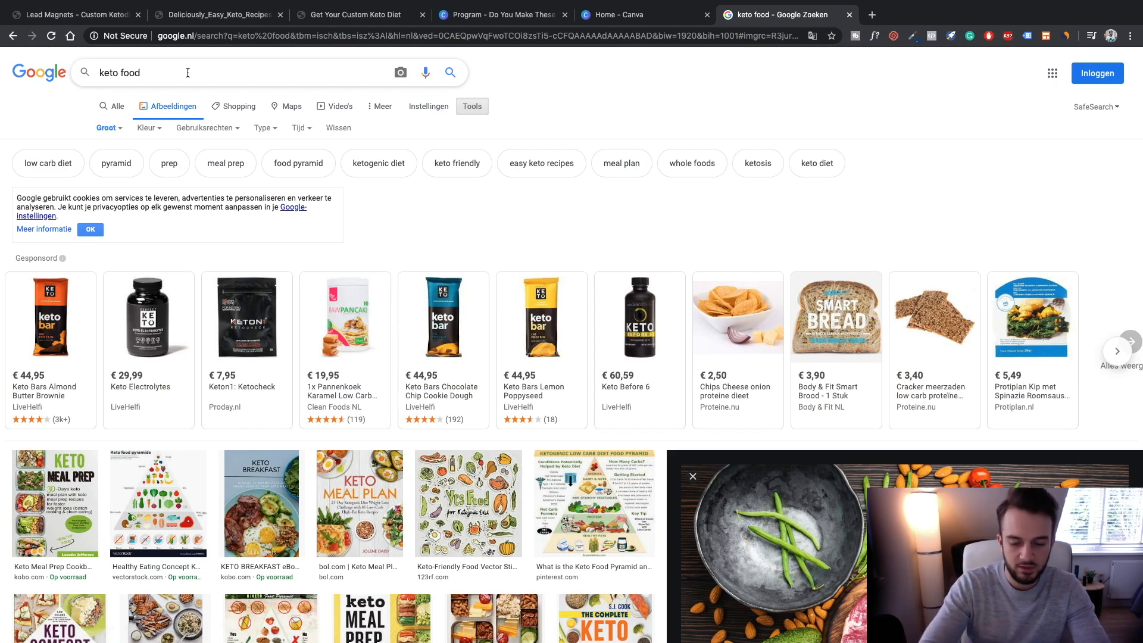
key(BackSpace)
key(BackSpace)
key(BackSpace)
key(BackSpace)
text(icon.)
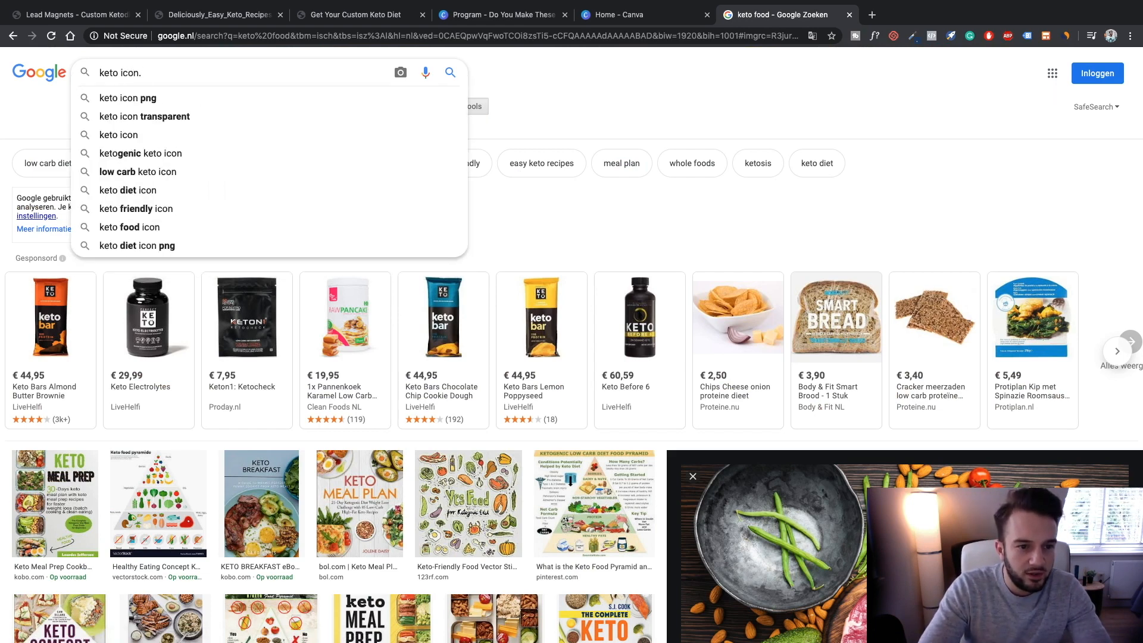
text(png)
key(Return)
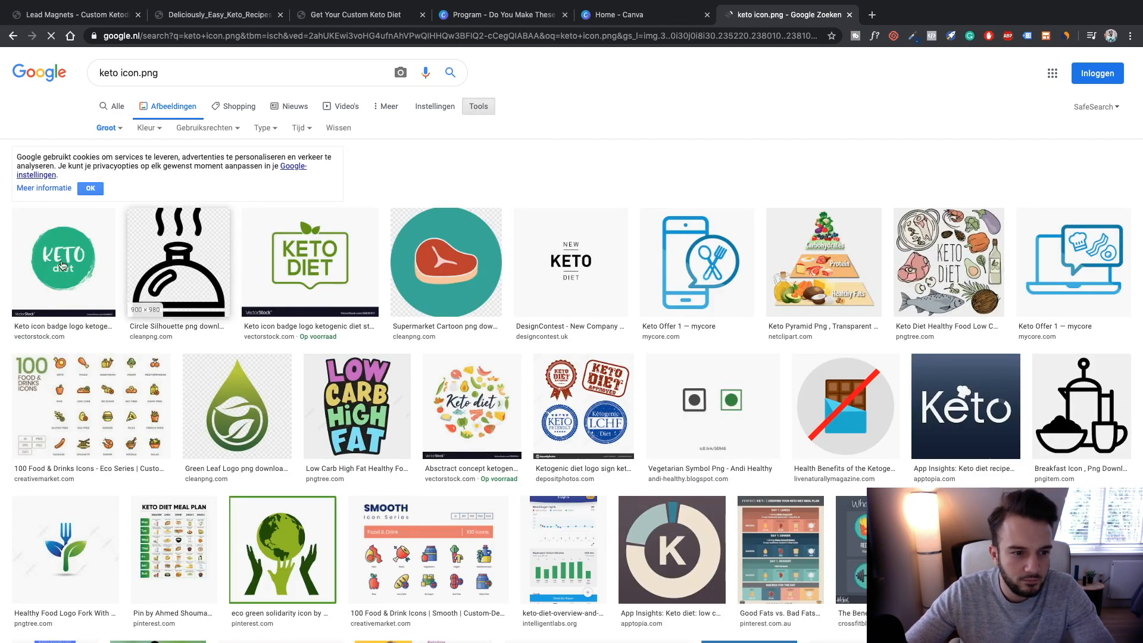
Preview the green KETO badge, steak cartoon and Keto Diet stamp icons, then return to the Canva design
click(42, 262)
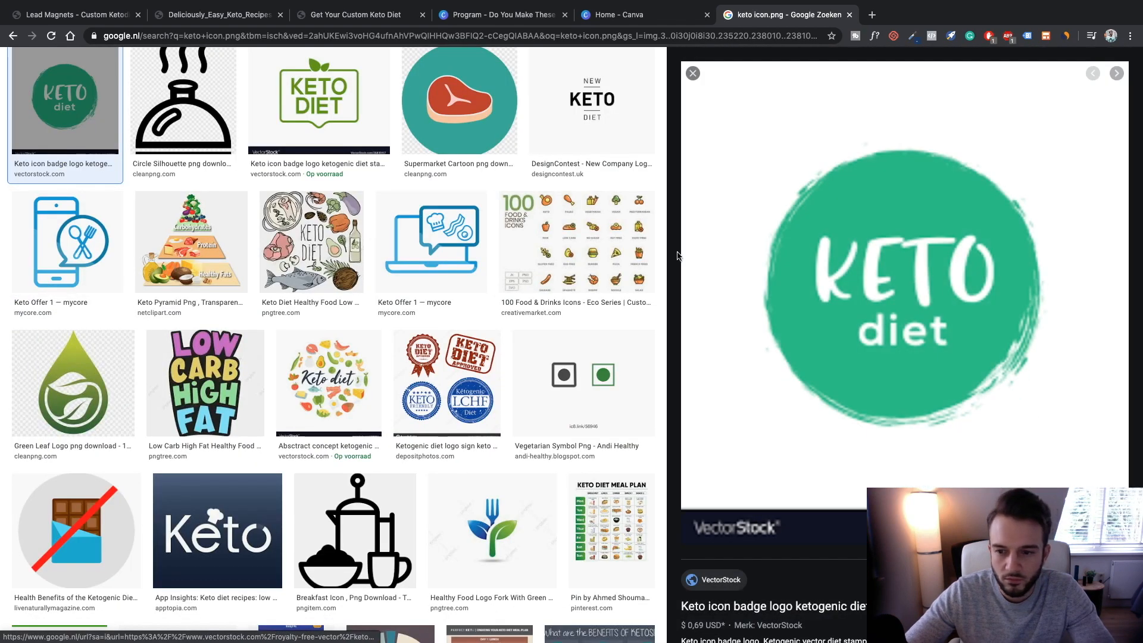
scroll(350, 265, up, 2)
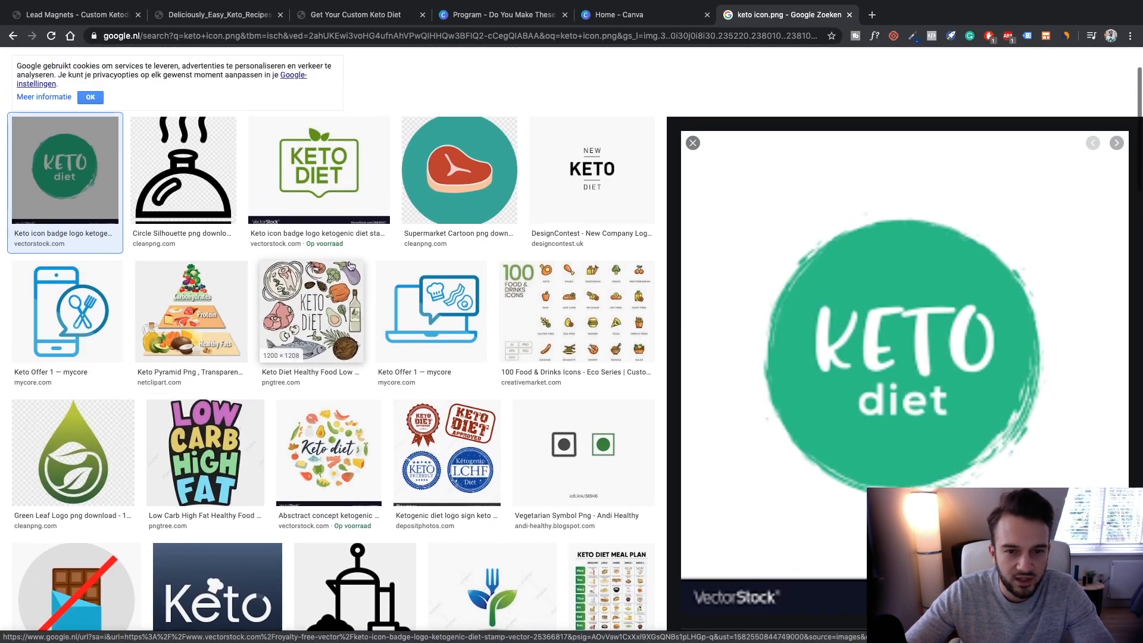
click(458, 179)
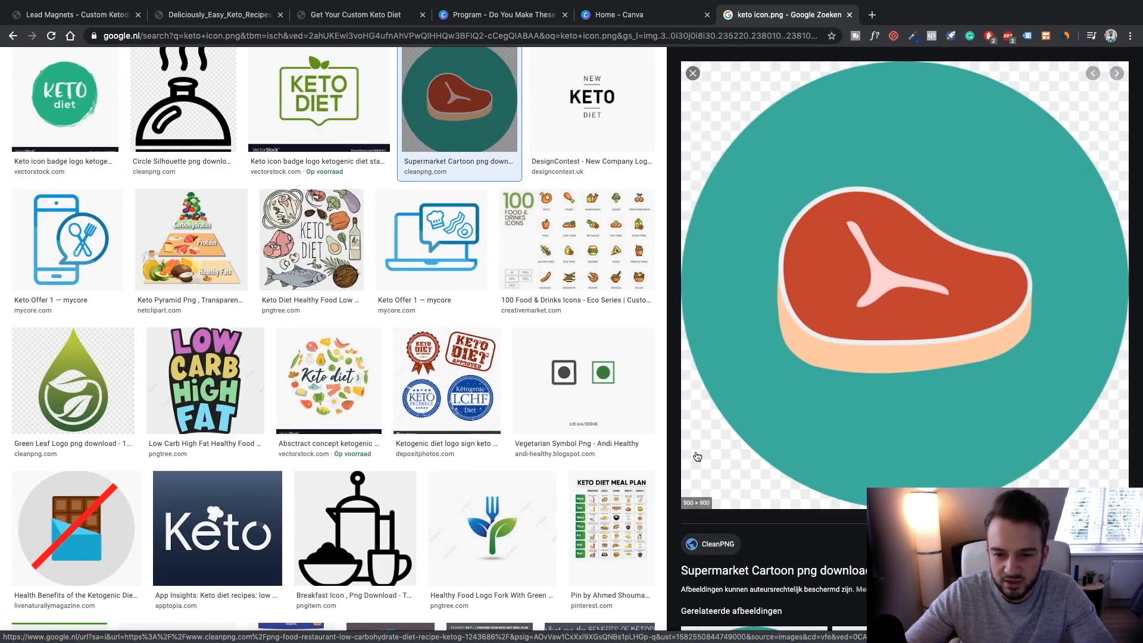
drag(728, 462, 756, 440)
scroll(416, 298, down, 3)
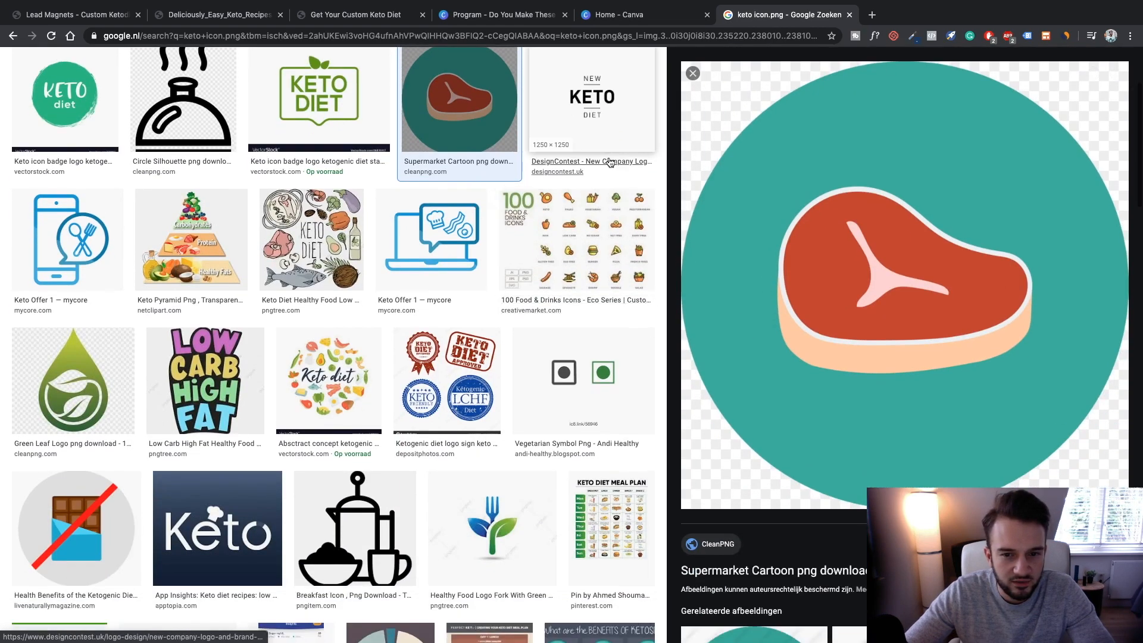
click(331, 116)
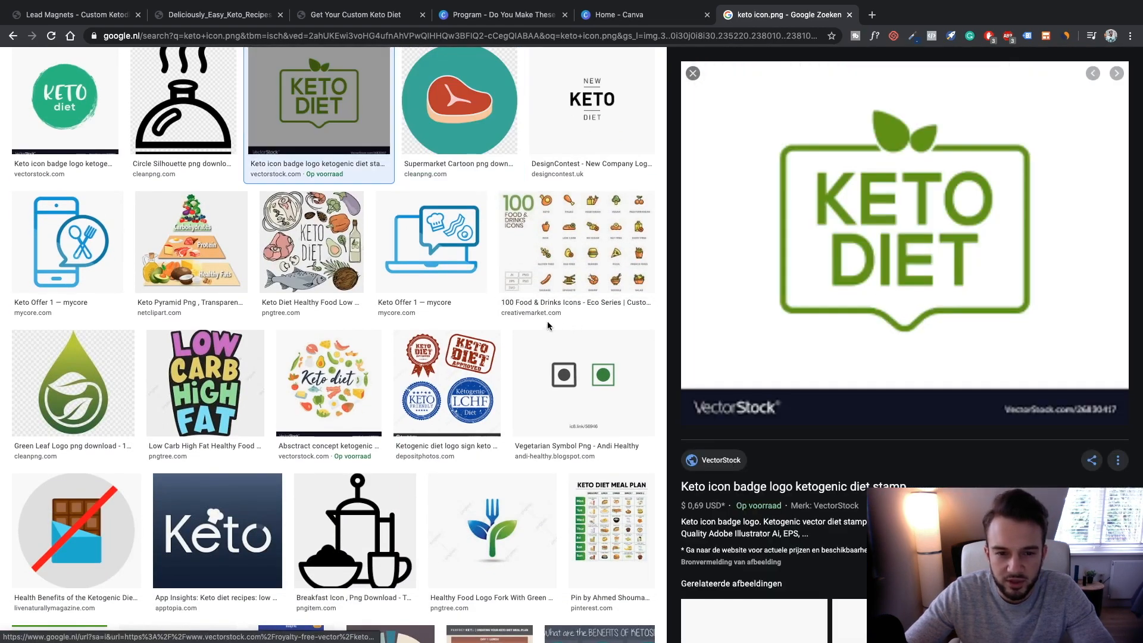
scroll(458, 405, down, 3)
scroll(464, 431, up, 6)
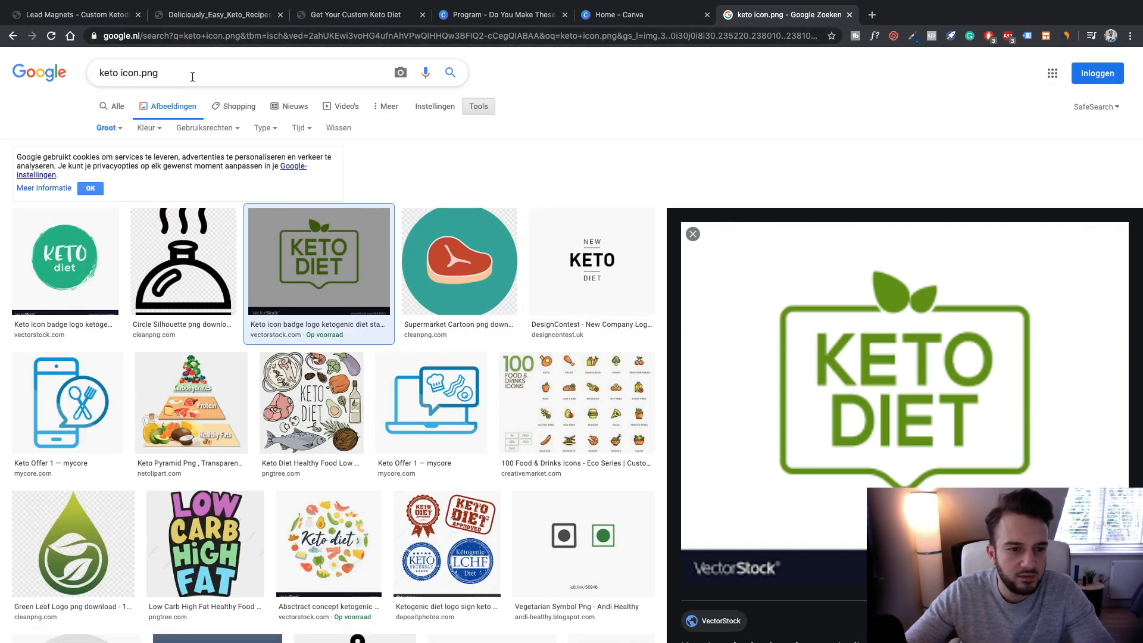
click(610, 16)
click(517, 21)
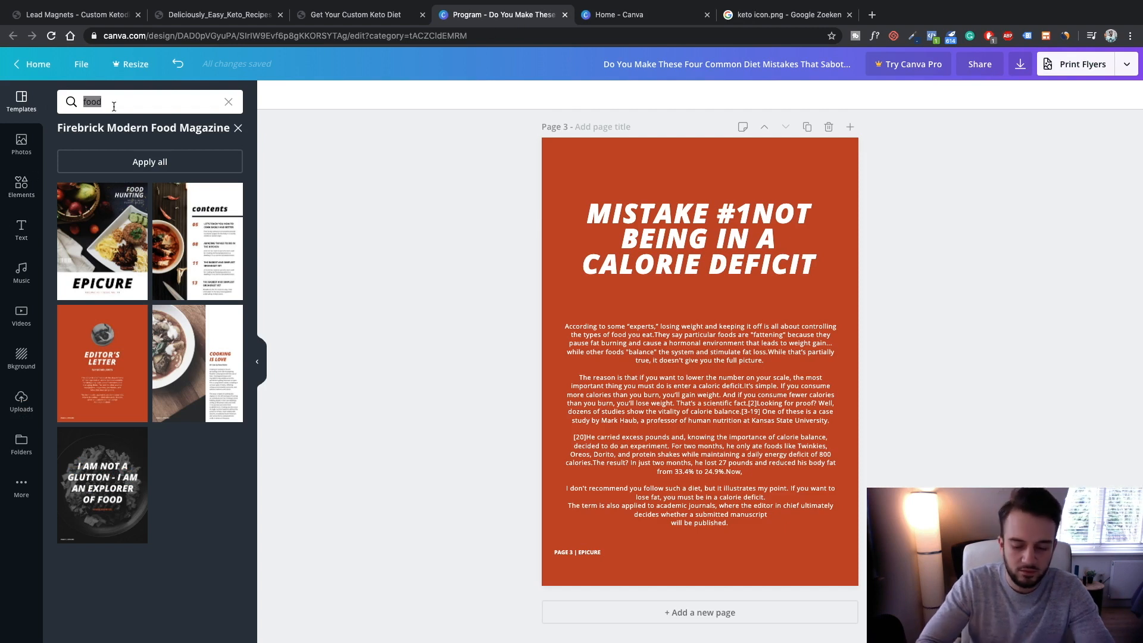
Search Elements for 'food' and place the taco illustration above the Mistake #1 title
key(Return)
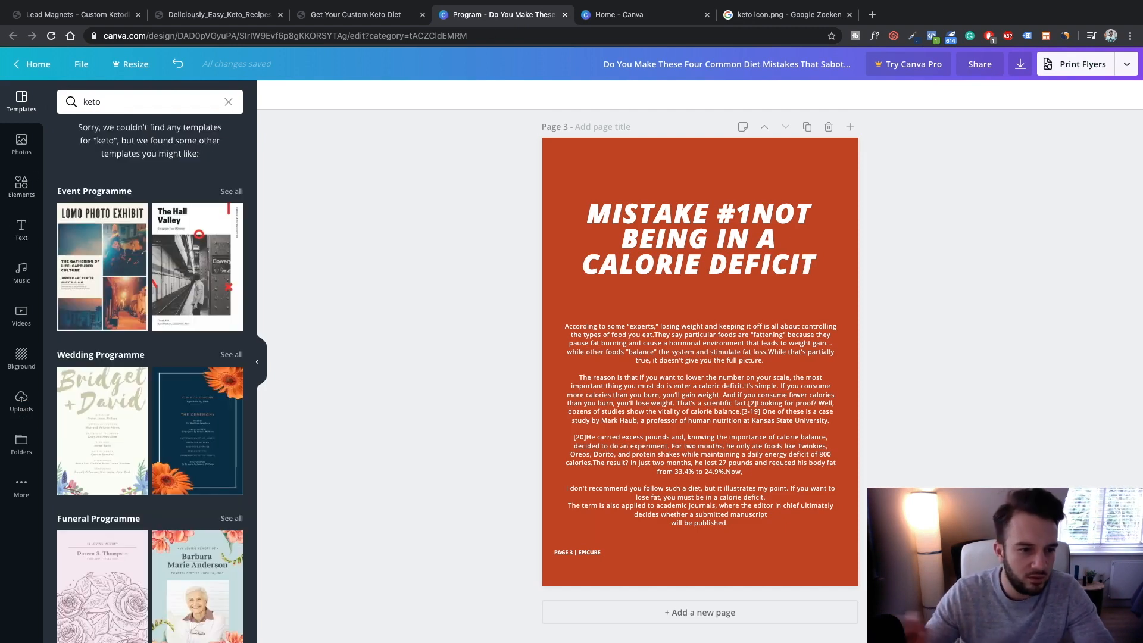
text(food)
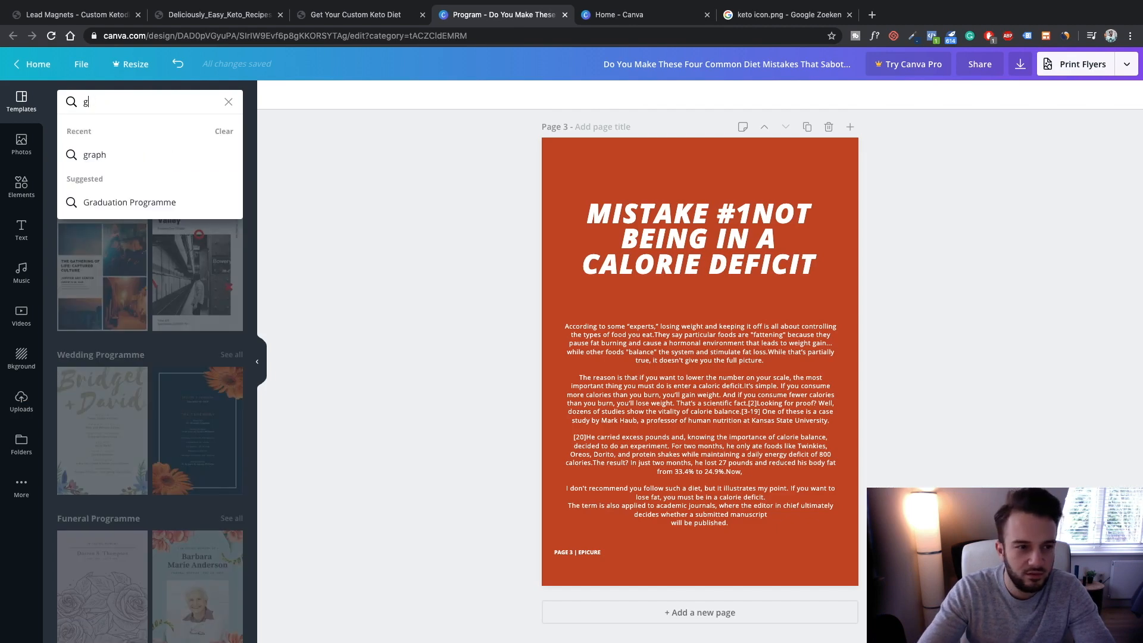
key(Return)
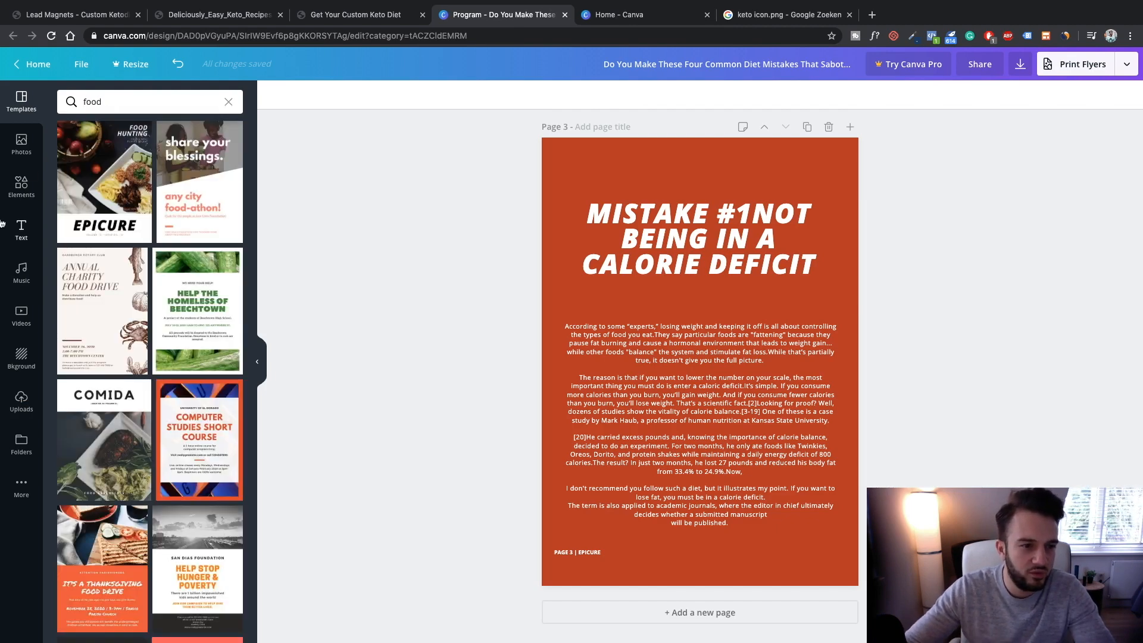
click(24, 195)
click(124, 101)
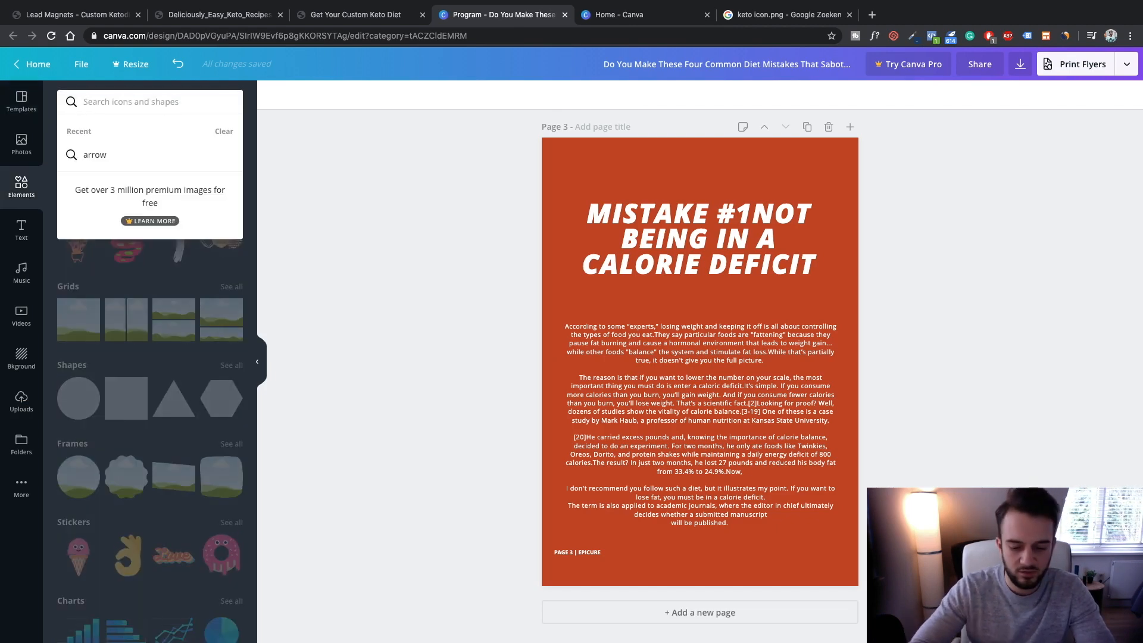
text(food)
key(Return)
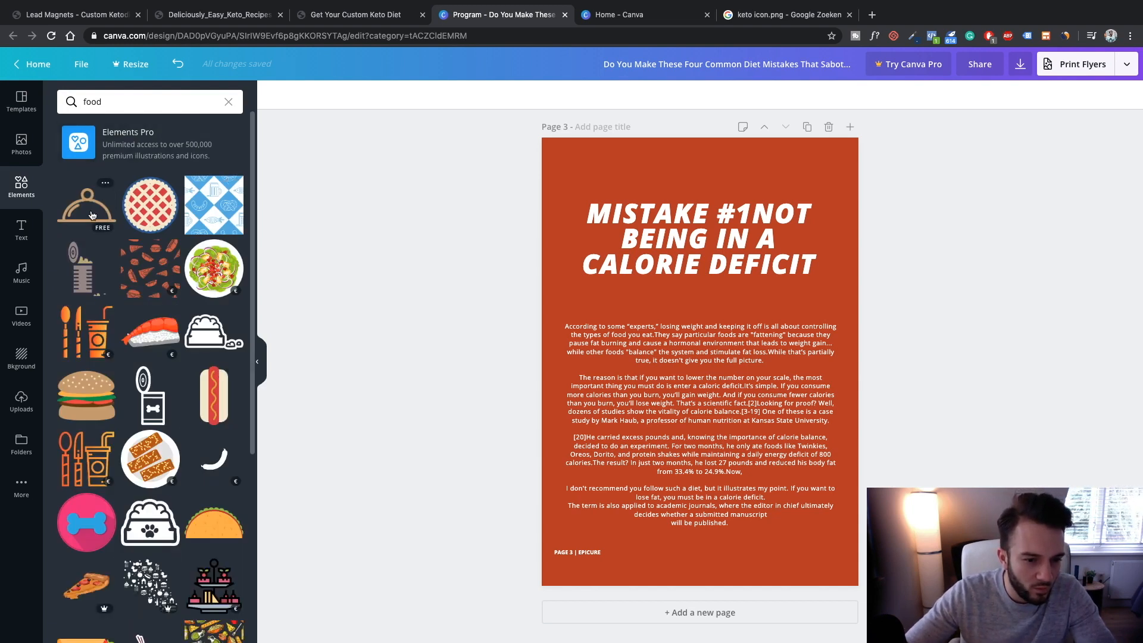
click(219, 522)
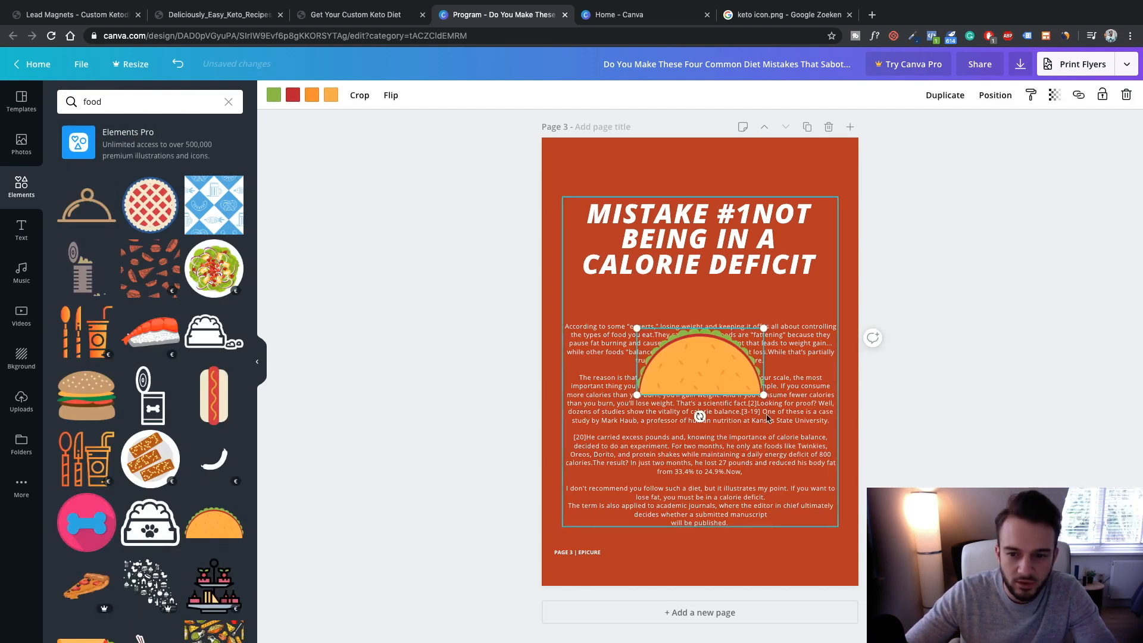
drag(714, 354, 731, 178)
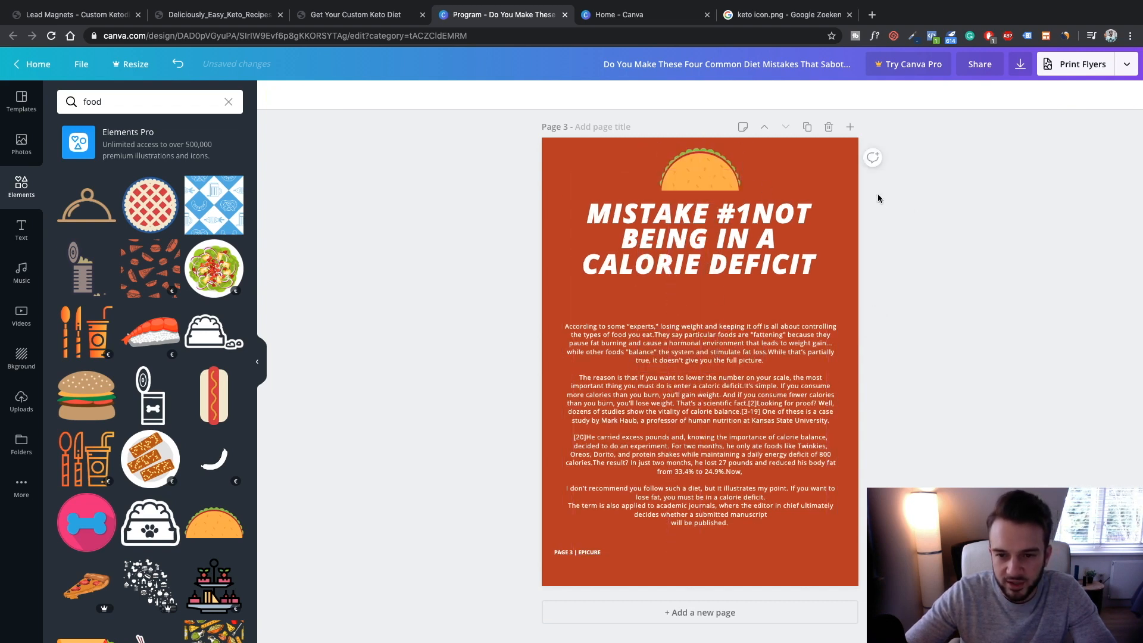
Duplicate page 3 to create page 4
click(1138, 293)
scroll(846, 404, up, 1)
click(807, 133)
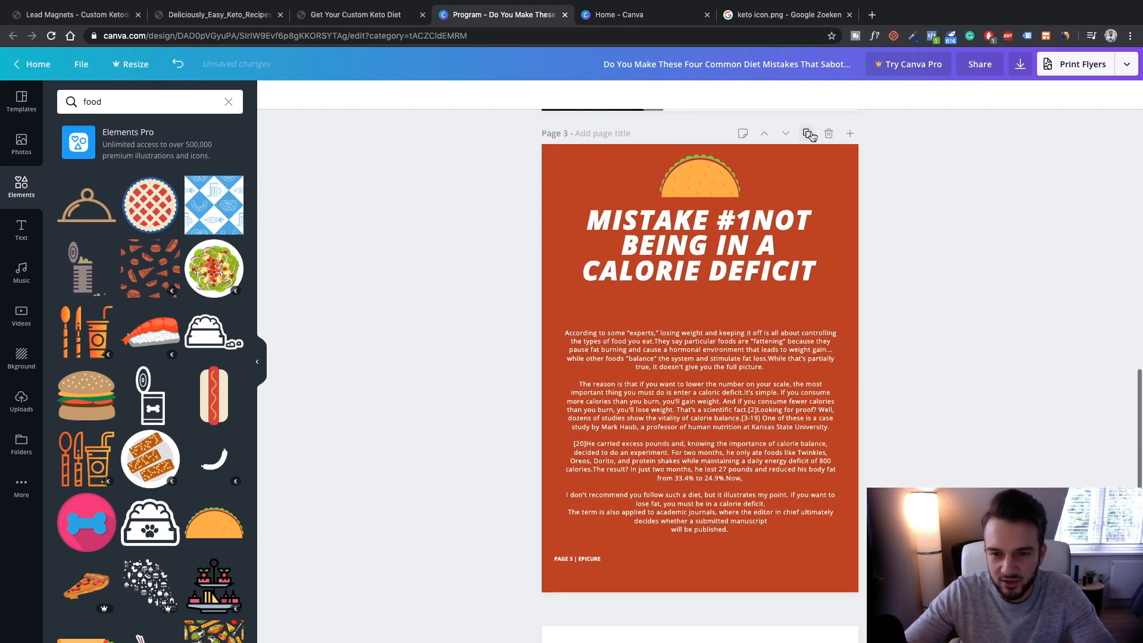
scroll(802, 446, up, 20)
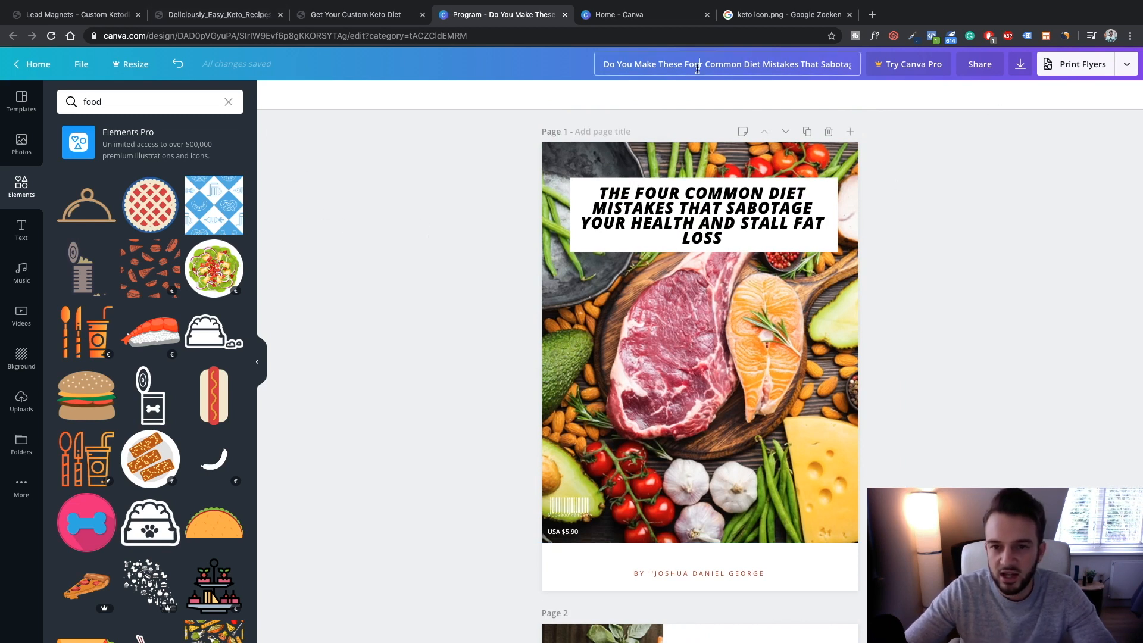
click(1127, 66)
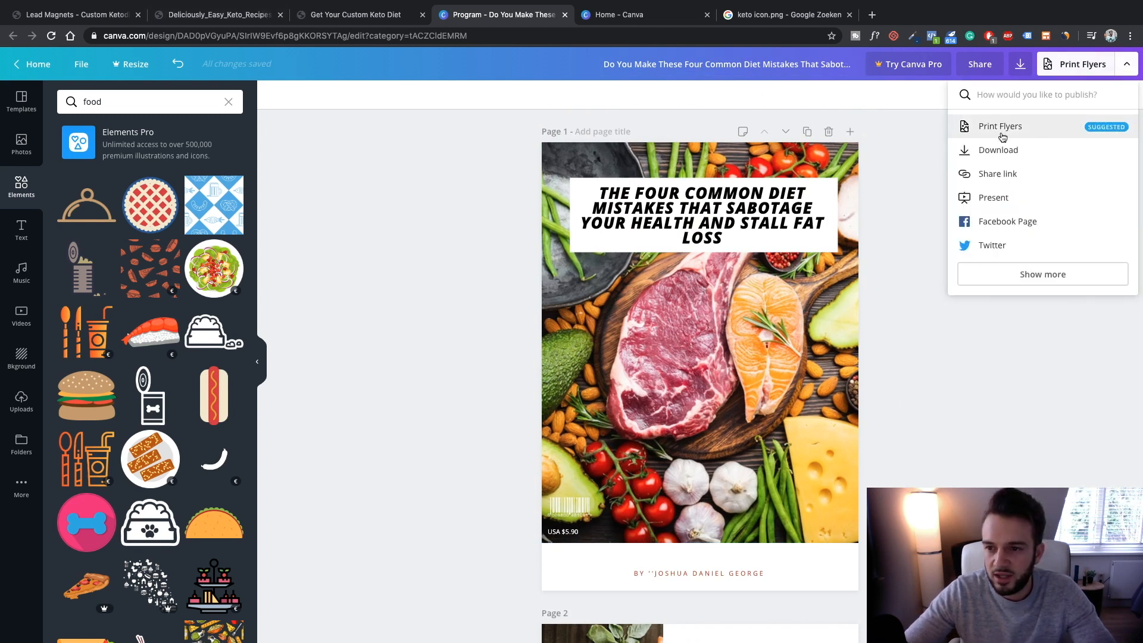
click(912, 170)
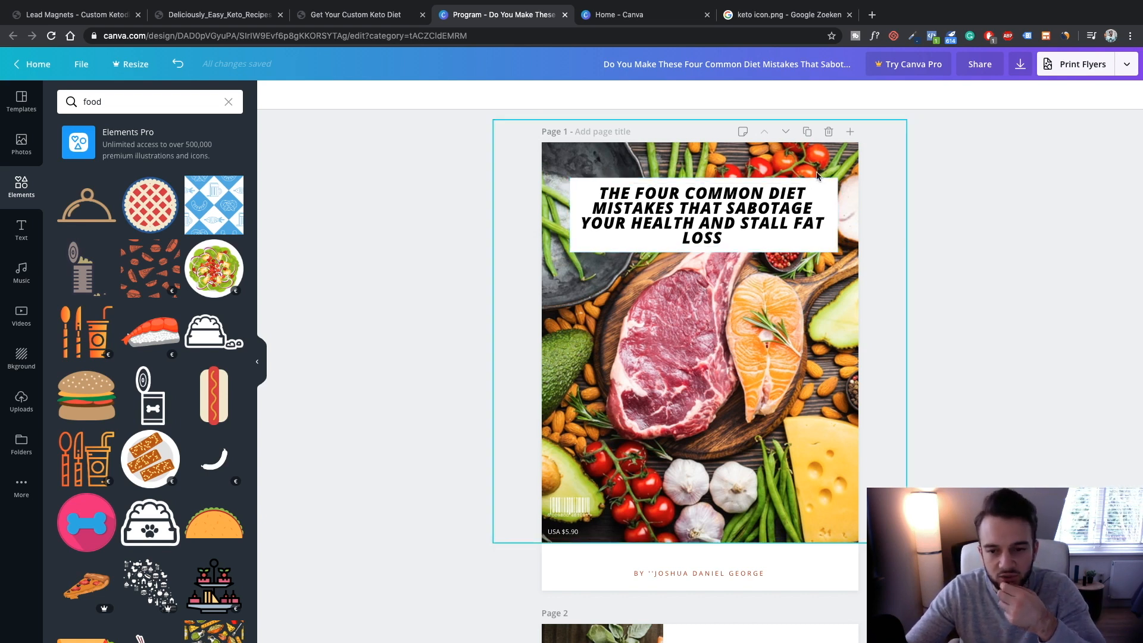
Load mindfulnessforamessylife.com in the tab holding the keto icon.png search
click(828, 22)
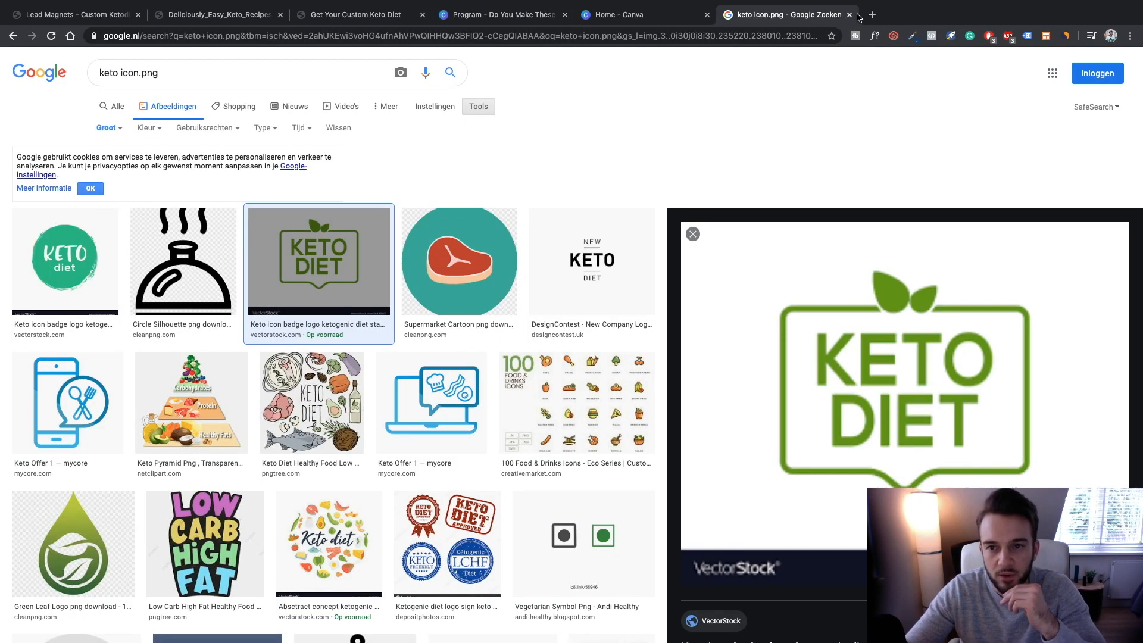
click(774, 37)
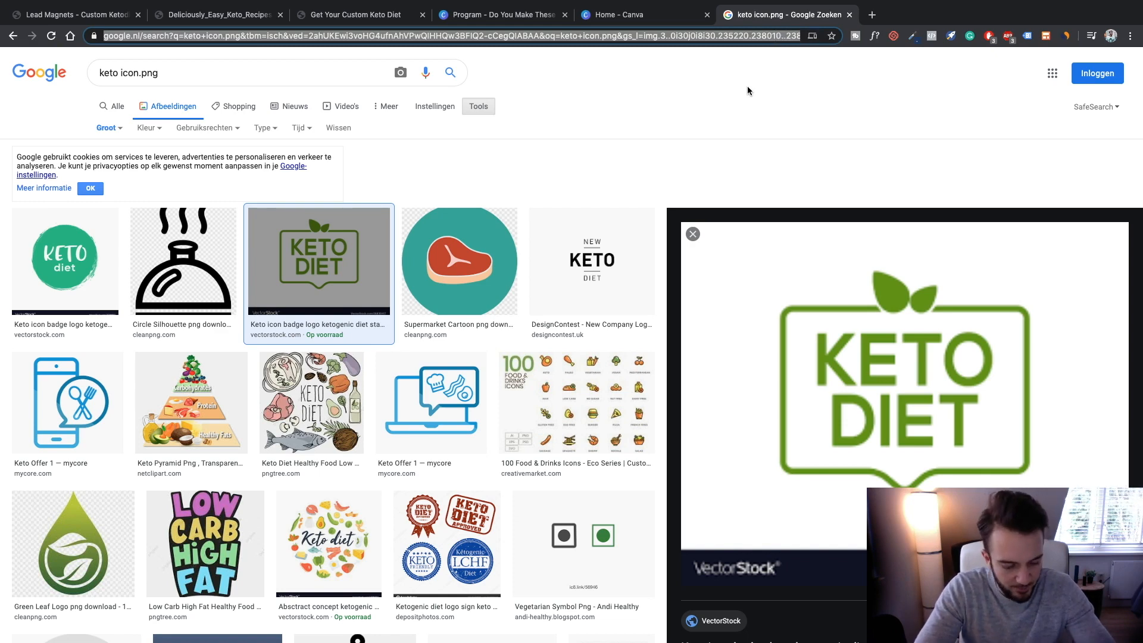
text(mindful)
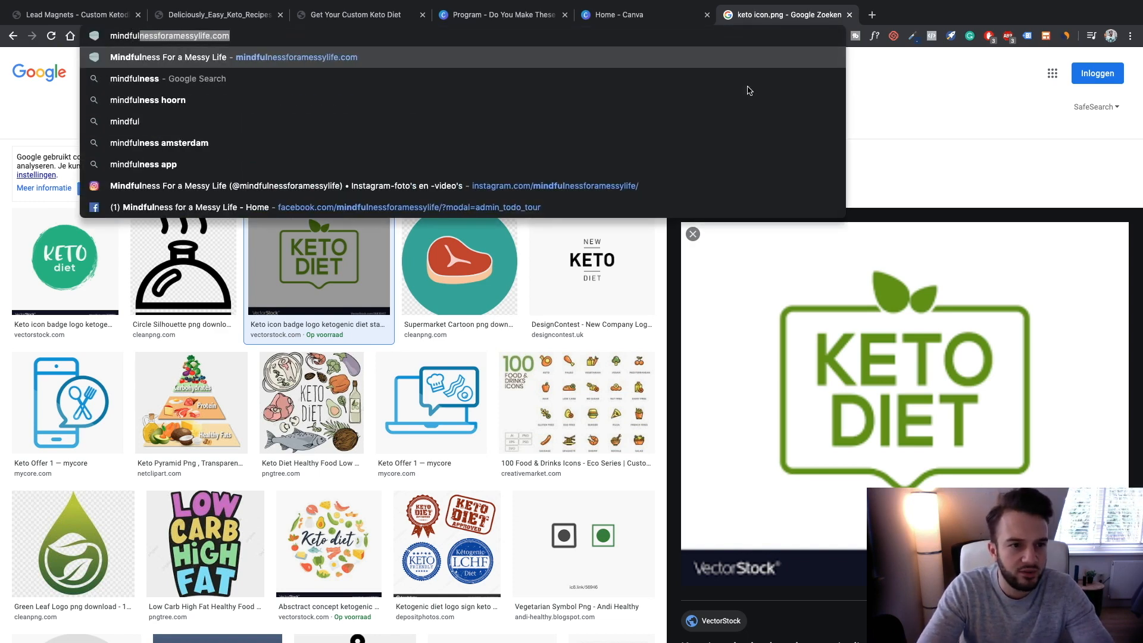
key(Return)
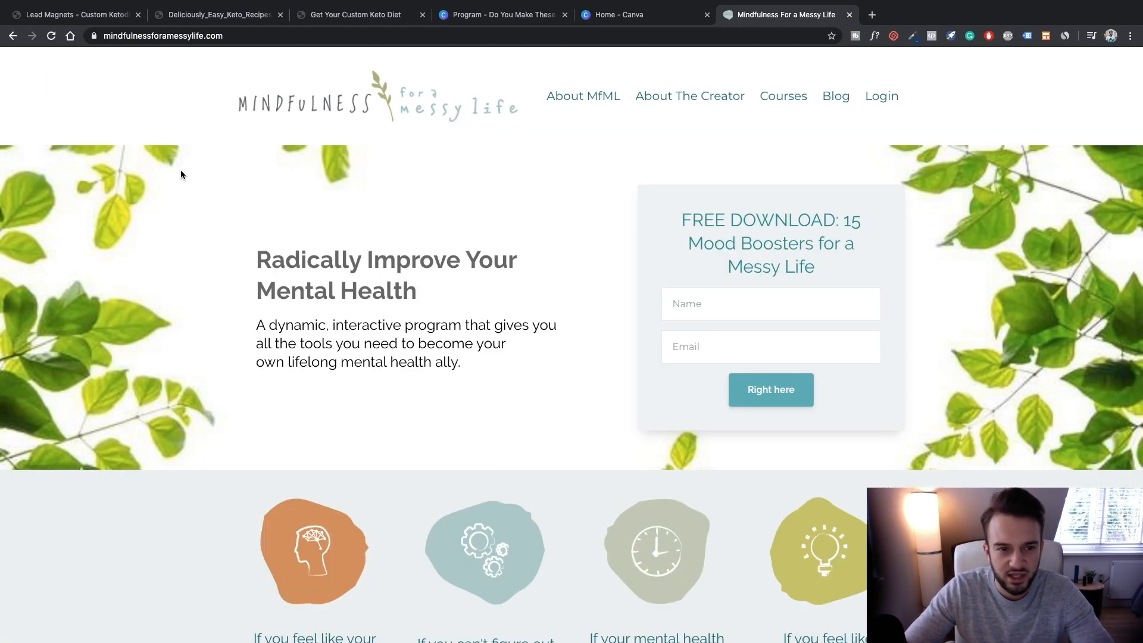
Fill the download form with the user's name and e-mail address in the right fields and submit it
scroll(572, 338, down, 20)
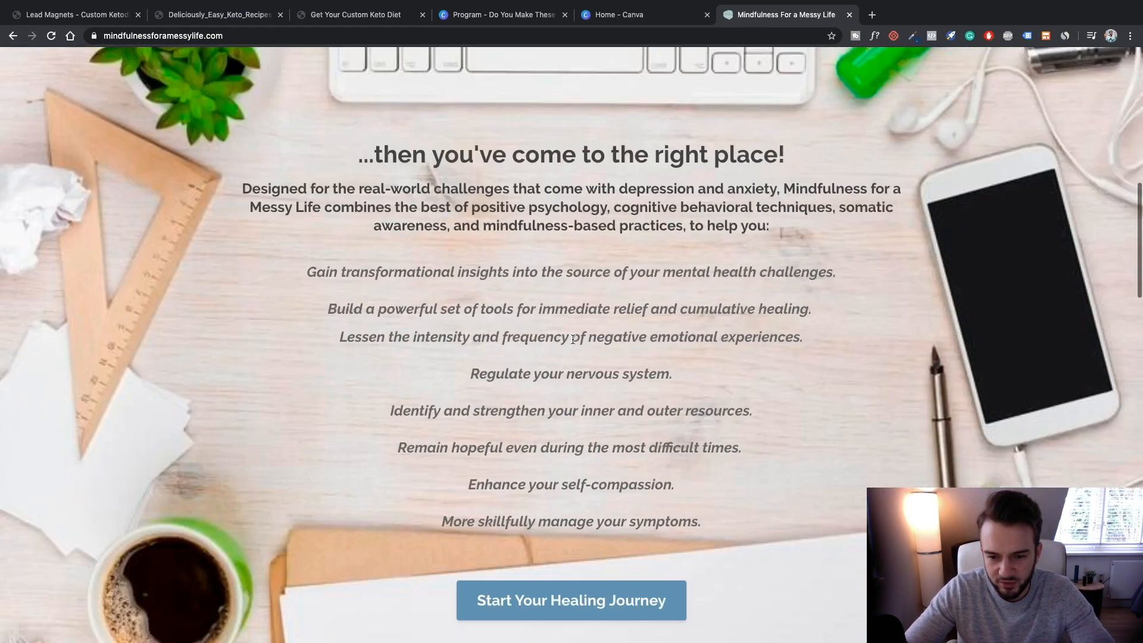
scroll(573, 342, up, 20)
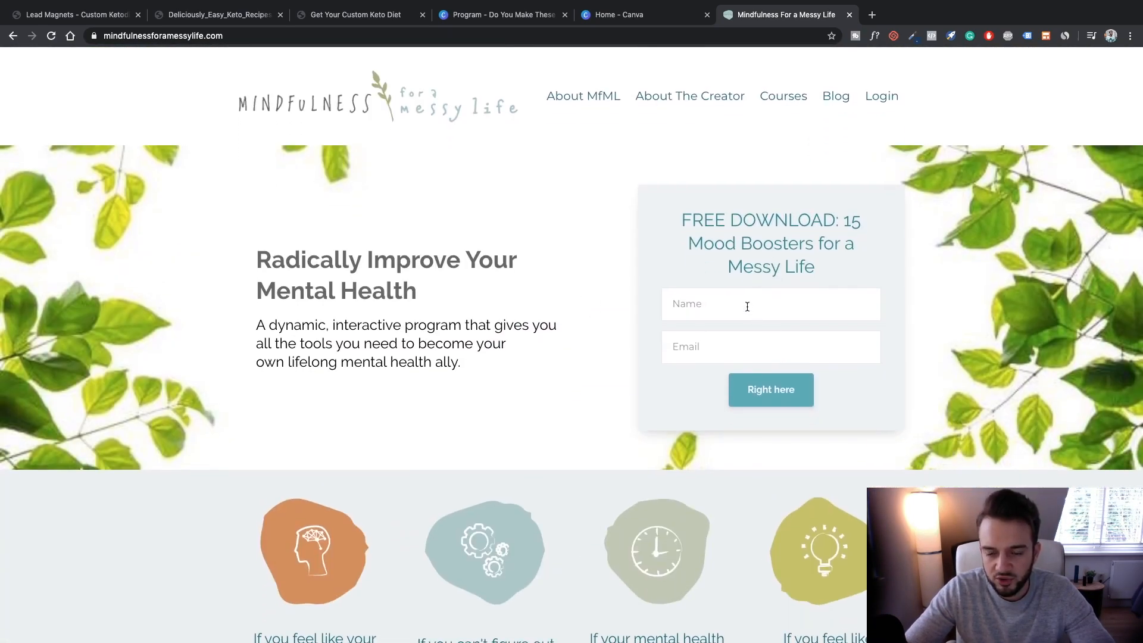
click(747, 306)
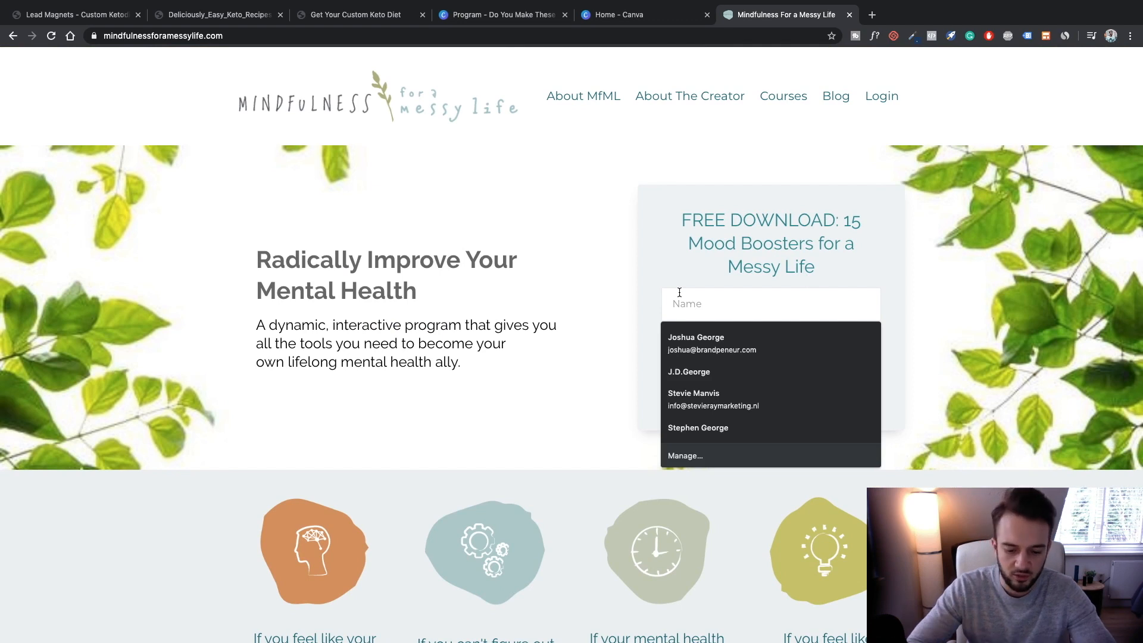
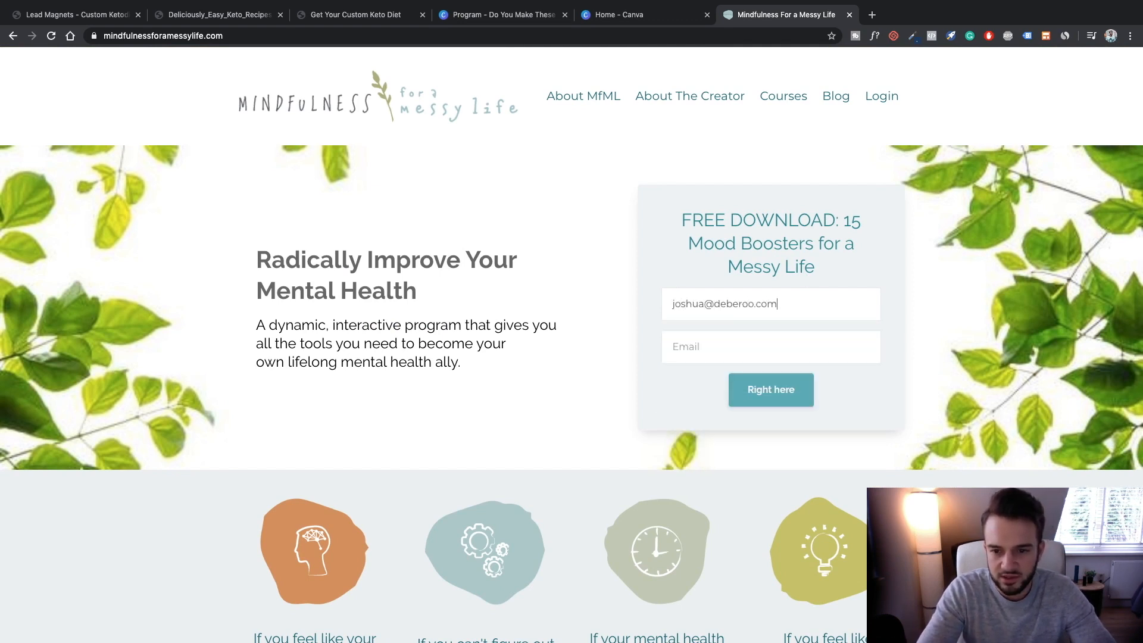
key(shift+Tab)
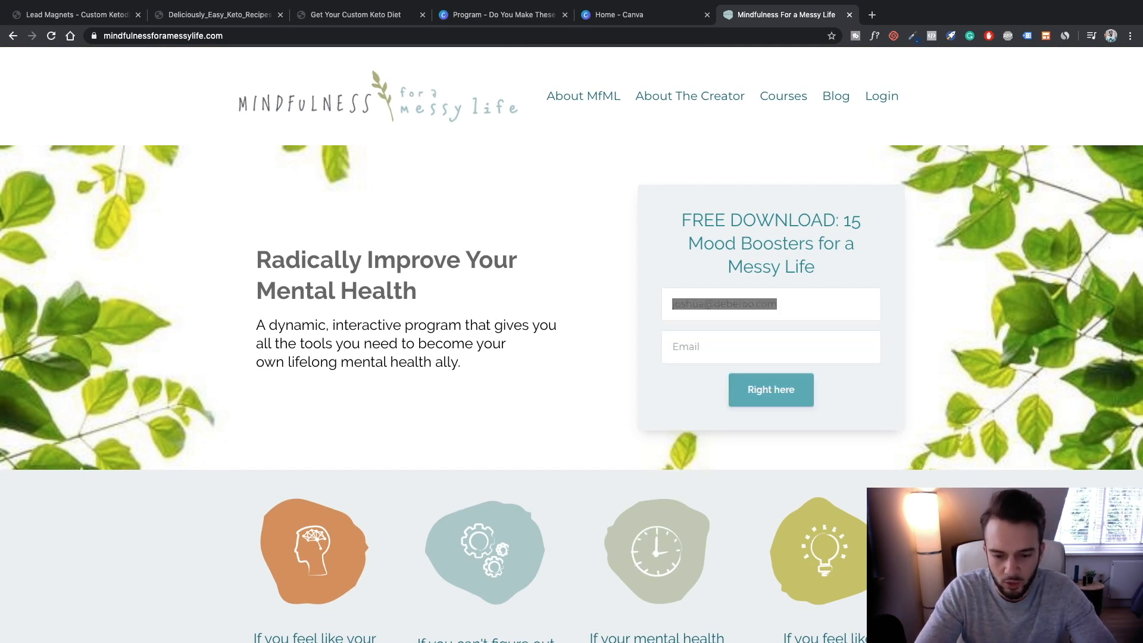
key(ctrl+c)
key(Tab)
key(ctrl+v)
key(shift+Tab)
click(686, 259)
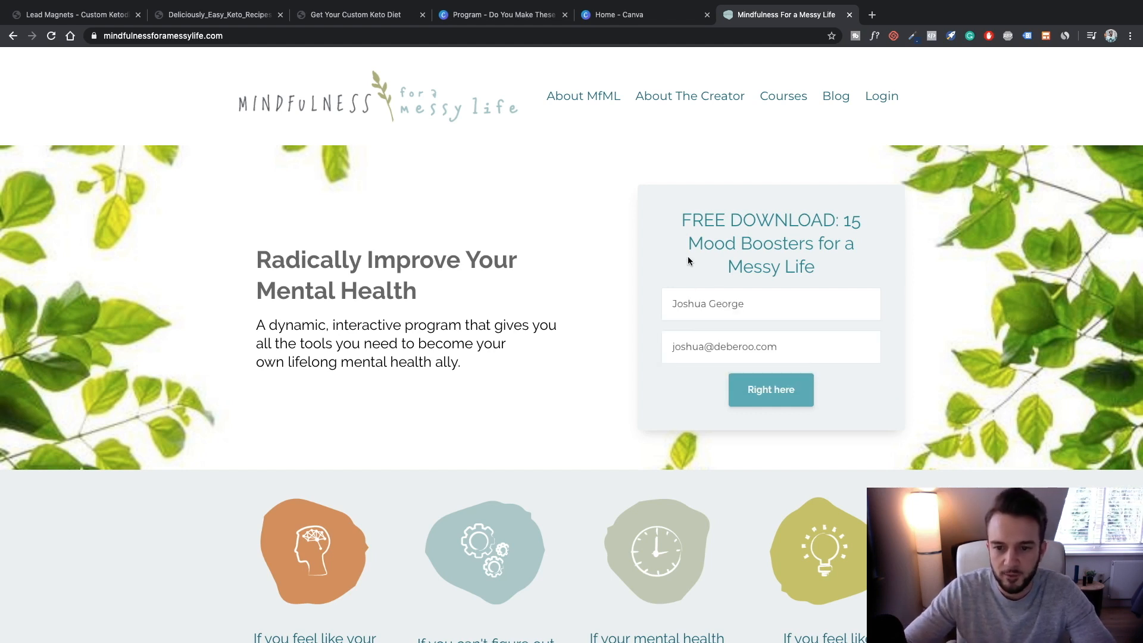
click(768, 393)
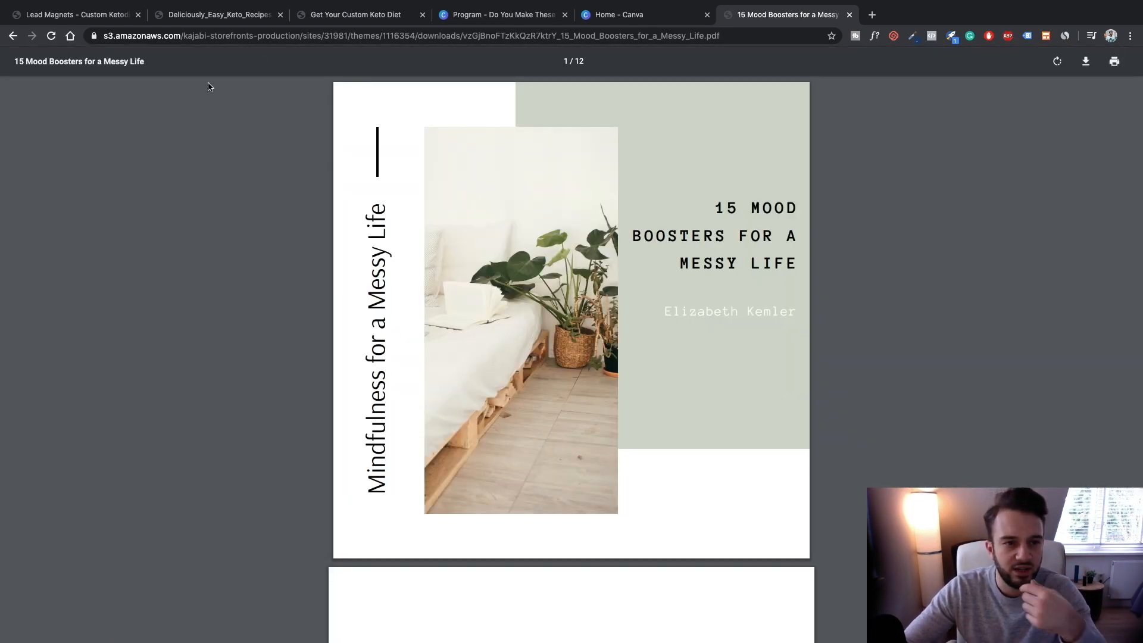
Scroll through the 15 Mood Boosters PDF pages, then return to the Canva diet-mistakes design
scroll(608, 379, down, 20)
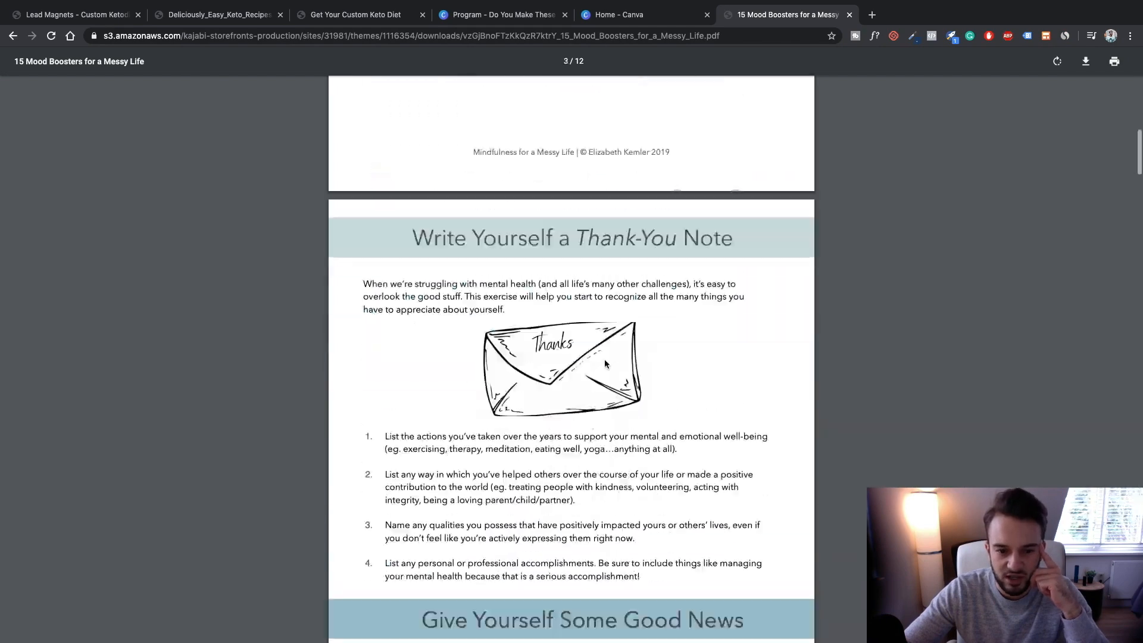
scroll(606, 365, down, 10)
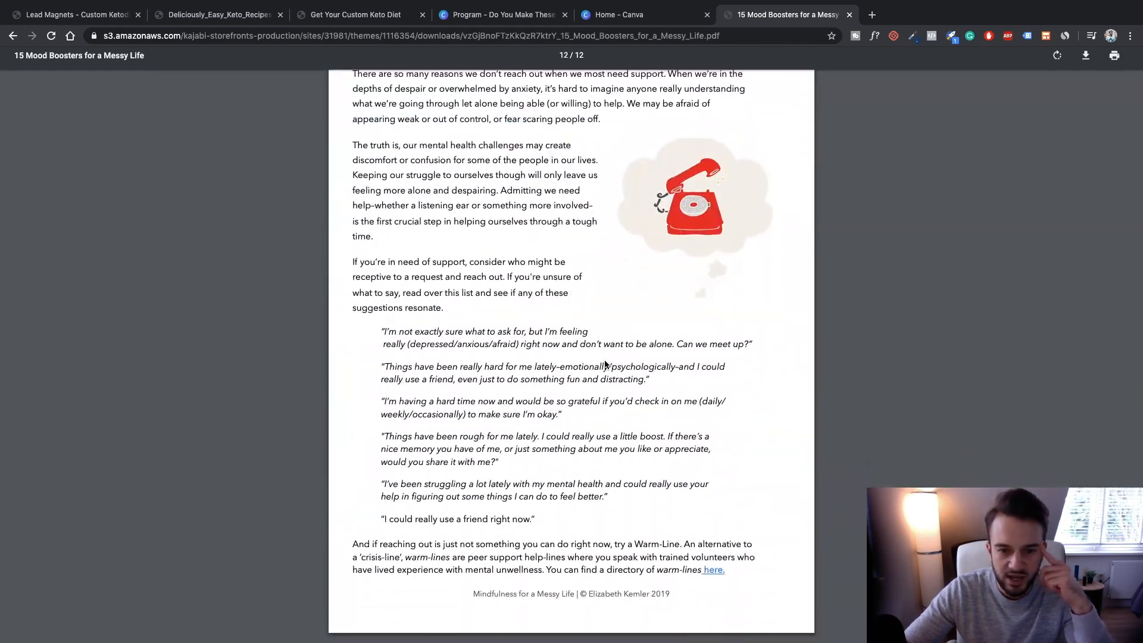
scroll(609, 393, up, 15)
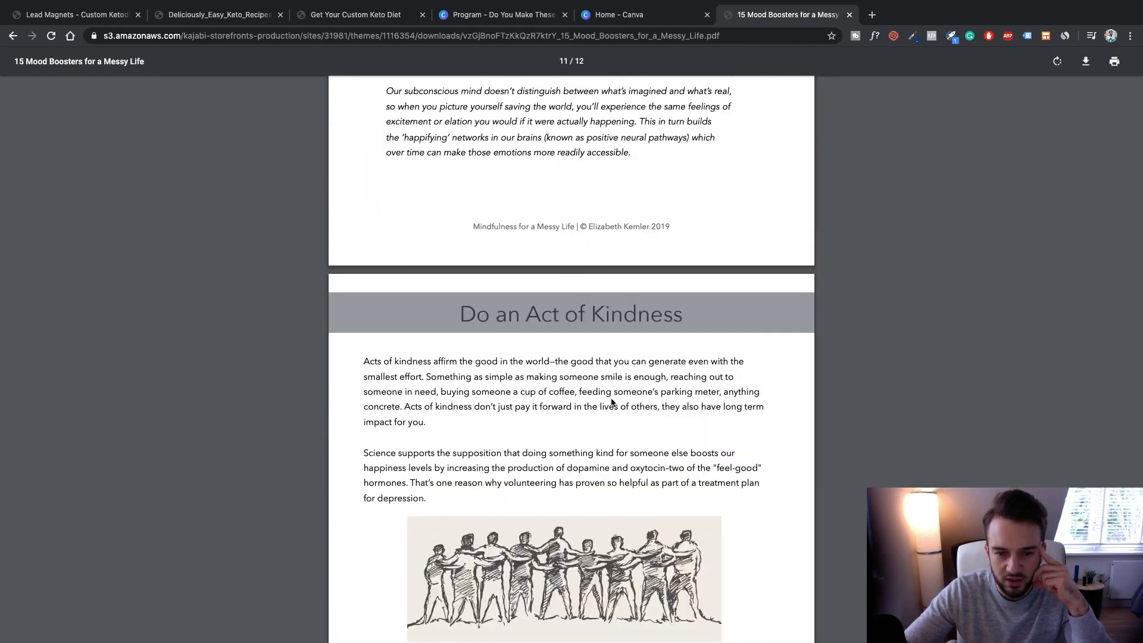
scroll(611, 402, up, 20)
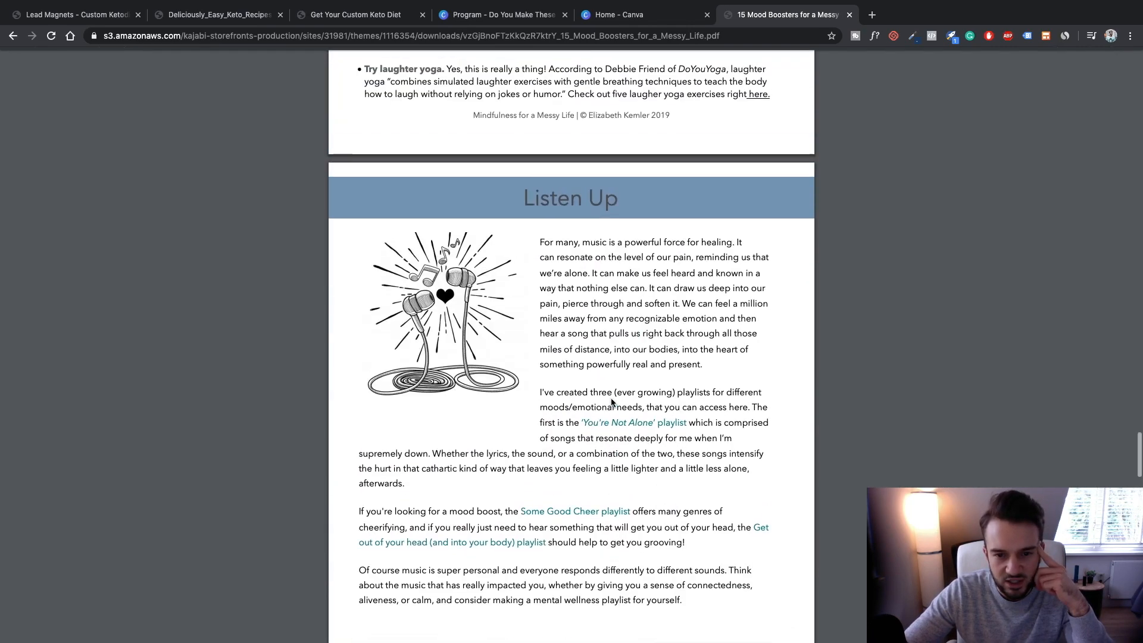
scroll(611, 403, up, 15)
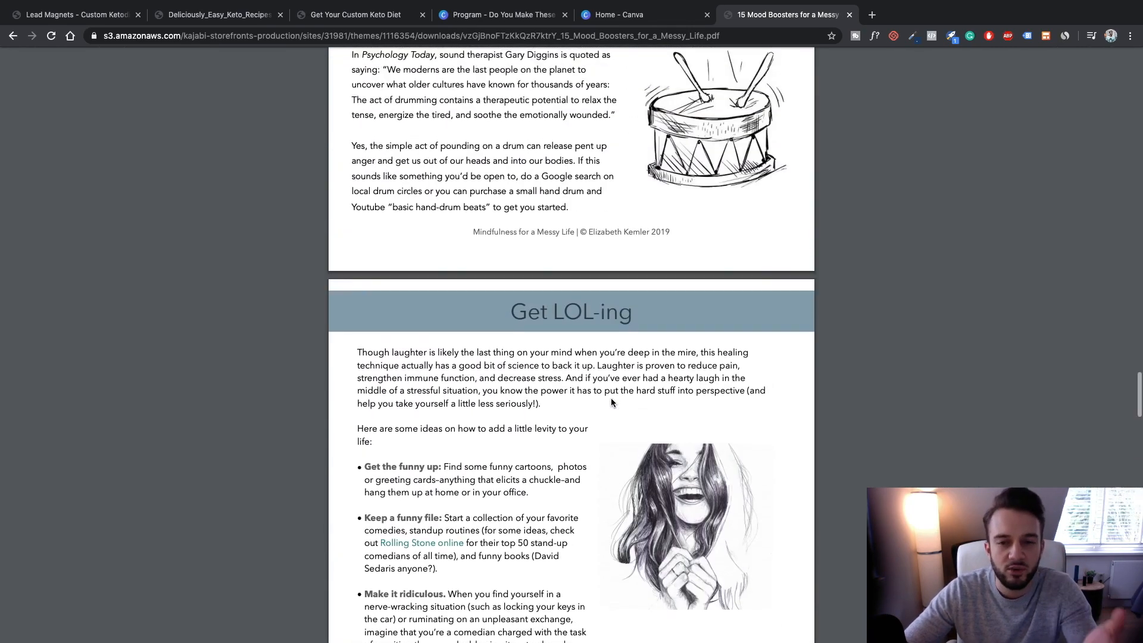
scroll(611, 404, up, 15)
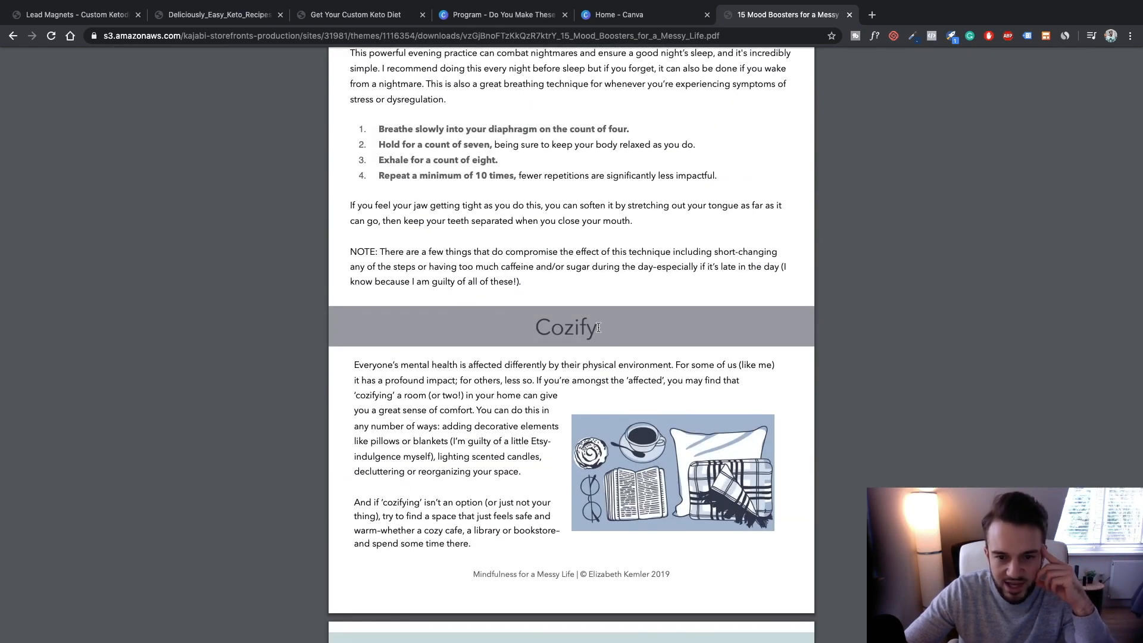
scroll(587, 368, up, 10)
scroll(585, 368, up, 15)
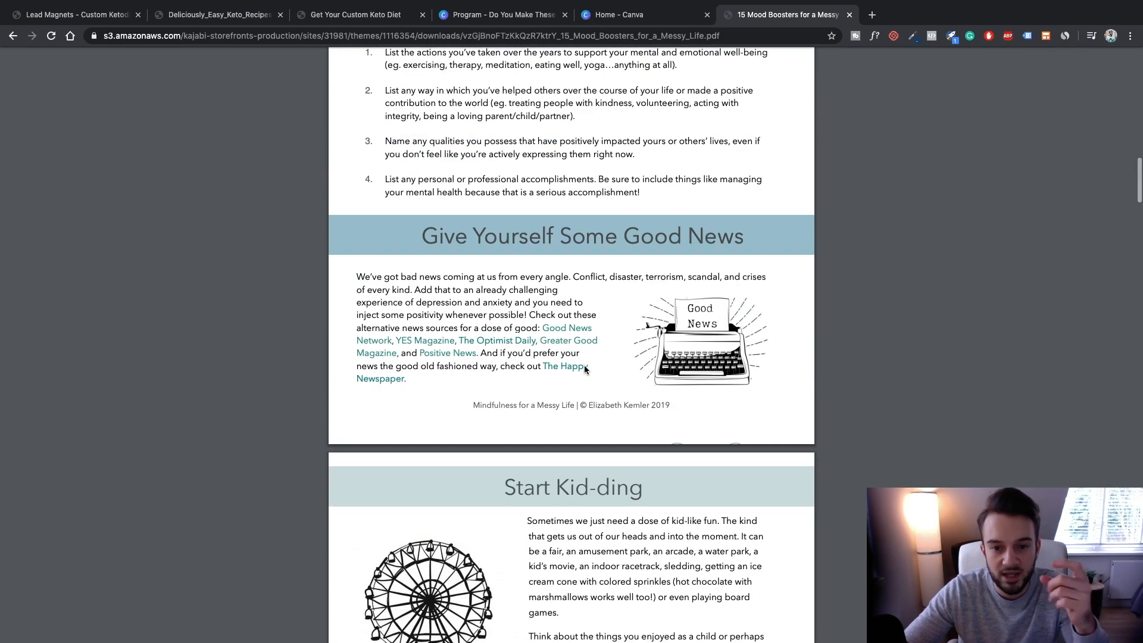
scroll(584, 366, up, 10)
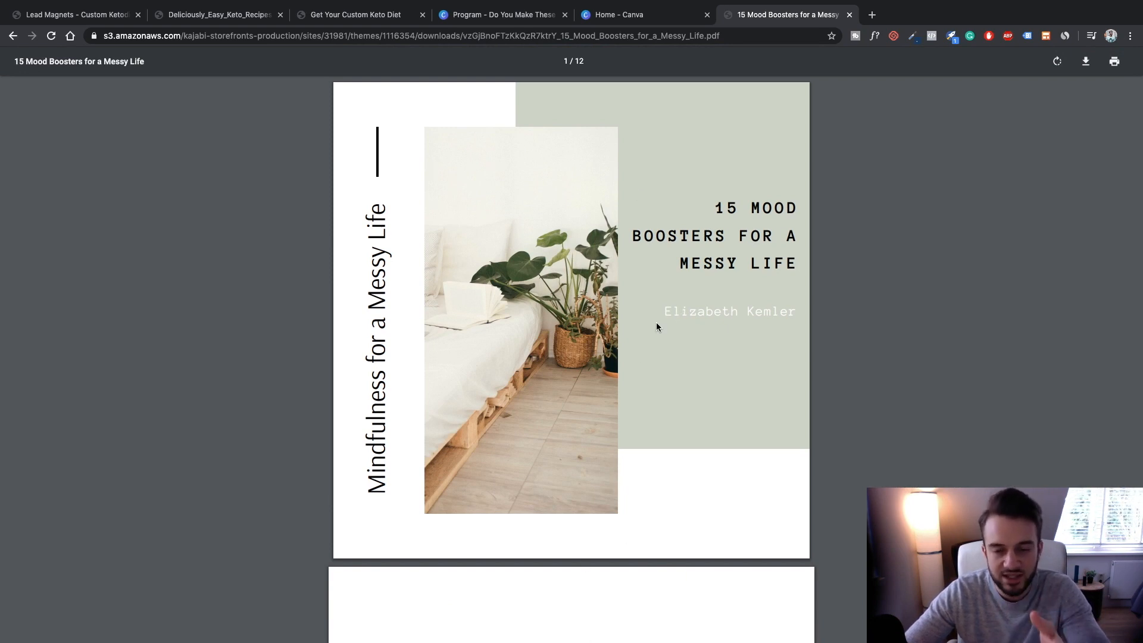
scroll(657, 322, down, 20)
scroll(531, 225, down, 10)
scroll(532, 226, down, 1)
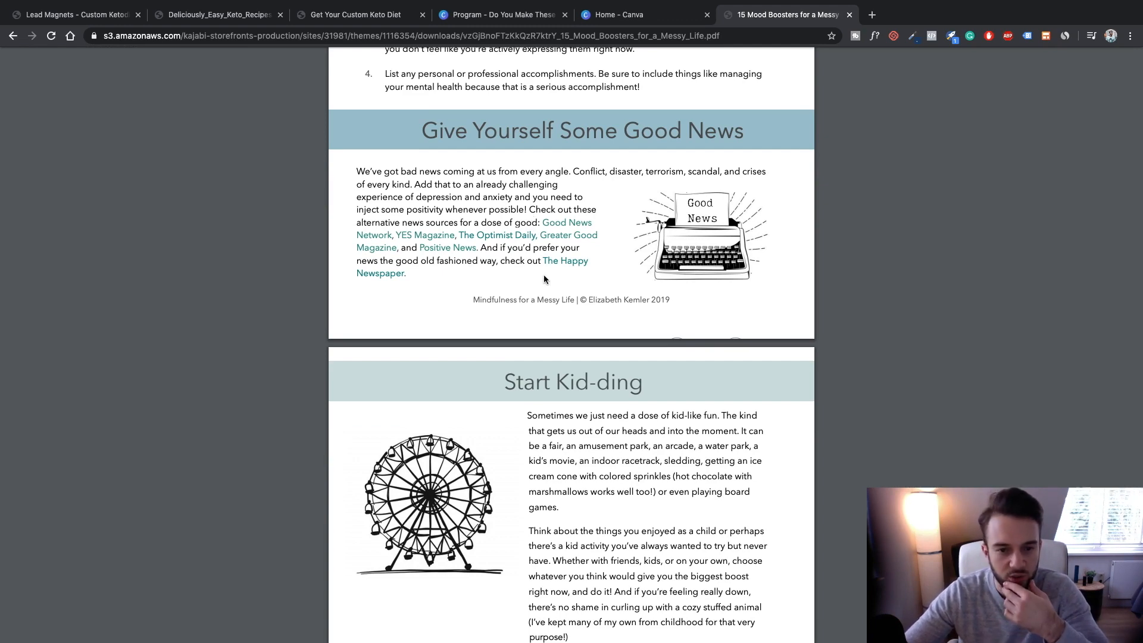
scroll(506, 334, up, 7)
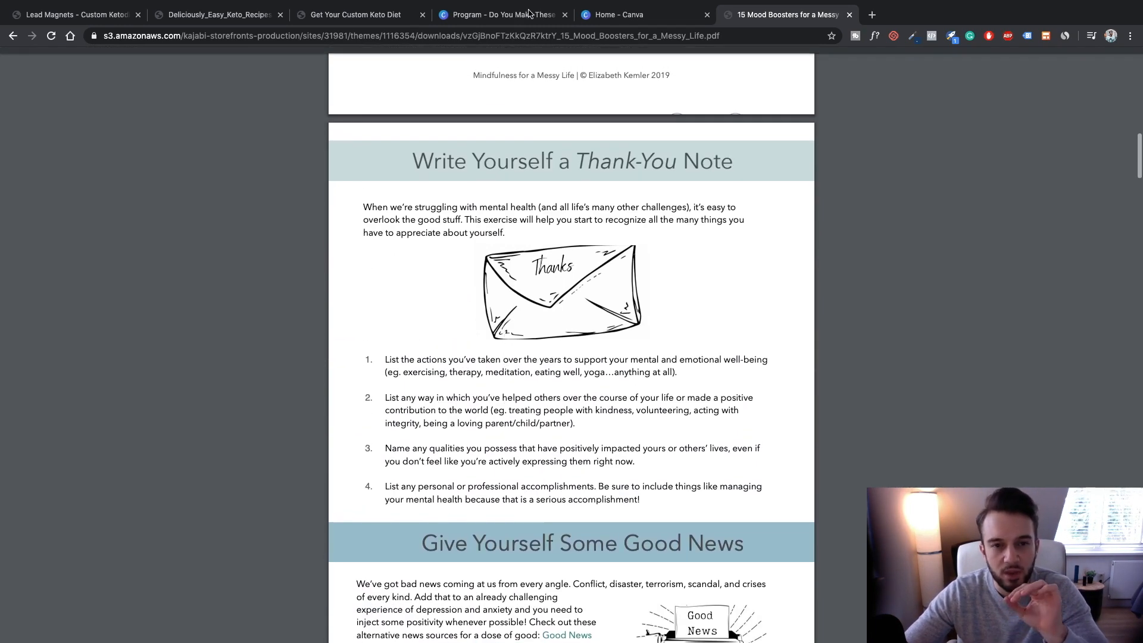
click(516, 17)
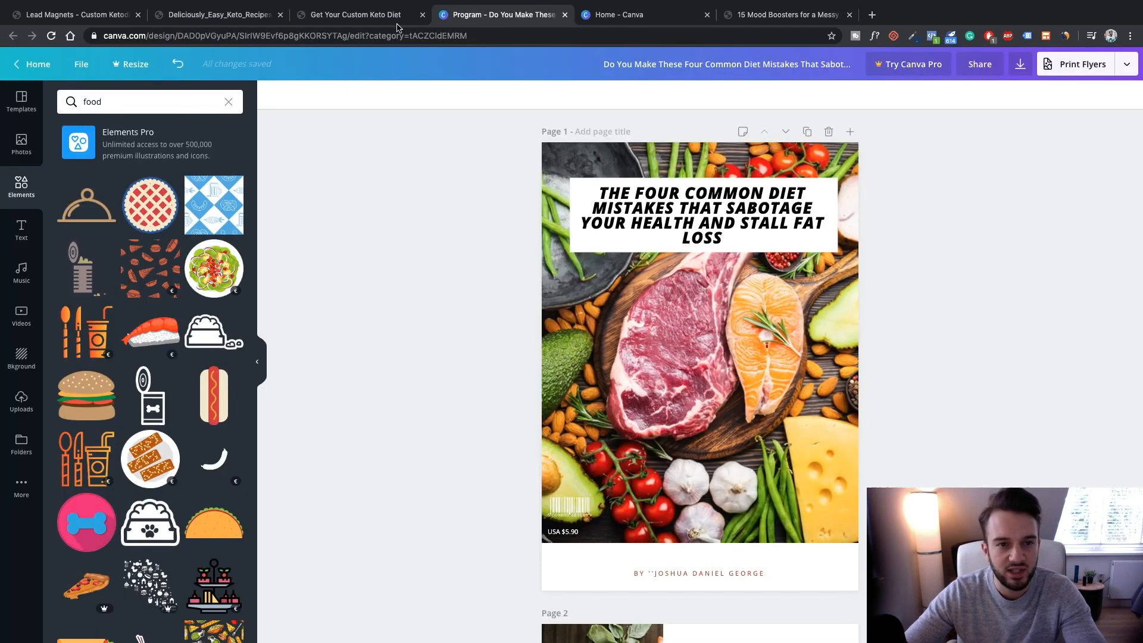
click(244, 23)
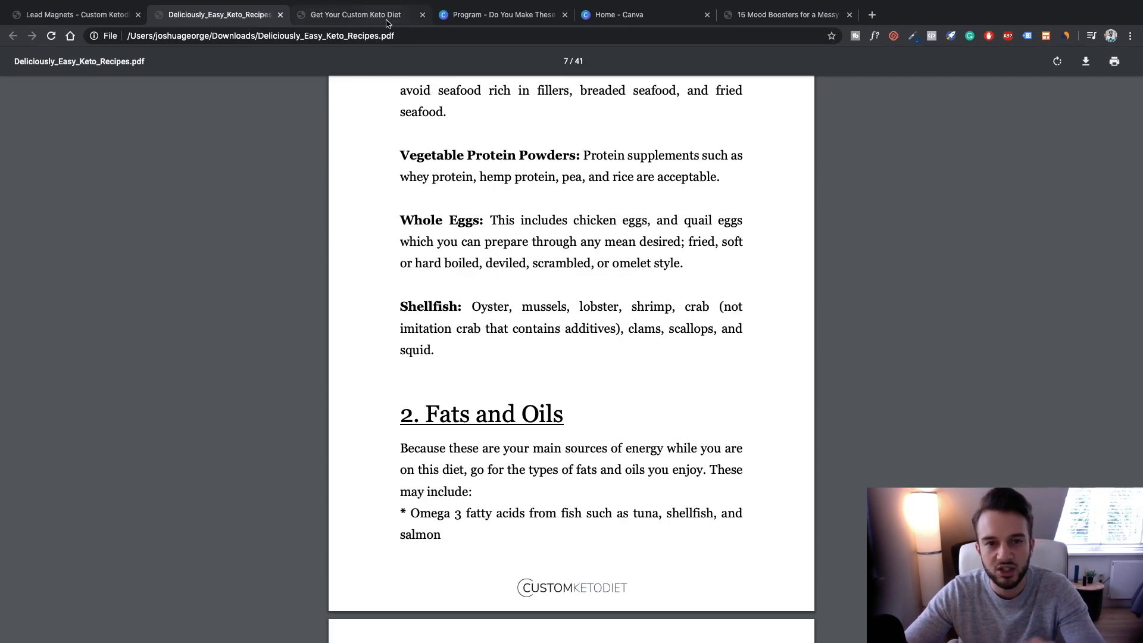
click(477, 23)
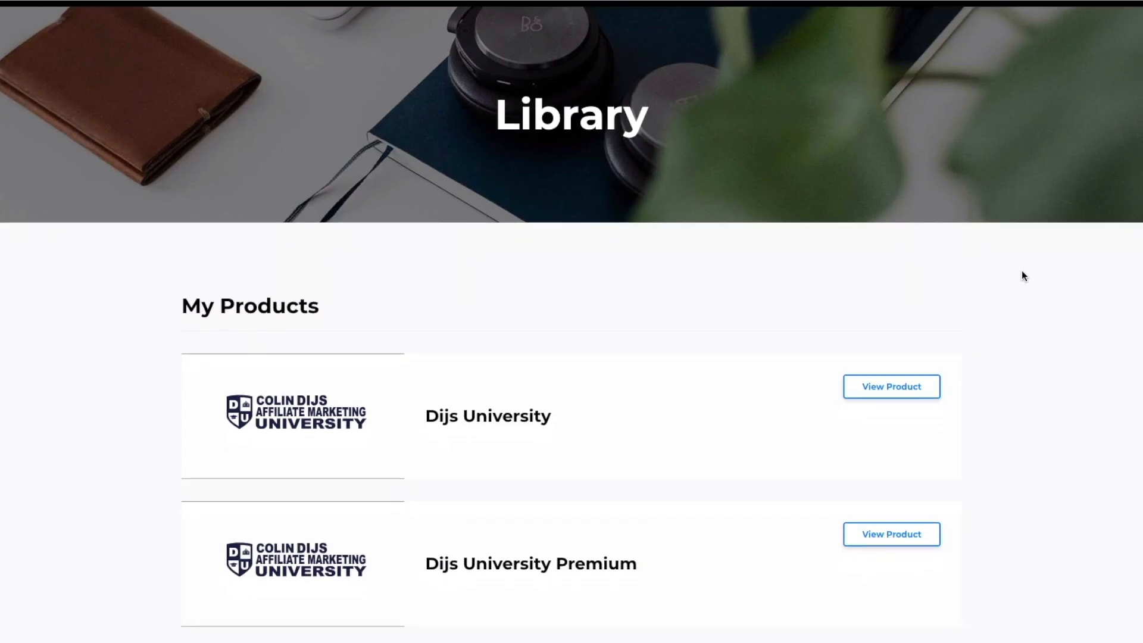
Open the Dijs University Premium course and browse its lessons toward Facebook's Creating a Business Manager
scroll(1022, 277, down, 1)
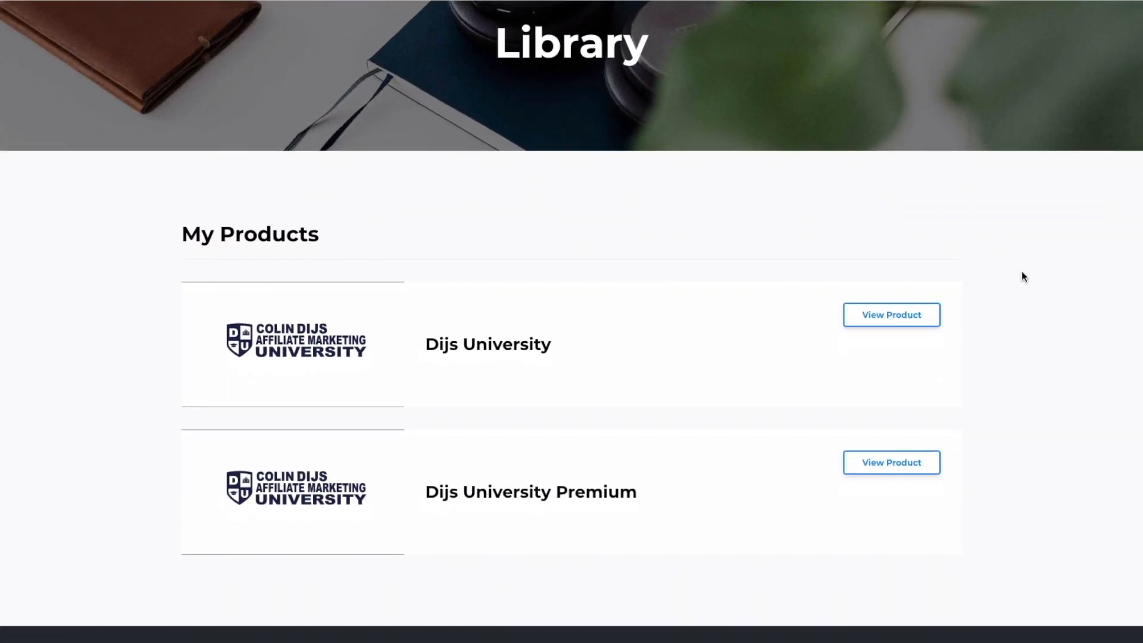
click(886, 454)
scroll(990, 278, down, 1)
scroll(988, 273, down, 2)
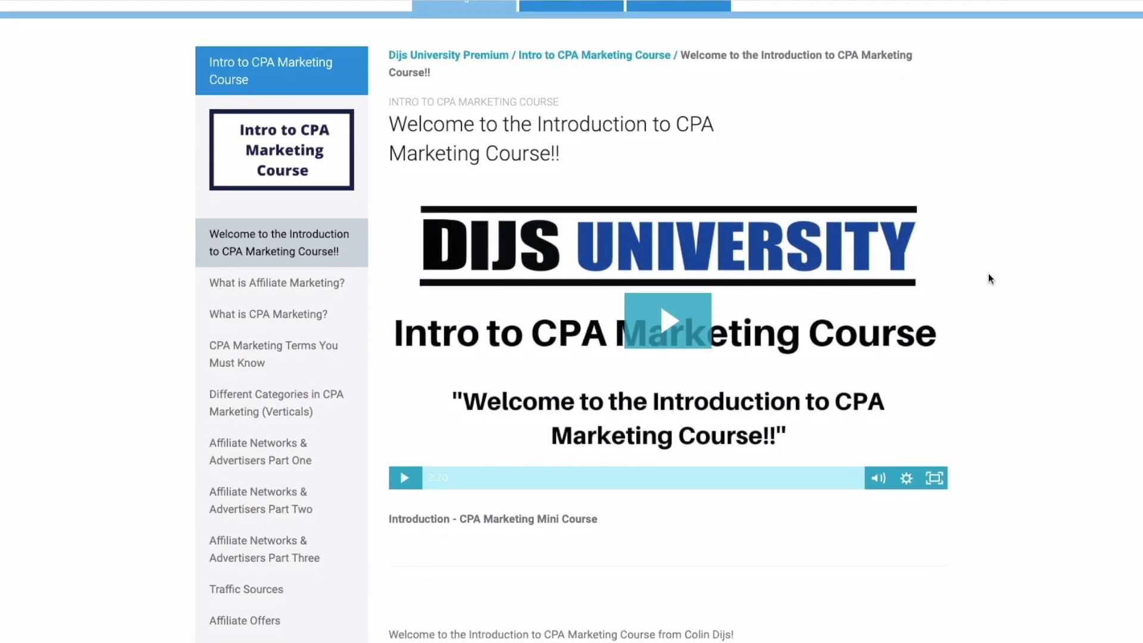
scroll(989, 278, down, 2)
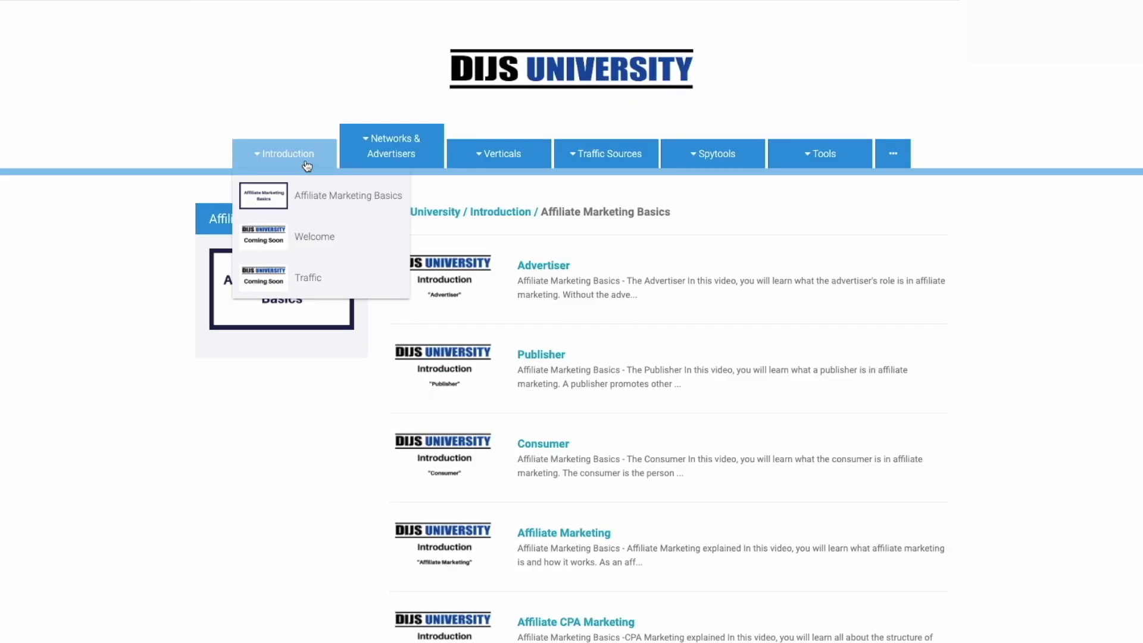
mouse_move(456, 165)
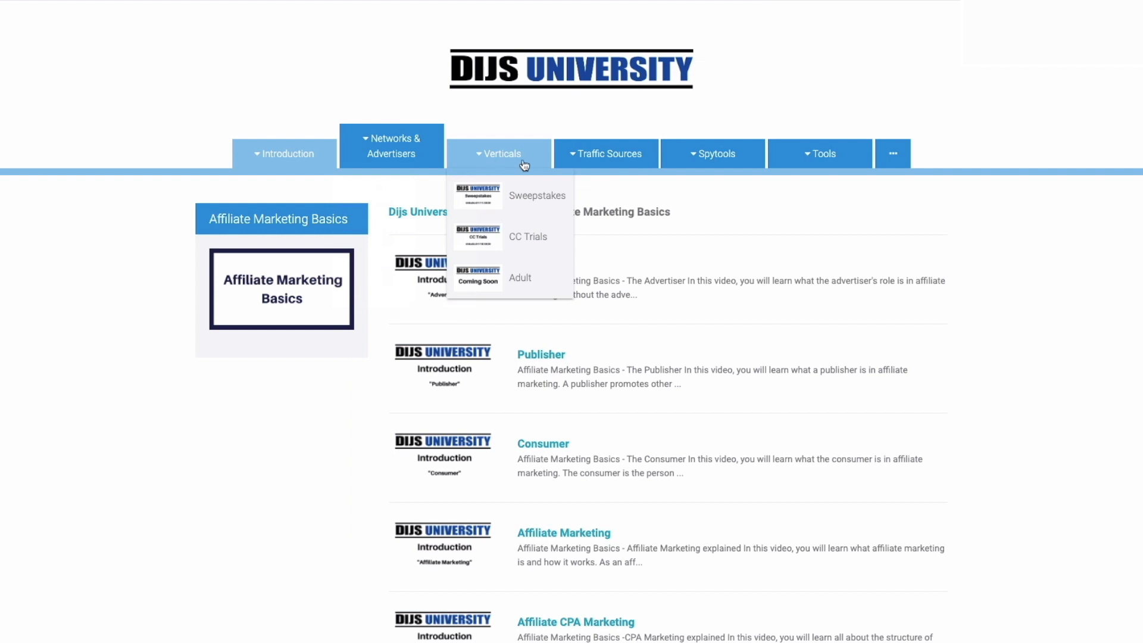
mouse_move(602, 159)
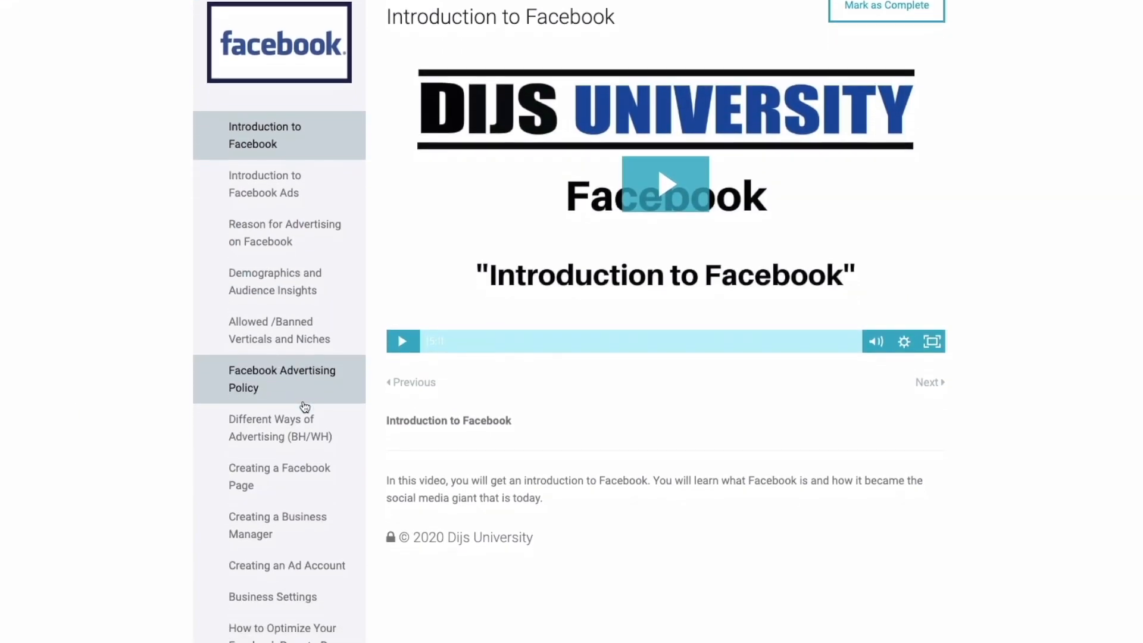
scroll(304, 406, down, 2)
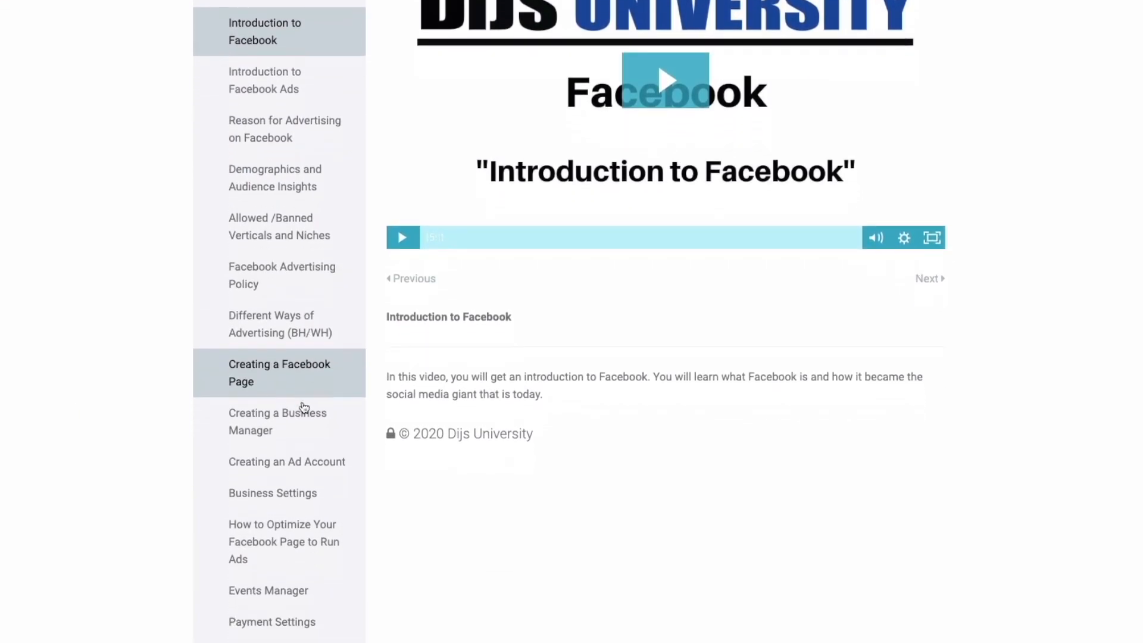
scroll(305, 407, down, 3)
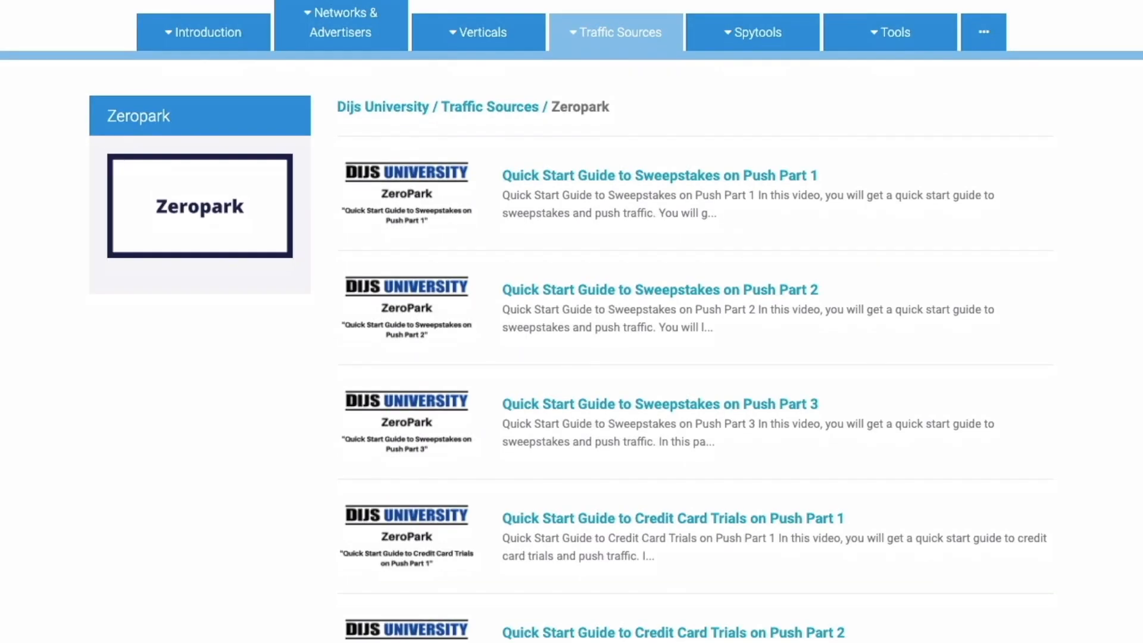
scroll(572, 322, down, 4)
scroll(572, 322, up, 3)
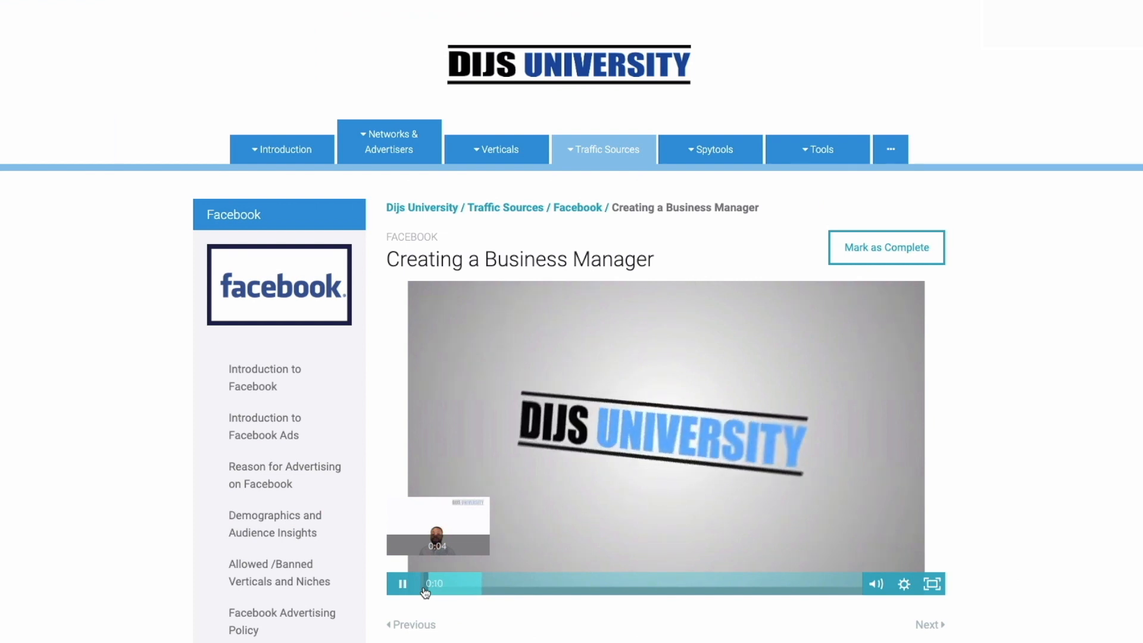